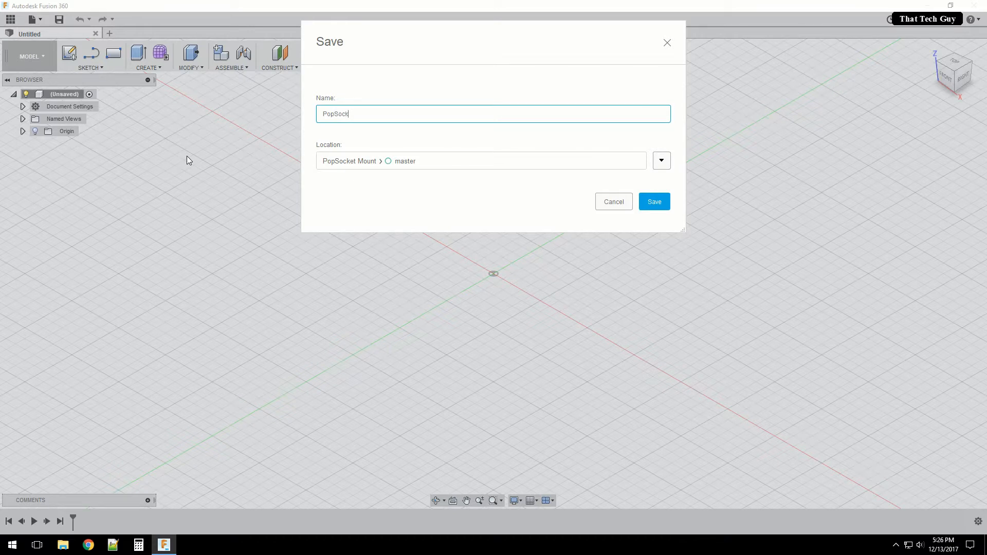
# Name the design PopSocket Mount, copy that name for reuse, and save it in the PopSocket Mount project
pyautogui.write('Moun')
pyautogui.moveTo(379, 115); pyautogui.dragTo(271, 107)
pyautogui.hotkey('ctrl', 'c')
pyautogui.click(655, 202)
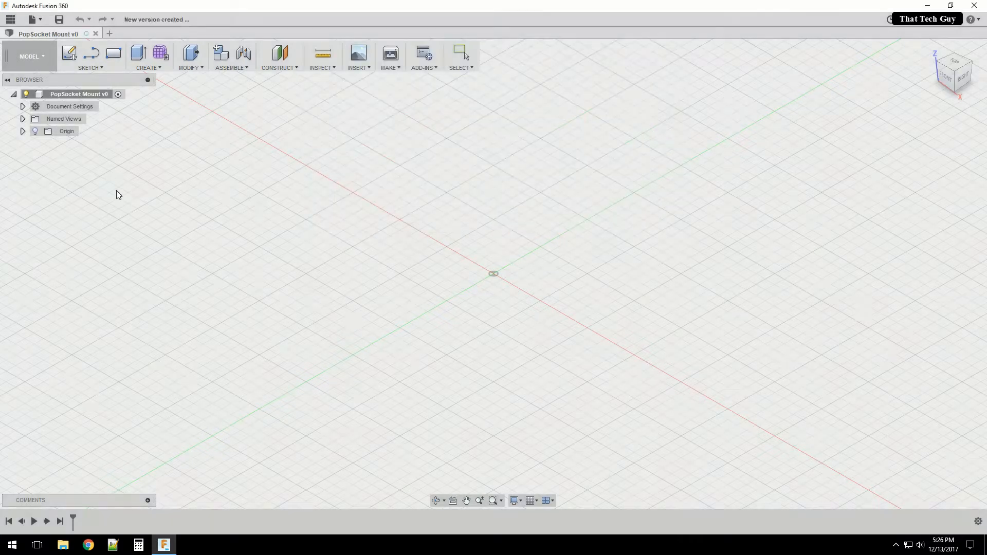
# Create a new component under the root, rename it PopSocket Mount, and make it the active component
pyautogui.rightClick(69, 100)
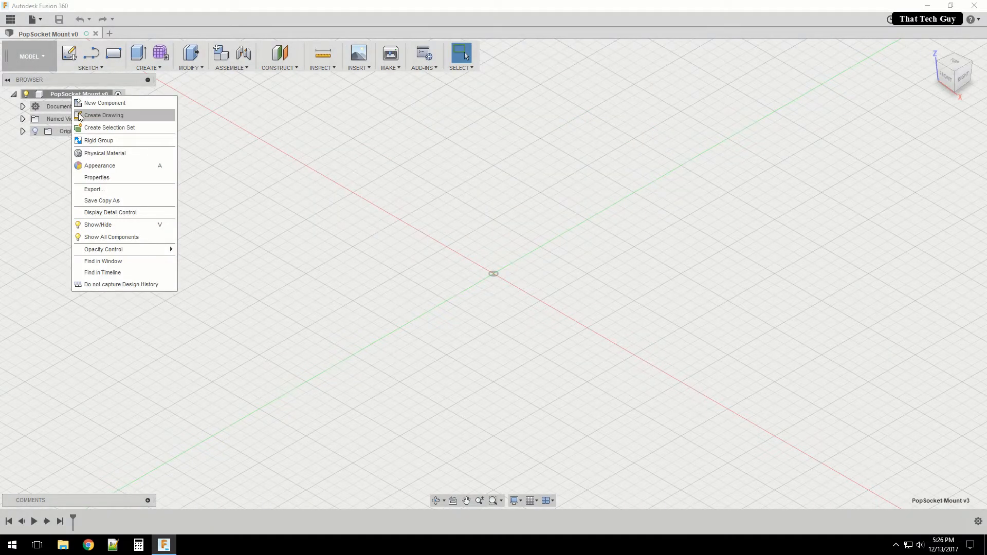
pyautogui.click(91, 105)
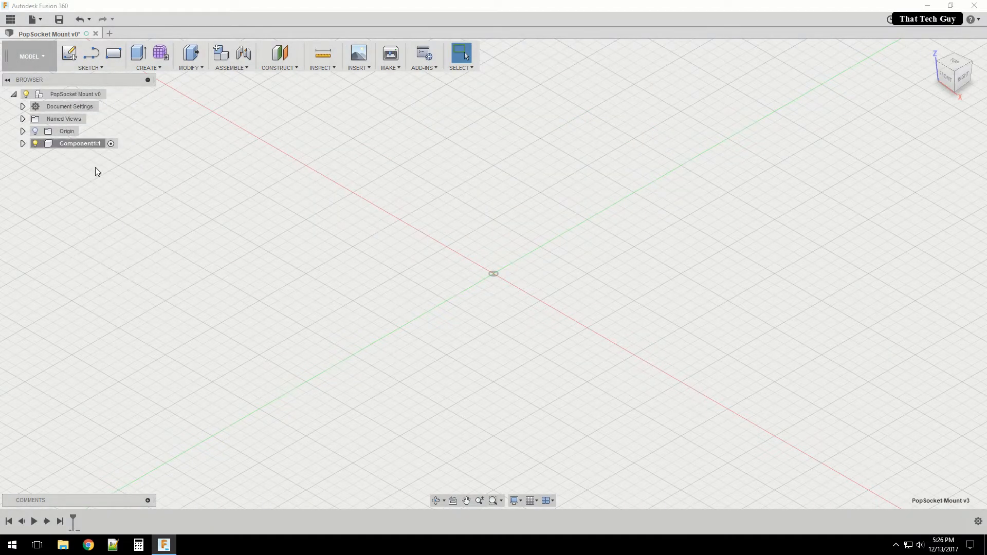
pyautogui.doubleClick(75, 144)
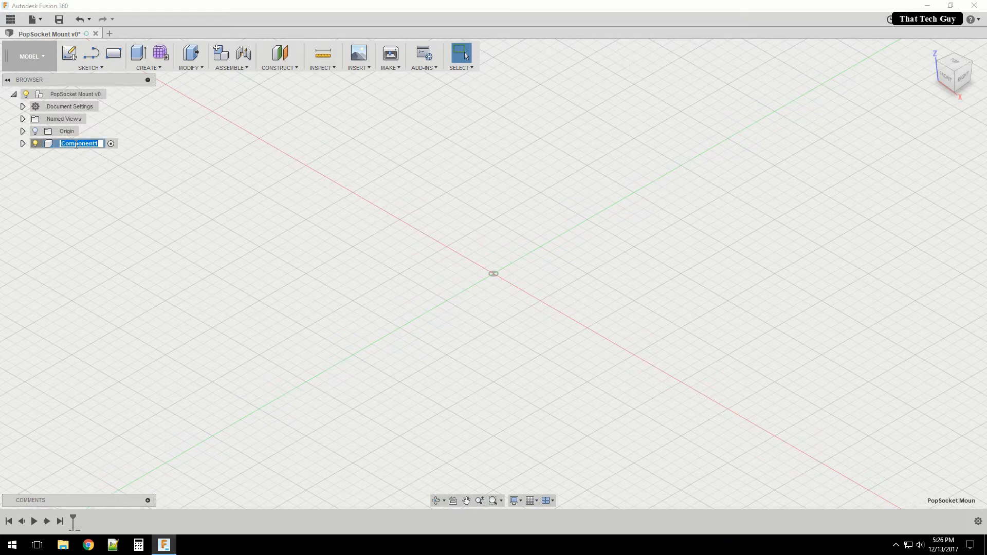
pyautogui.hotkey('ctrl', 'v')
pyautogui.press('Return')
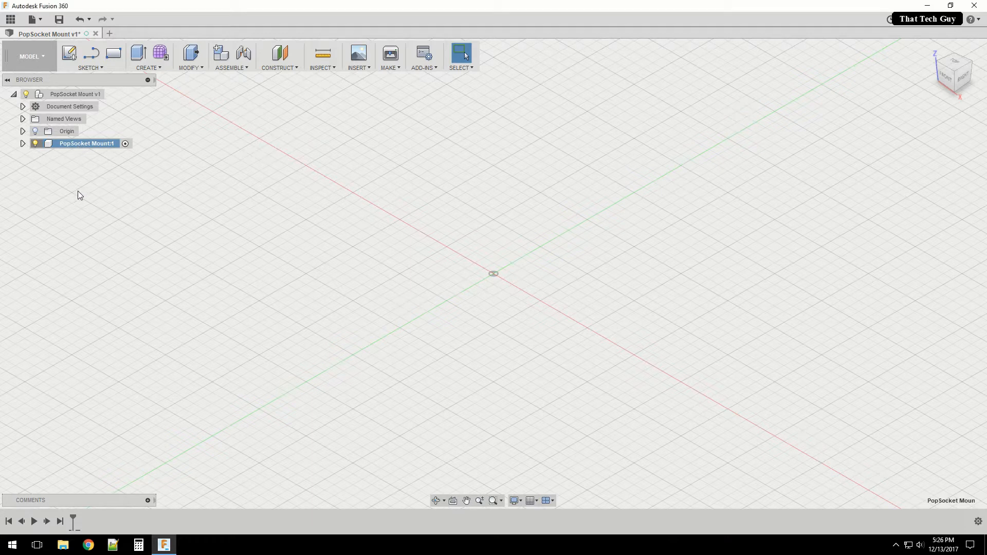
pyautogui.click(125, 143)
# Start an attached canvas using the image IMG_8107.JPG from the Desktop
pyautogui.click(360, 68)
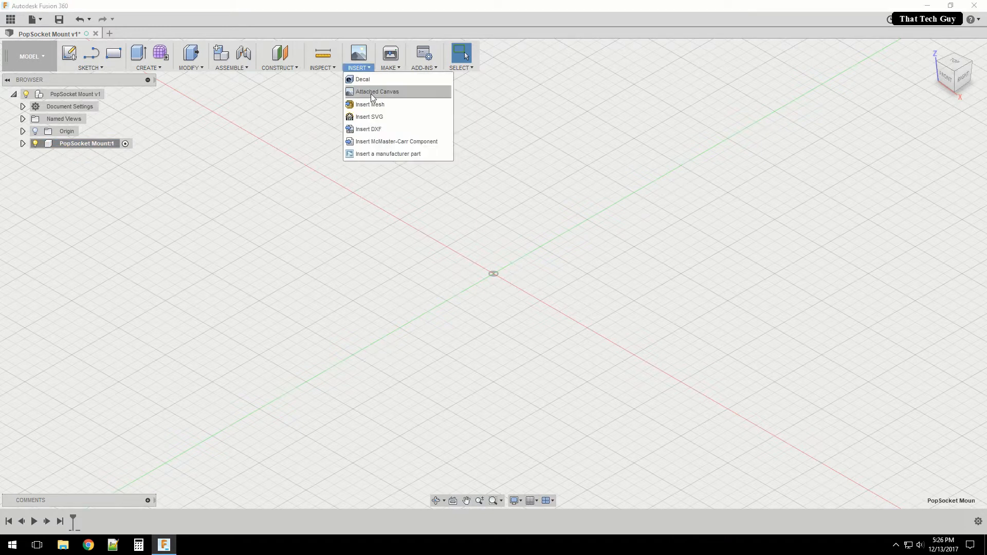
pyautogui.click(371, 92)
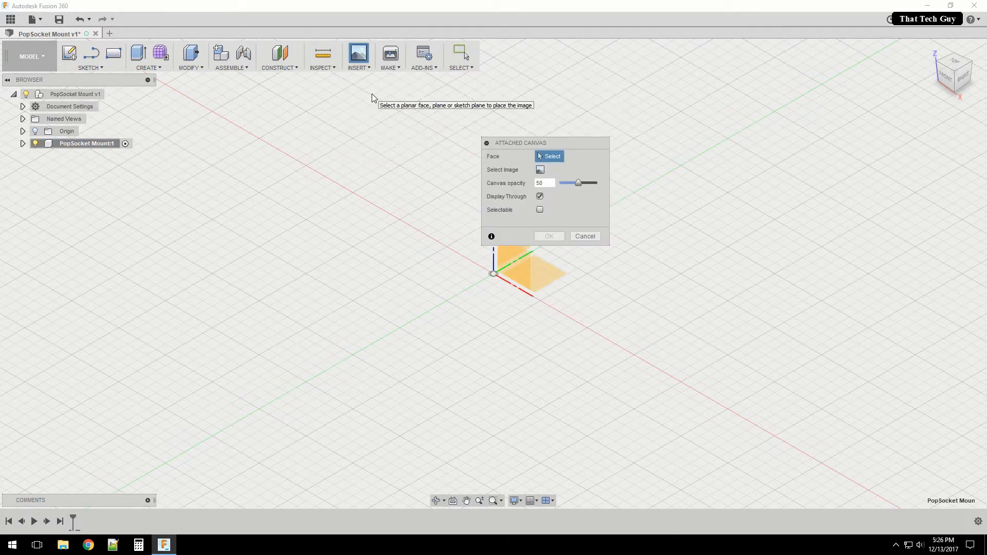
pyautogui.click(540, 170)
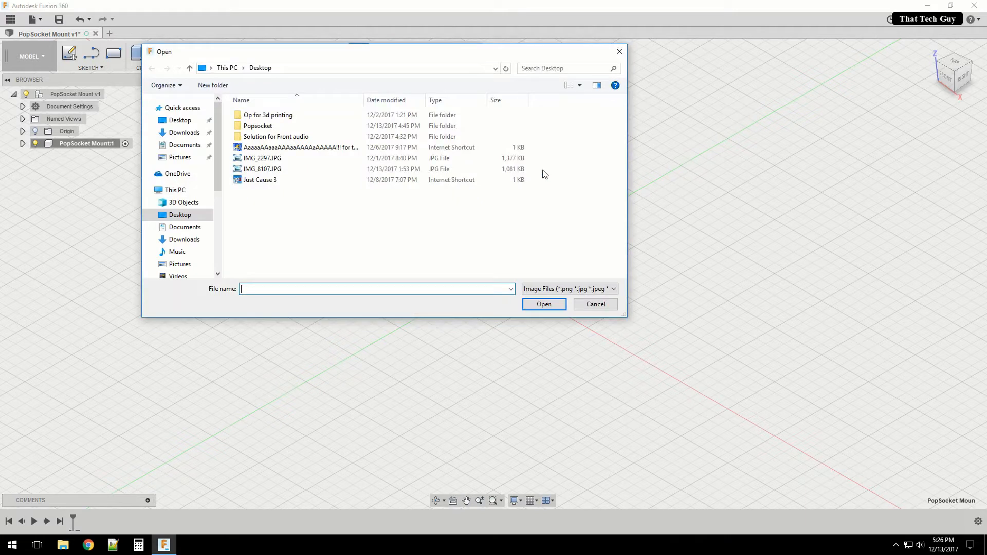
pyautogui.click(303, 162)
pyautogui.click(259, 169)
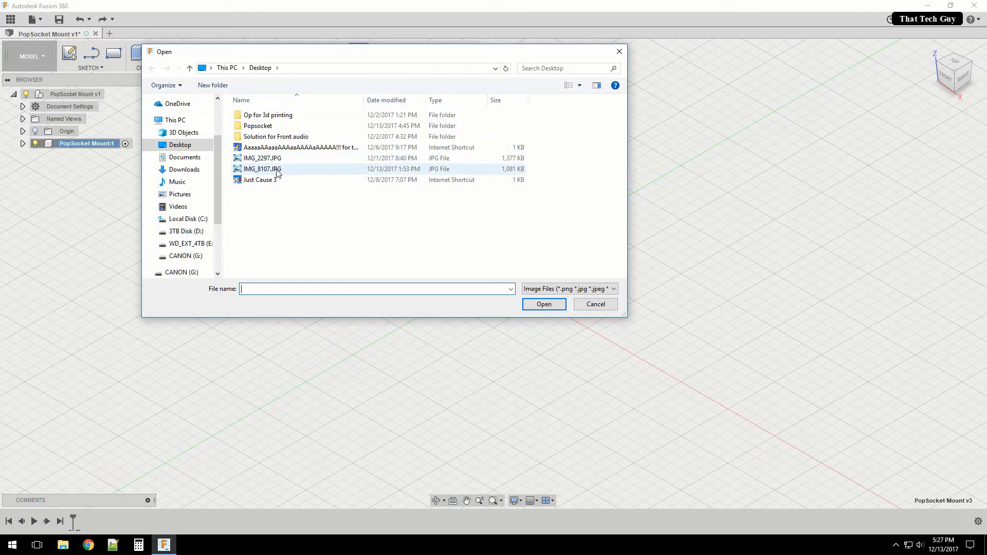
pyautogui.click(556, 304)
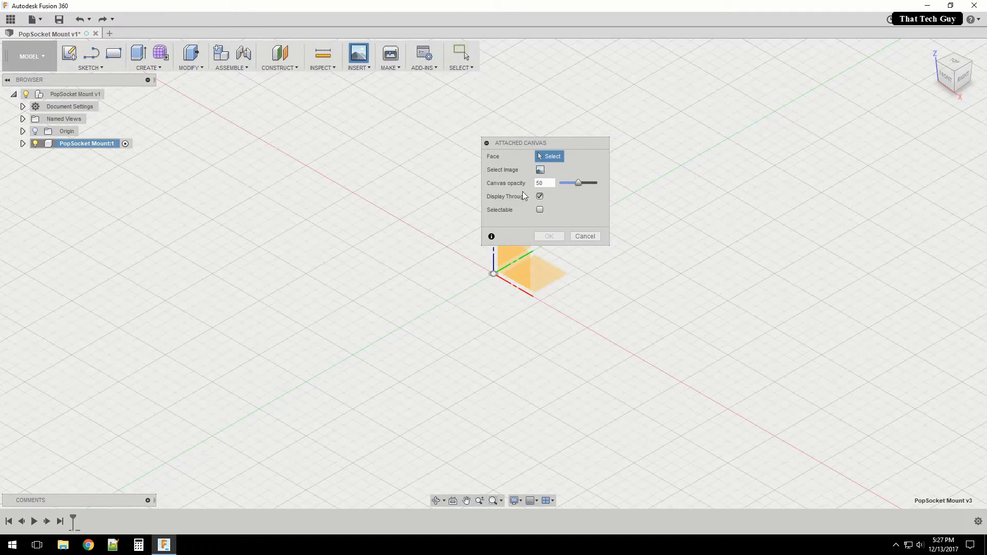
# Place the canvas on the vertical XZ origin plane at scale 1.00 and 50 opacity, and view it from the front
pyautogui.click(514, 261)
pyautogui.moveTo(525, 149); pyautogui.dragTo(623, 151)
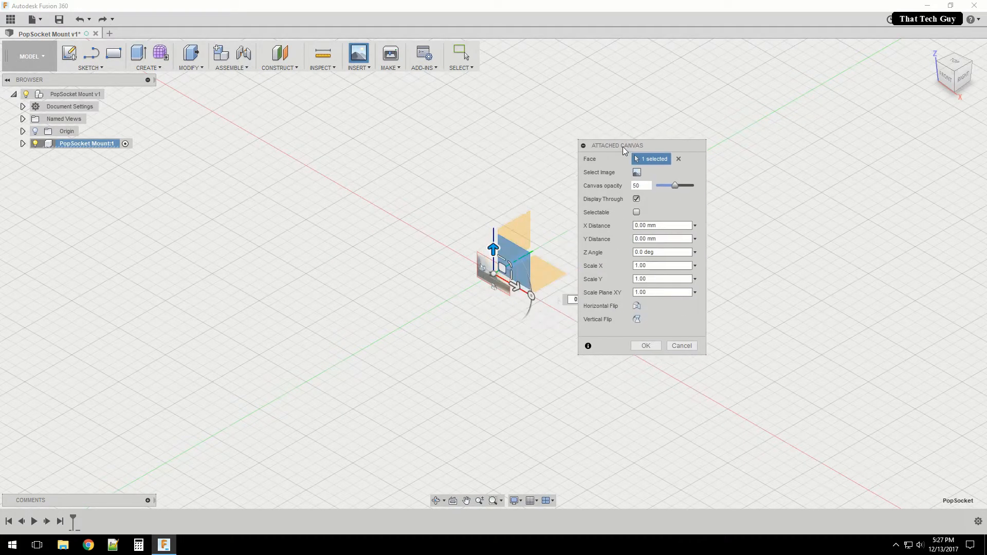
pyautogui.click(645, 345)
pyautogui.click(946, 77)
pyautogui.scroll(-1, 500, 286)
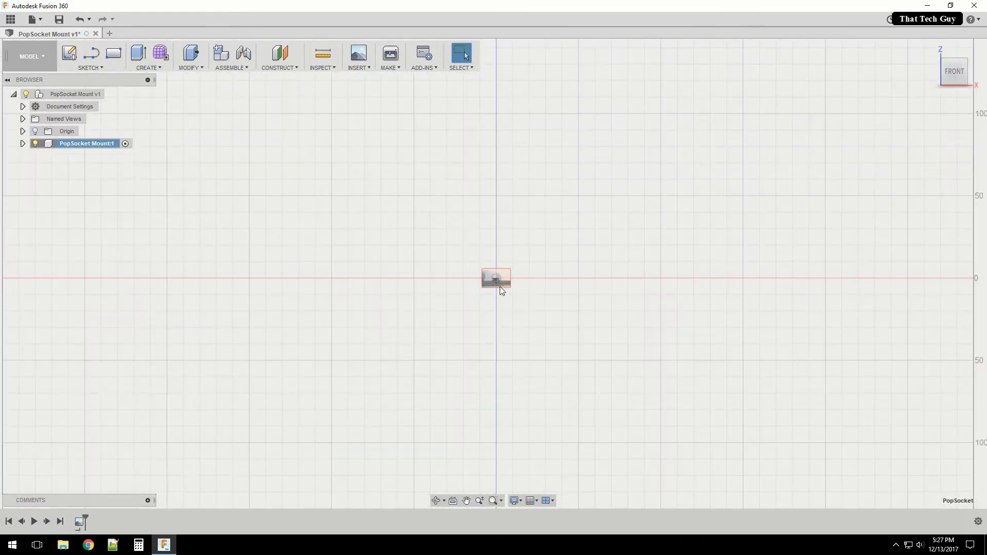
pyautogui.scroll(6, 493, 279)
pyautogui.scroll(8, 492, 276)
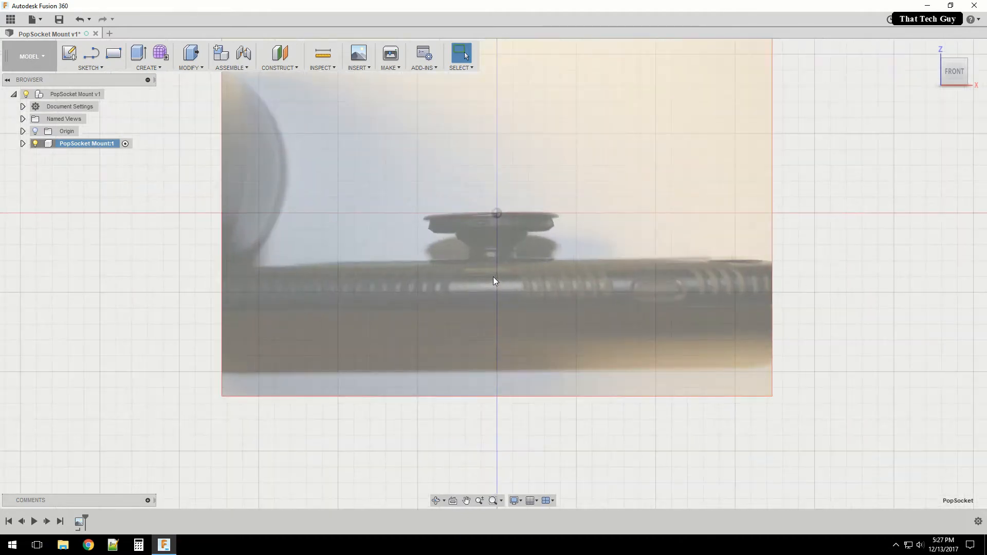
pyautogui.scroll(2, 498, 247)
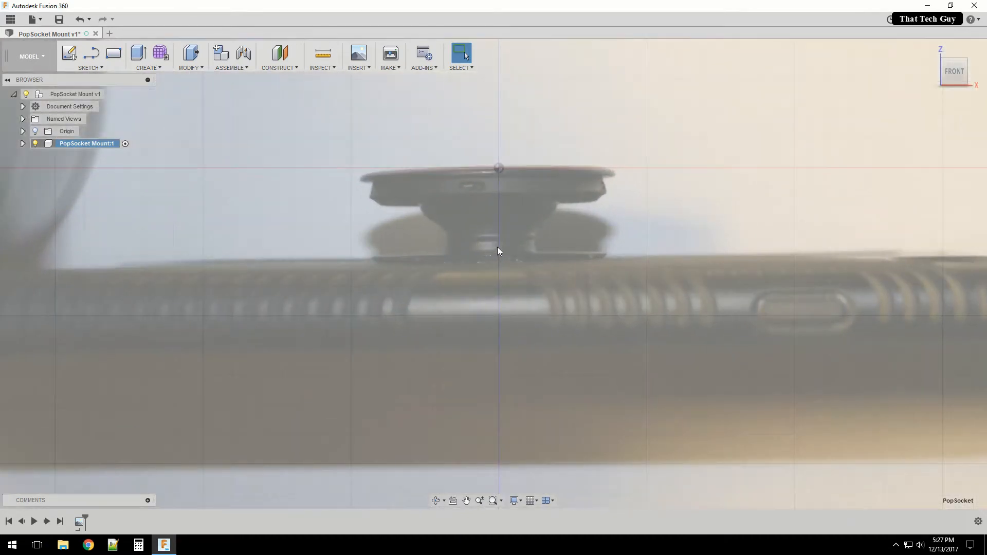
pyautogui.scroll(-1, 579, 238)
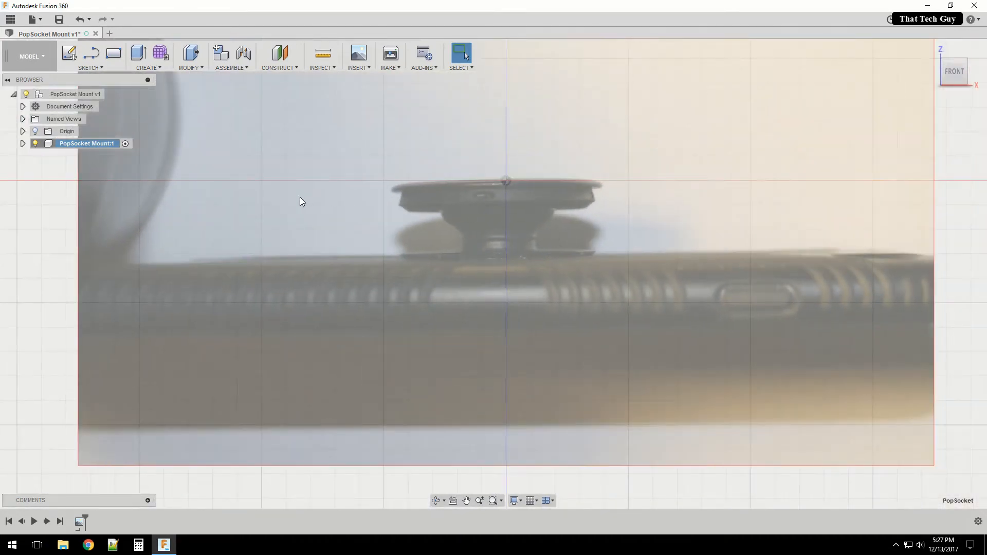
# Try to level the photo by rotating the whole PopSocket Mount component 2 degrees about the Y axis, and undo the rotation
pyautogui.rightClick(82, 143)
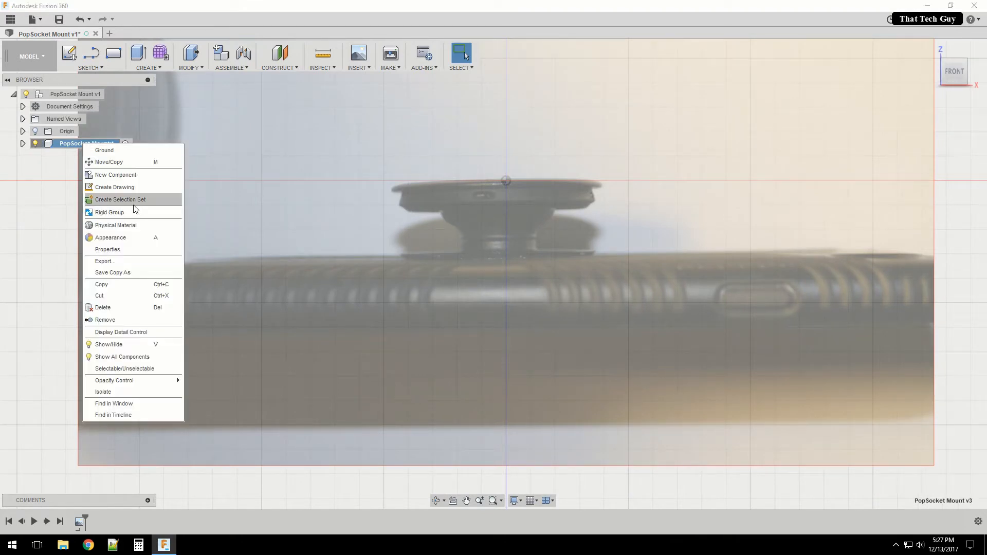
pyautogui.click(113, 162)
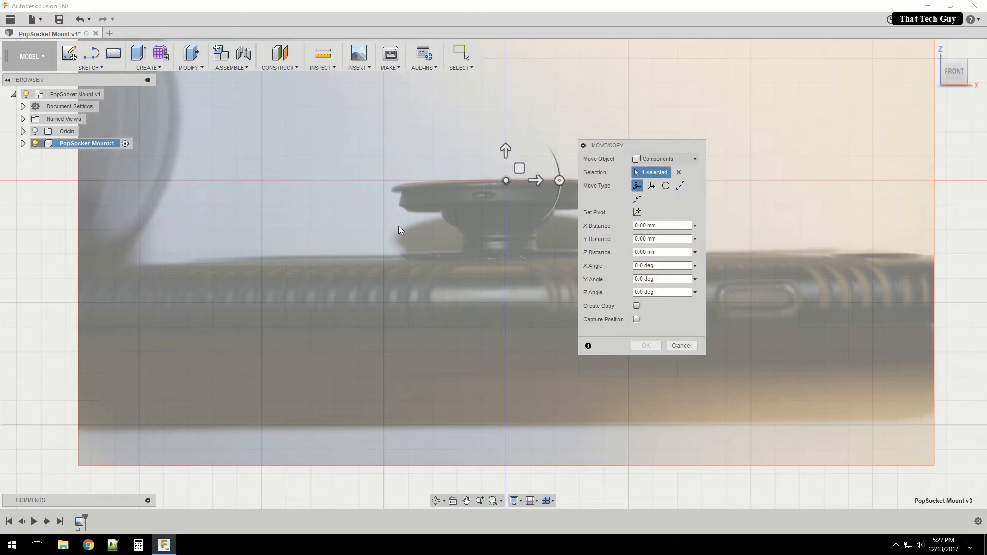
pyautogui.moveTo(560, 181); pyautogui.dragTo(559, 181)
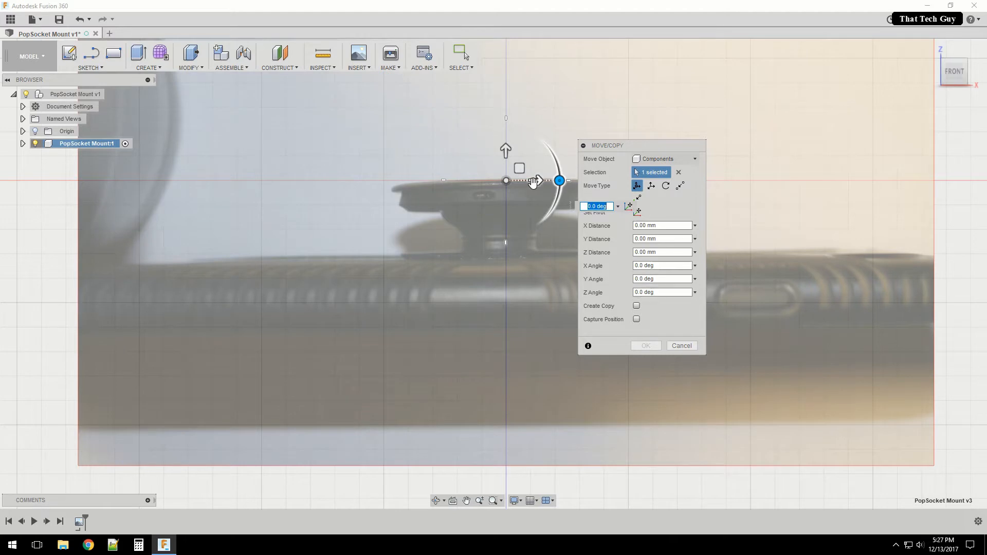
pyautogui.moveTo(559, 182); pyautogui.dragTo(559, 186)
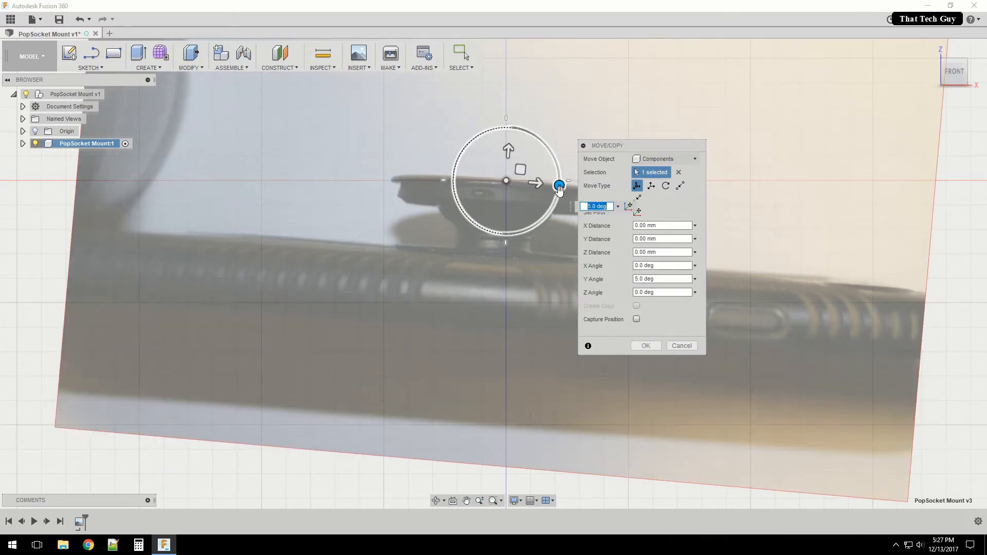
pyautogui.doubleClick(637, 279)
pyautogui.write('2')
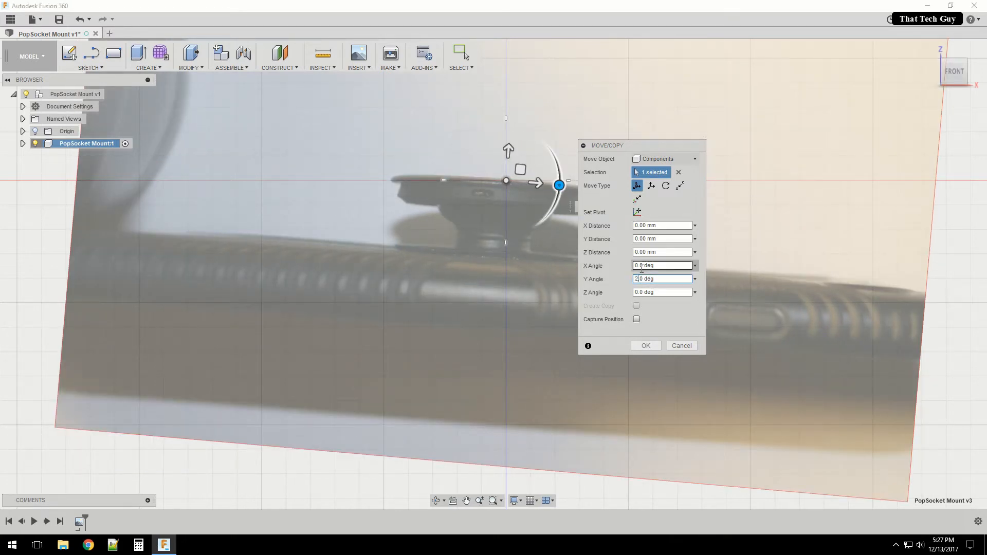
pyautogui.press('Return')
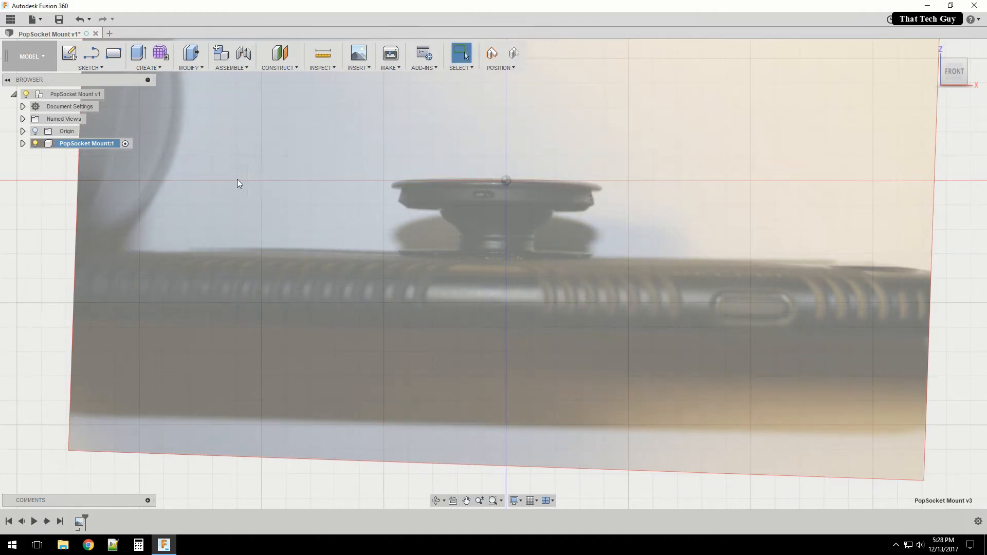
pyautogui.rightClick(106, 143)
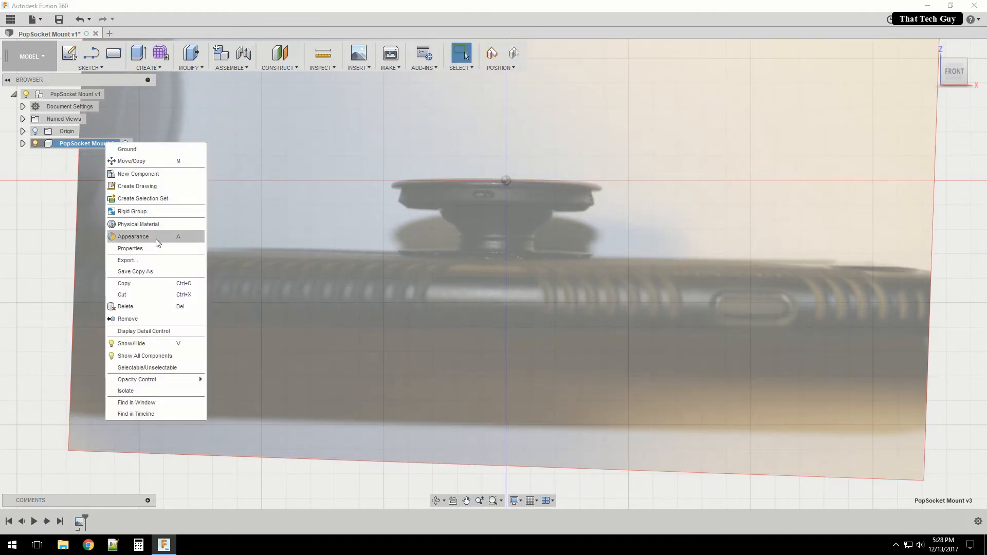
pyautogui.click(156, 237)
pyautogui.hotkey('ctrl', 'z')
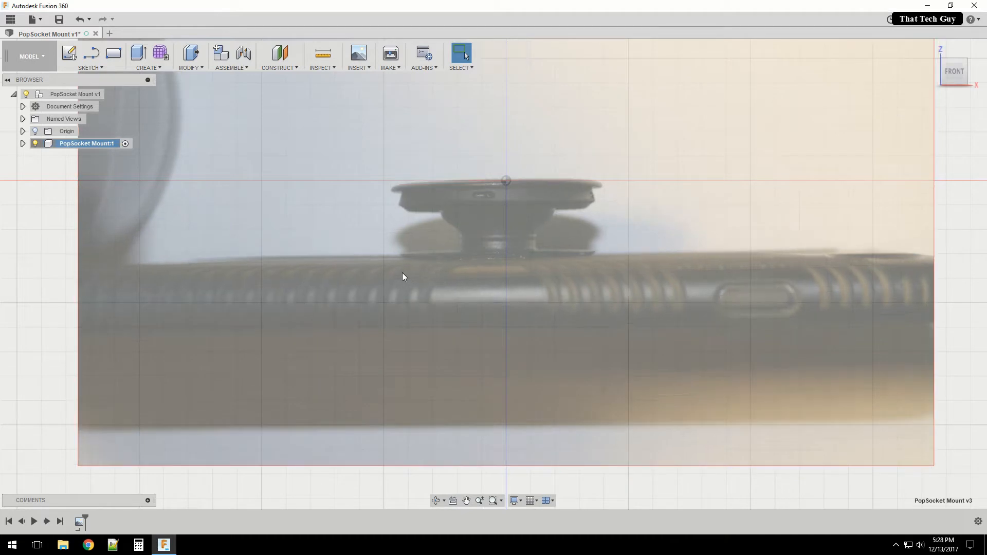
# Edit the IMG_8107 canvas in the PopSocket Mount component and set its Z angle to 1 degree
pyautogui.click(23, 144)
pyautogui.click(32, 168)
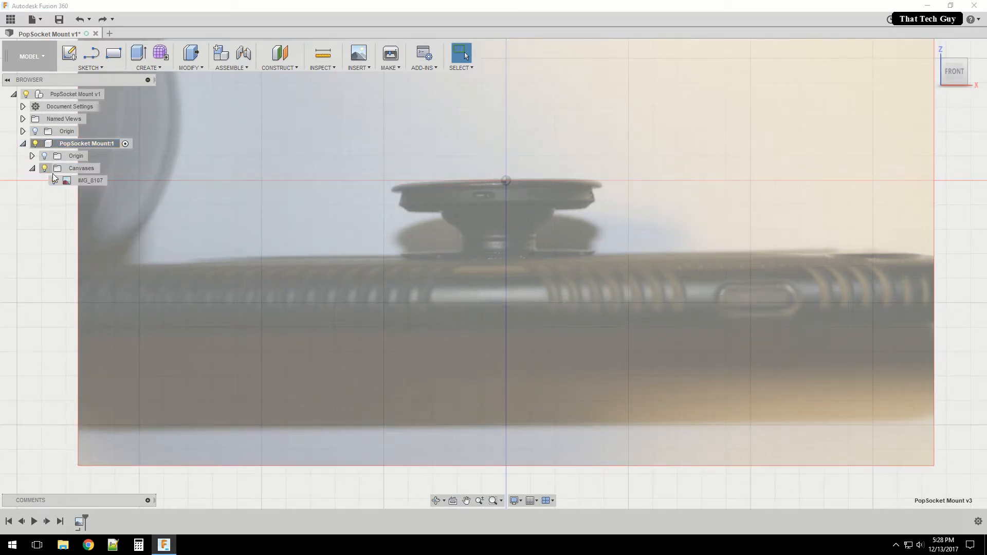
pyautogui.rightClick(95, 182)
pyautogui.click(119, 205)
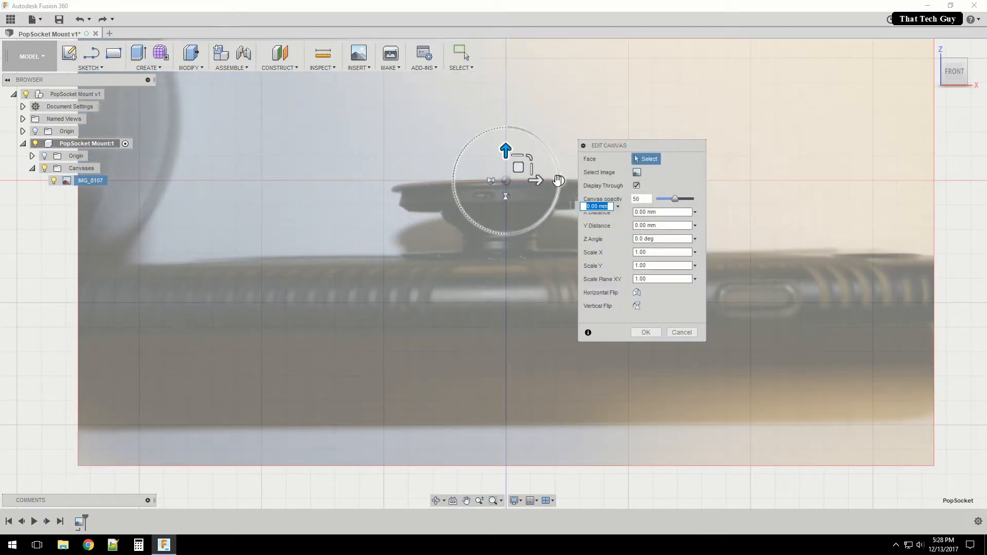
pyautogui.moveTo(560, 181); pyautogui.dragTo(559, 186)
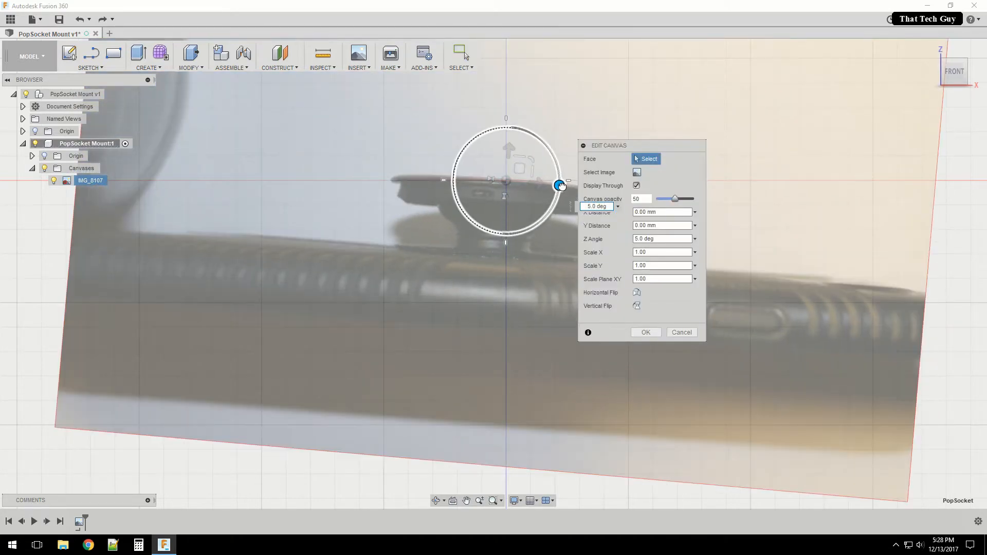
pyautogui.click(637, 240)
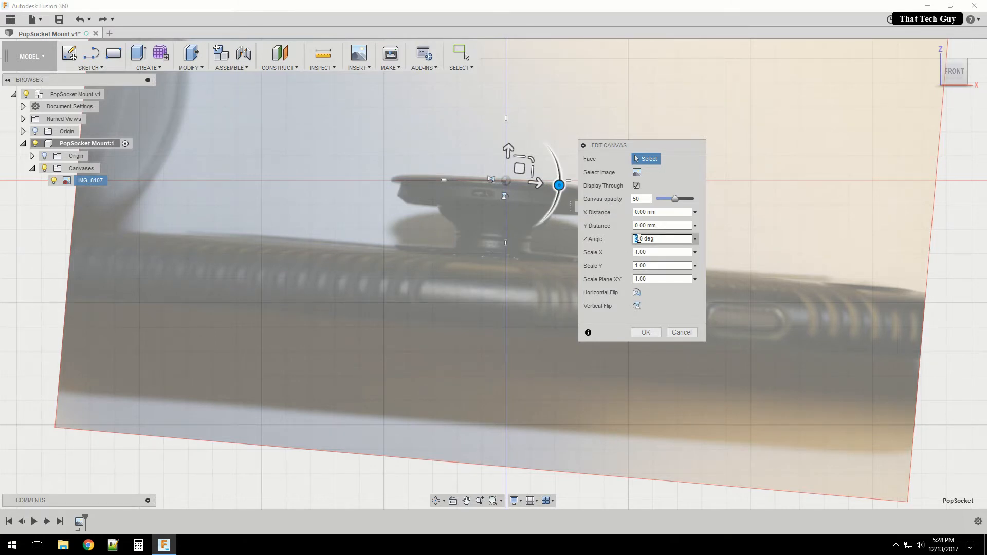
pyautogui.write('1')
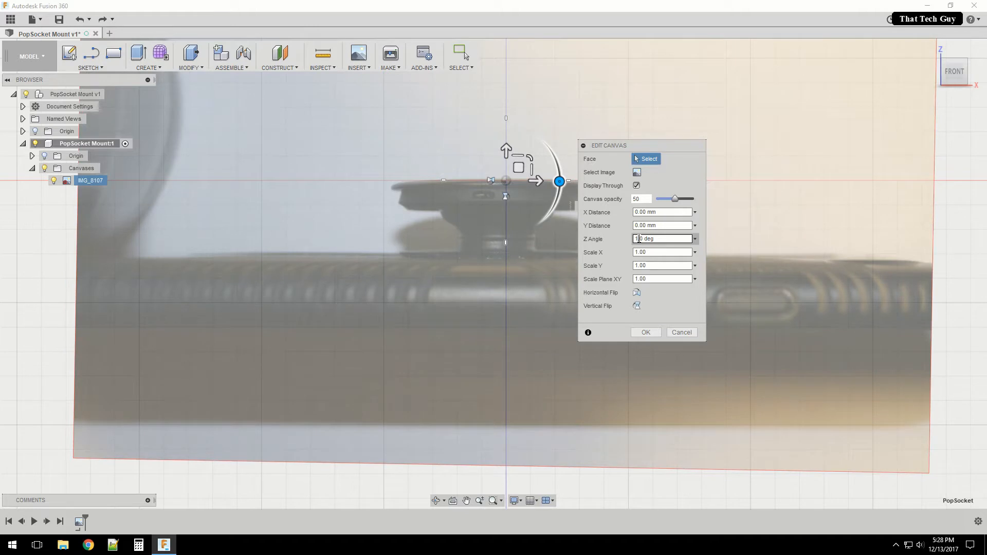
pyautogui.press('Return')
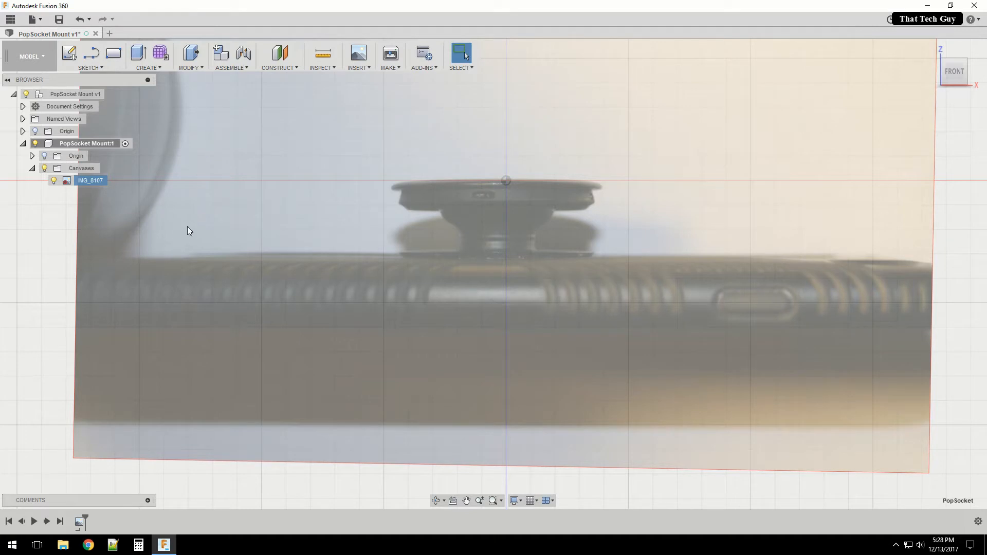
# Calibrate the IMG_8107 canvas by picking the outer left and right edges of the PopSocket's cap and setting that distance to 39.7 mm
pyautogui.rightClick(96, 181)
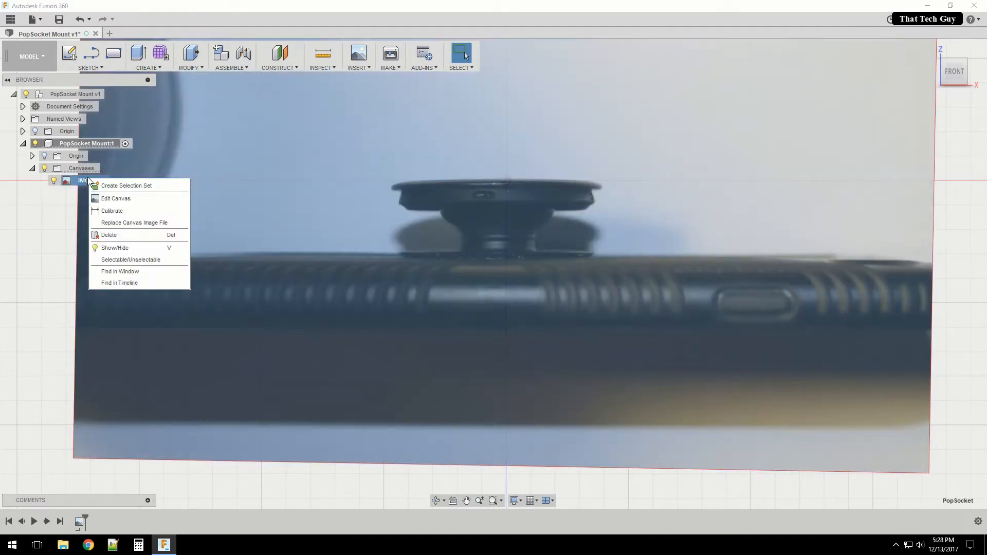
pyautogui.click(109, 212)
pyautogui.scroll(5, 394, 187)
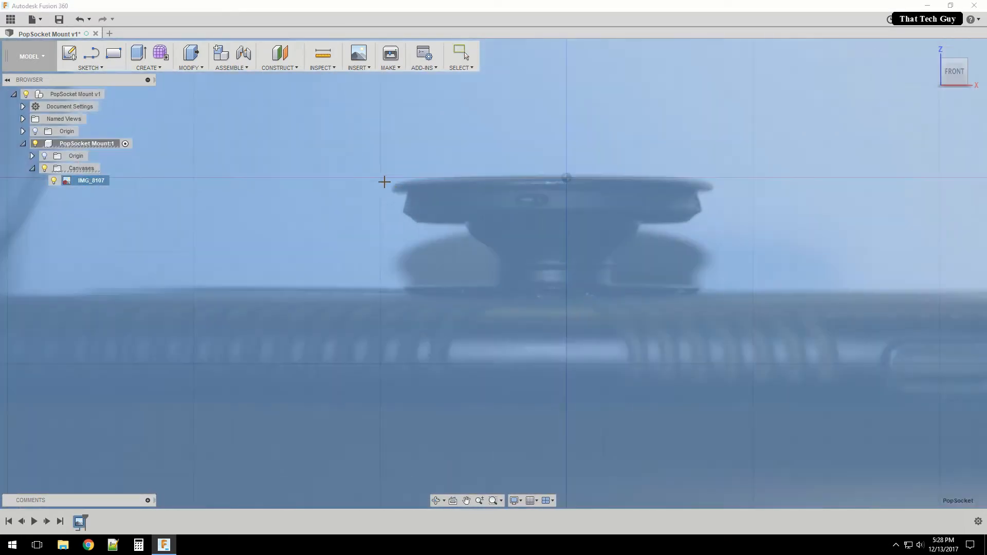
pyautogui.scroll(5, 398, 185)
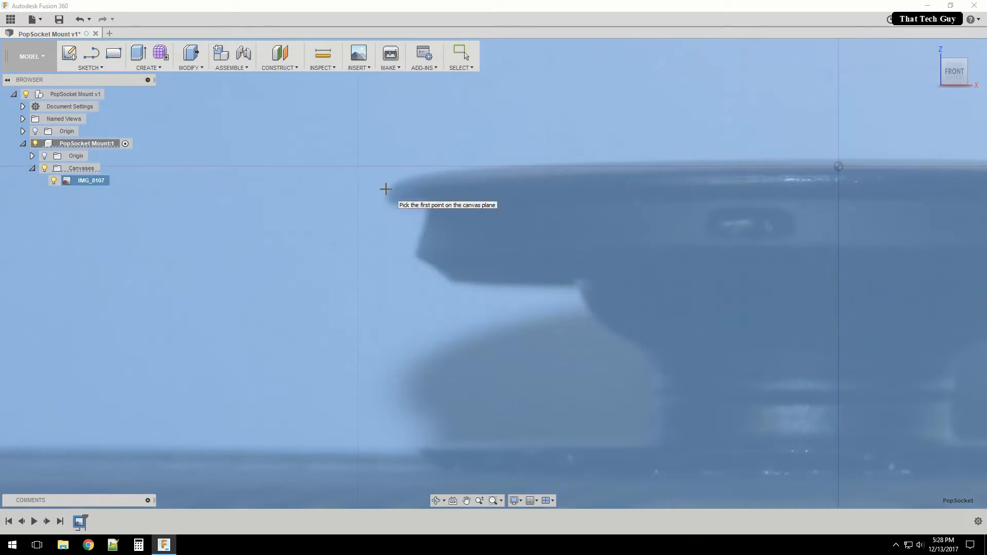
pyautogui.click(385, 189)
pyautogui.moveTo(620, 264); pyautogui.dragTo(111, 265, button='middle')
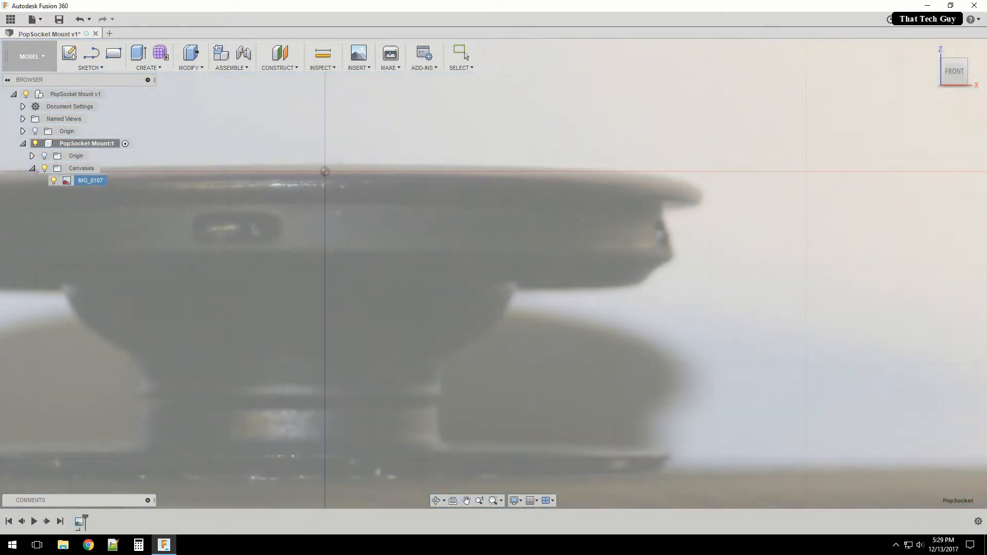
pyautogui.click(702, 190)
pyautogui.write('39.7')
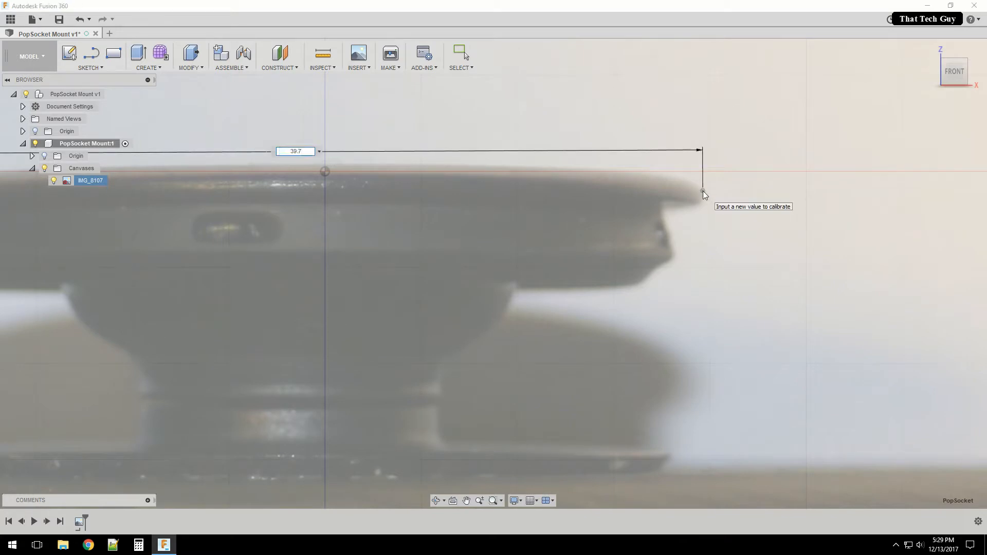
pyautogui.press('Return')
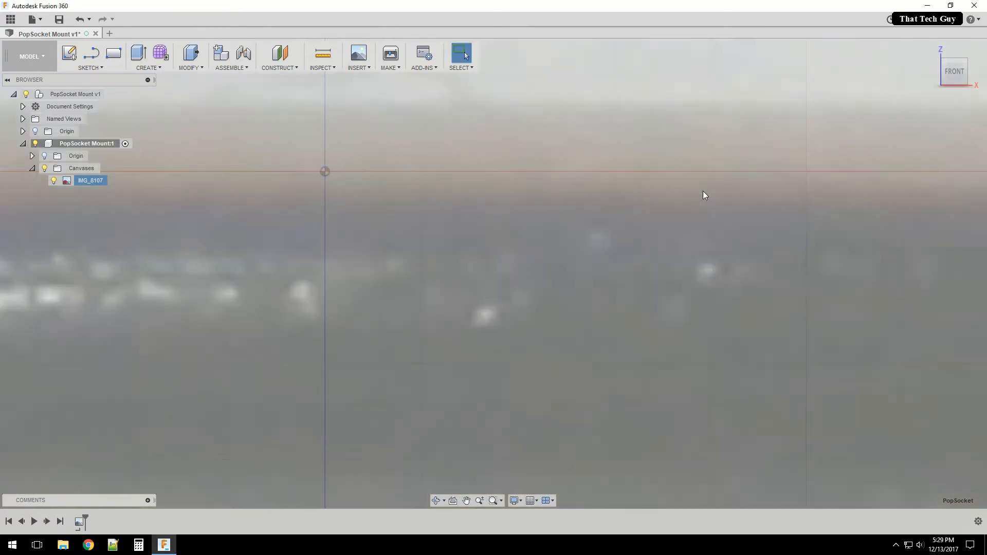
# Edit the IMG_8107 canvas and shift it horizontally by setting its Y distance to 2.00 mm
pyautogui.scroll(-5, 703, 194)
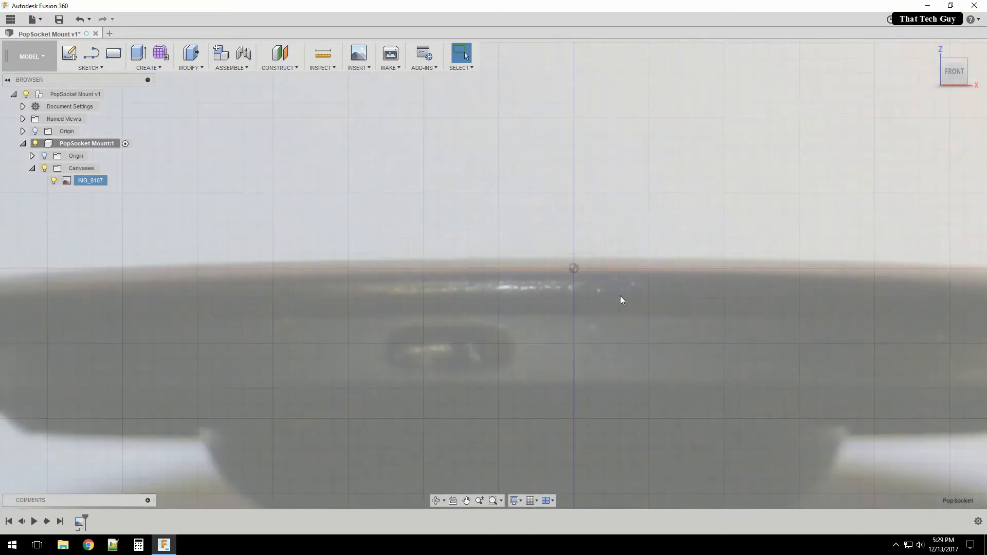
pyautogui.scroll(-7, 619, 319)
pyautogui.moveTo(633, 351); pyautogui.dragTo(589, 185, button='middle')
pyautogui.scroll(-2, 584, 216)
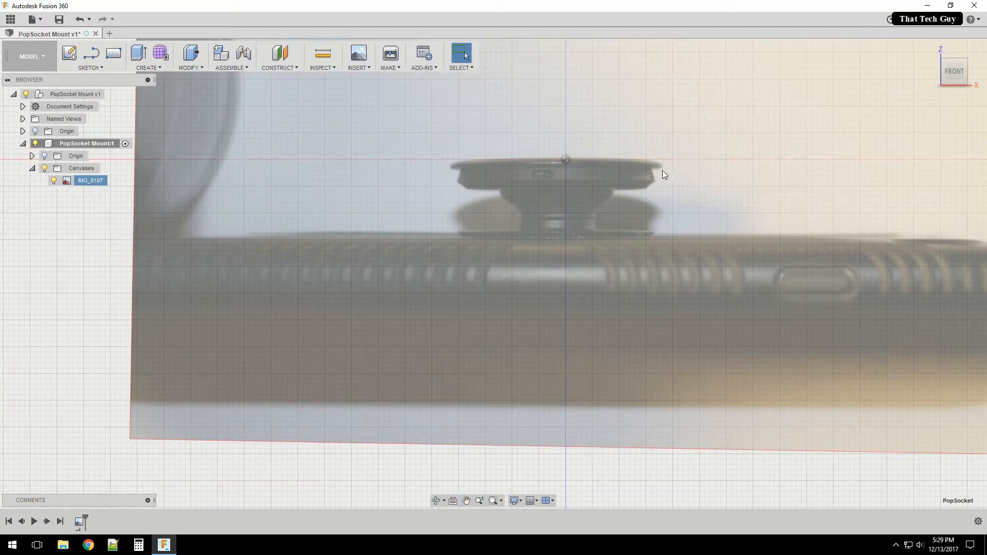
pyautogui.scroll(2, 651, 185)
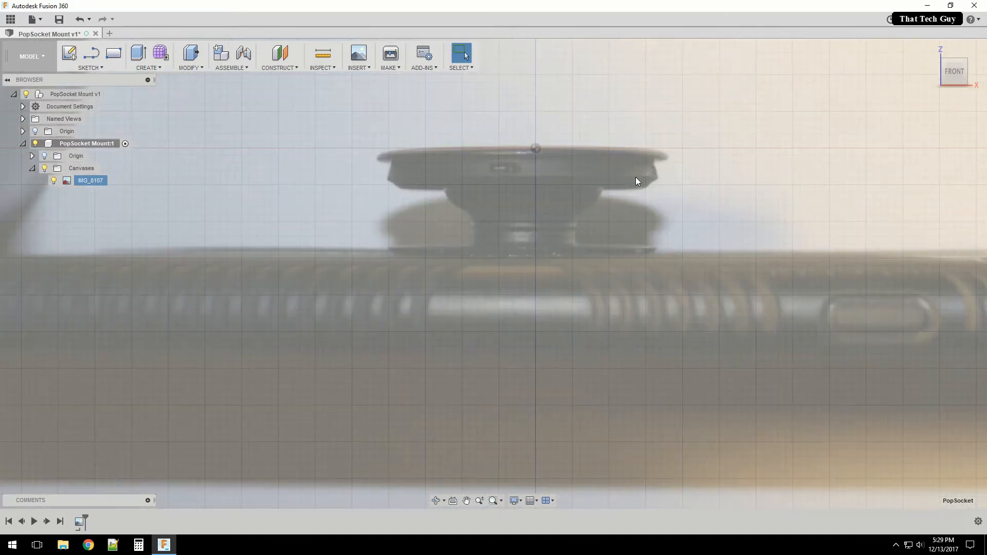
pyautogui.scroll(2, 630, 175)
pyautogui.moveTo(562, 126); pyautogui.dragTo(569, 186, button='middle')
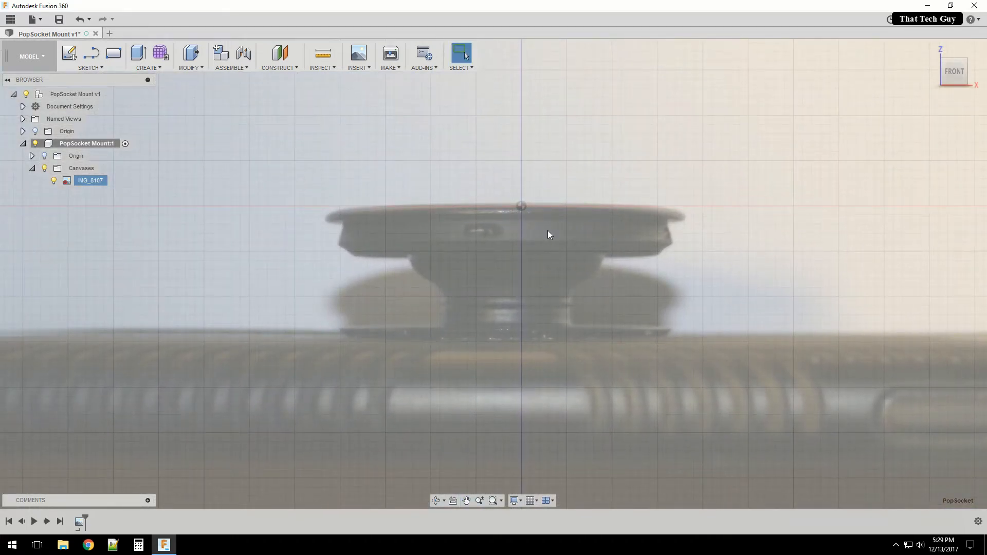
pyautogui.rightClick(85, 181)
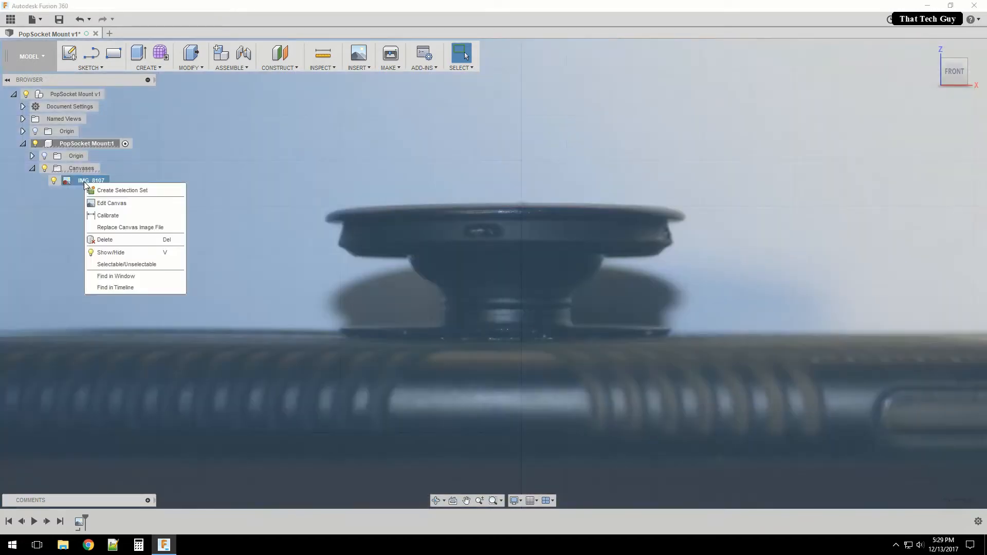
pyautogui.click(113, 203)
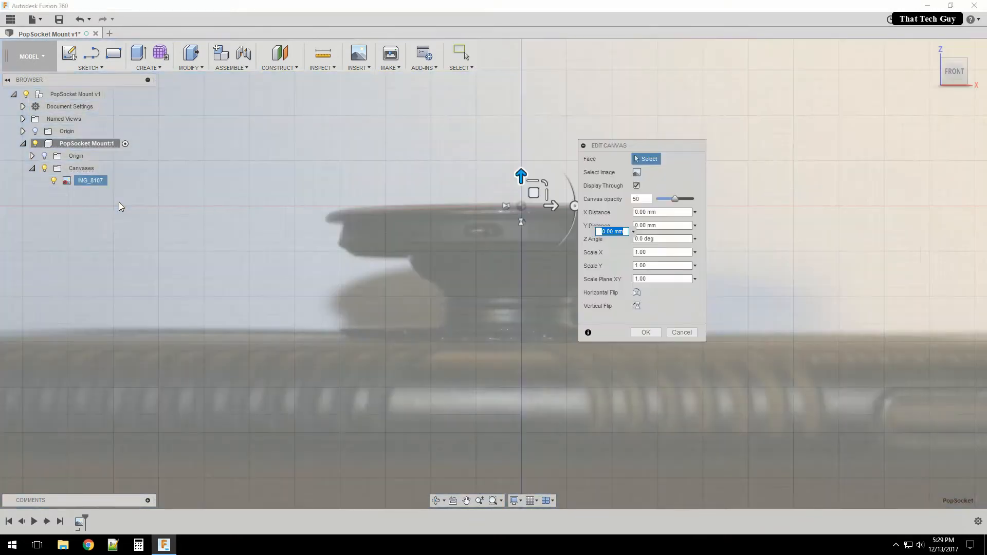
pyautogui.moveTo(551, 205); pyautogui.dragTo(574, 207)
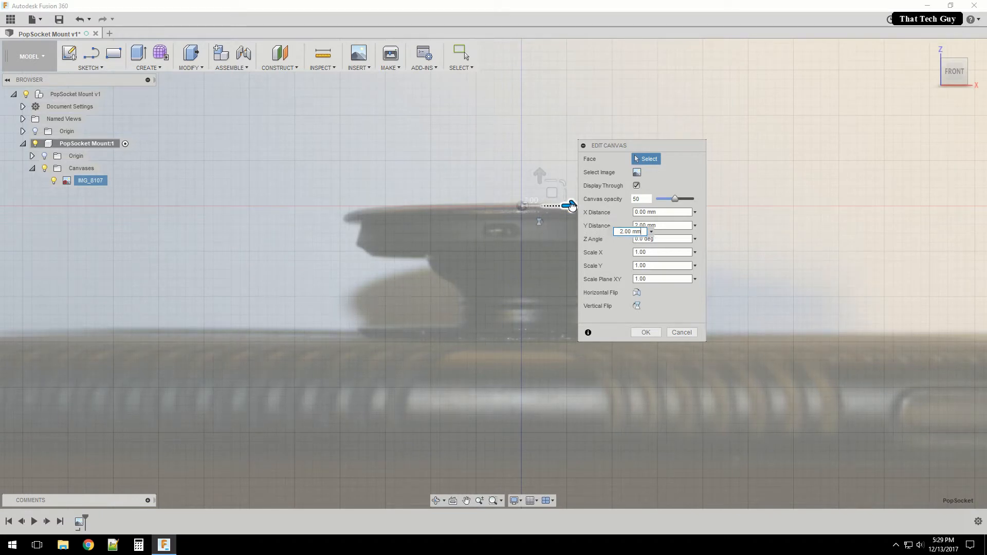
pyautogui.moveTo(644, 141); pyautogui.dragTo(833, 125)
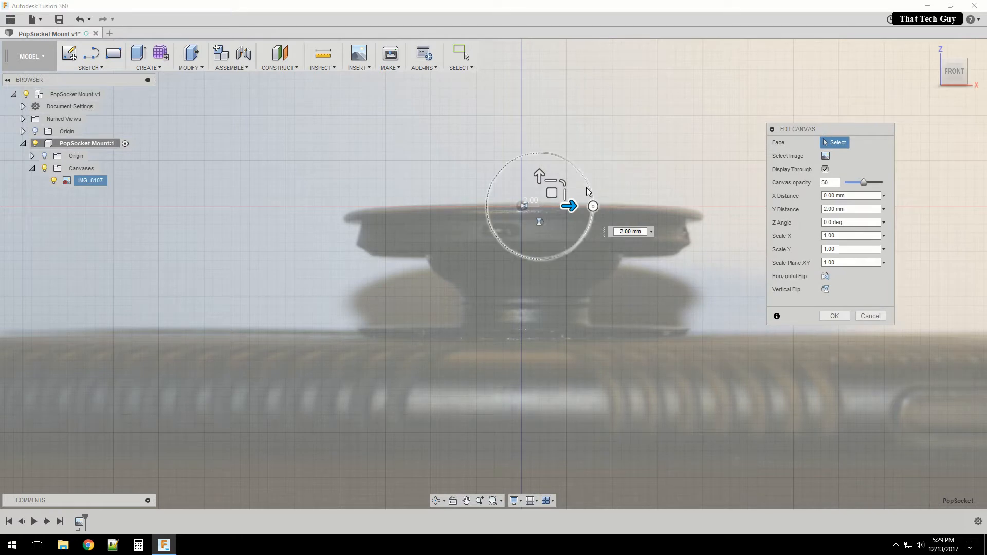
pyautogui.moveTo(574, 208)
pyautogui.mouseDown()
pyautogui.moveTo(564, 208)
pyautogui.moveTo(573, 208)
pyautogui.mouseUp()
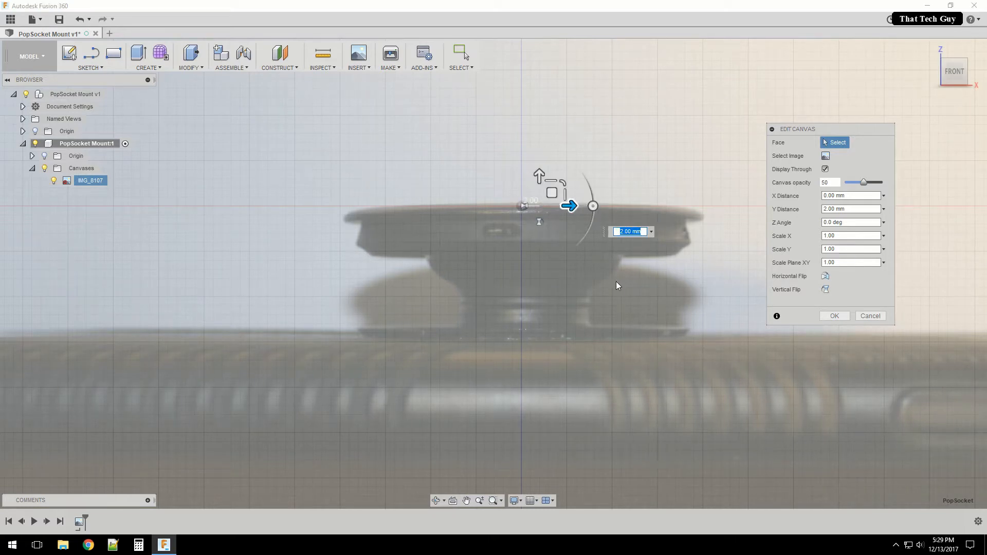
pyautogui.click(835, 315)
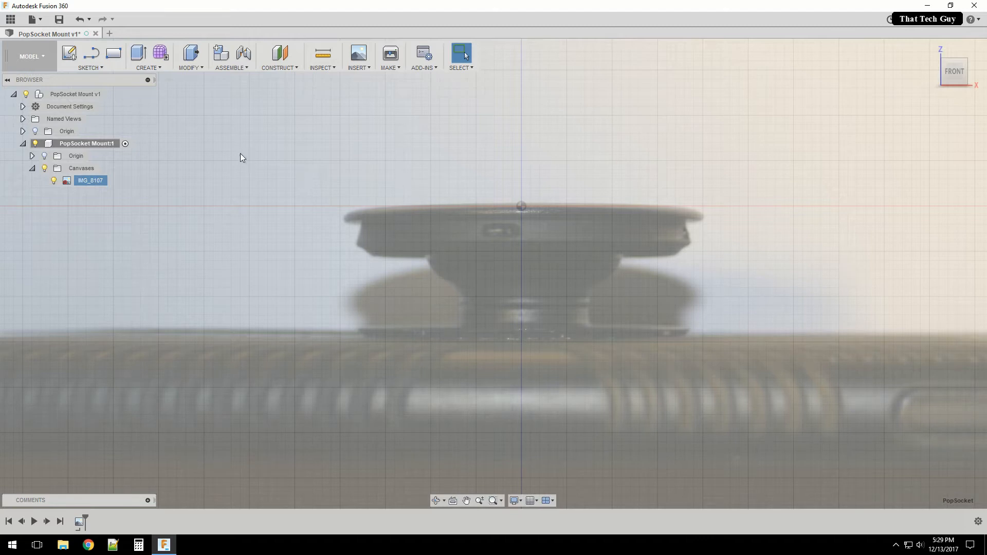
# Start a sketch on the front XZ plane and draw a horizontal line about 10.1 mm long above the PopSocket's base, continuing vertically up its stem
pyautogui.click(91, 54)
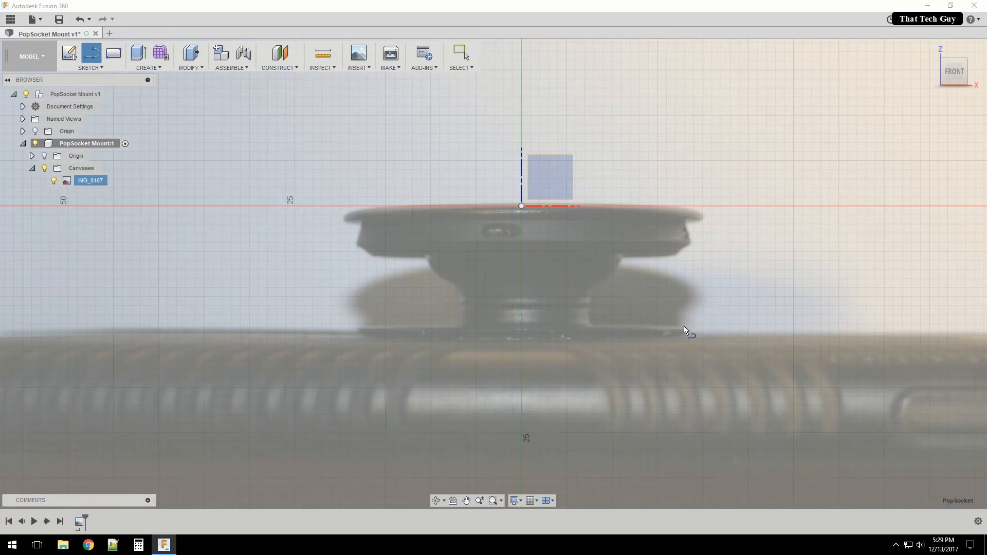
pyautogui.click(547, 185)
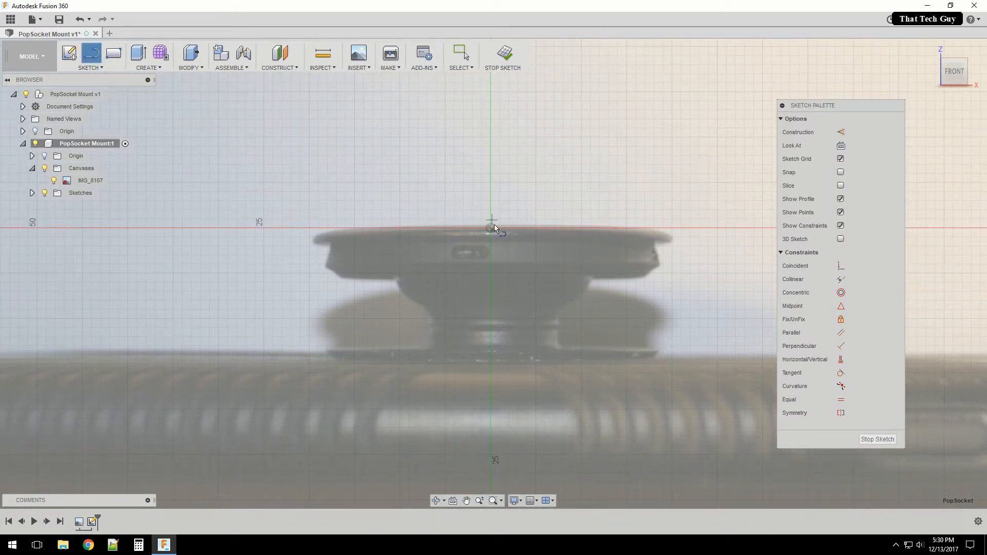
pyautogui.click(654, 347)
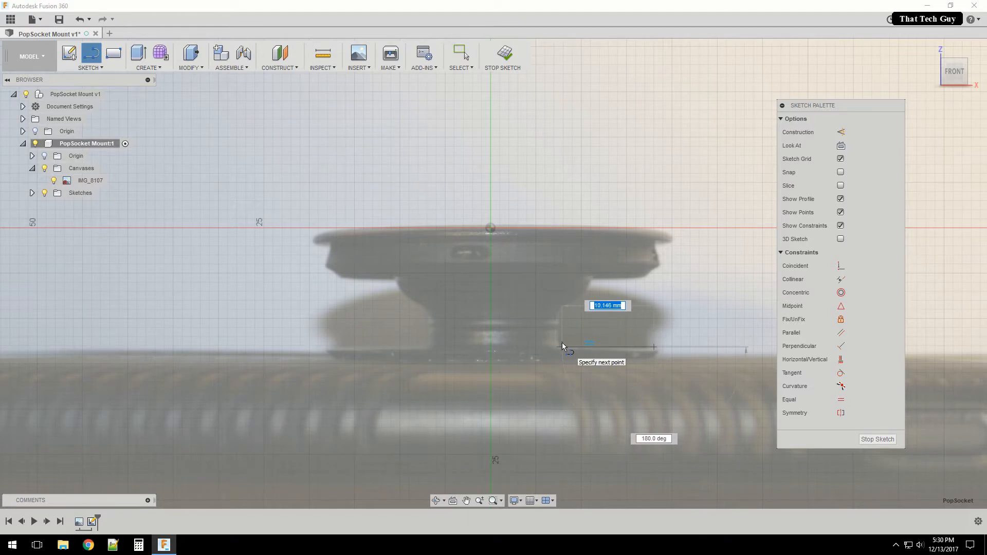
pyautogui.click(563, 345)
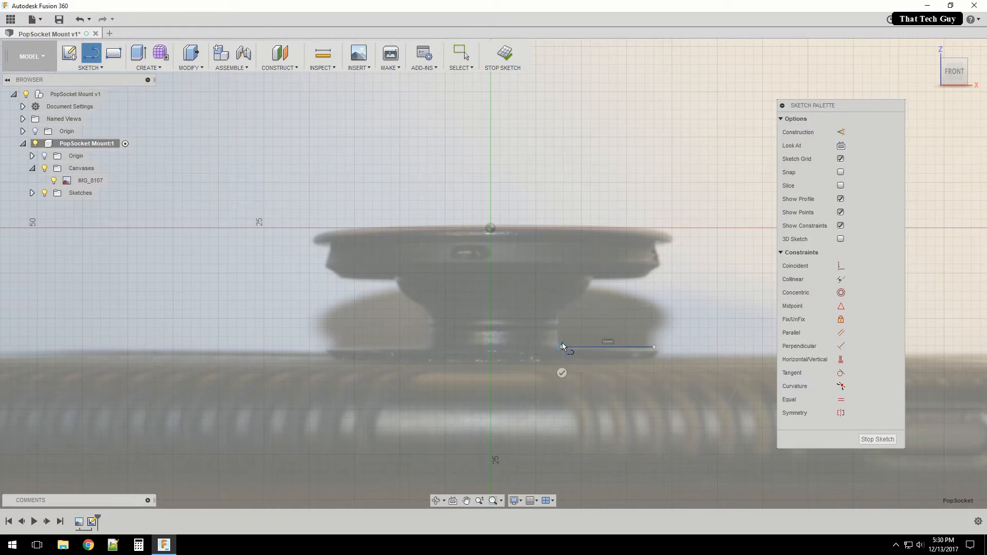
pyautogui.click(562, 311)
# Draw a fit point spline from the upper end of the vertical line to the corner where the neck meets the cap
pyautogui.click(101, 67)
pyautogui.click(91, 171)
pyautogui.click(593, 280)
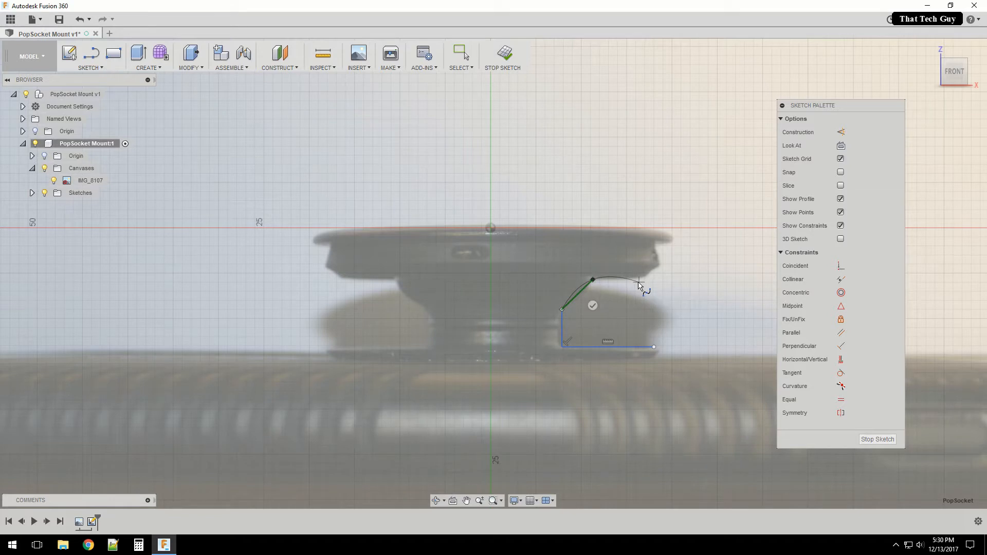
pyautogui.click(594, 279)
pyautogui.scroll(6, 598, 282)
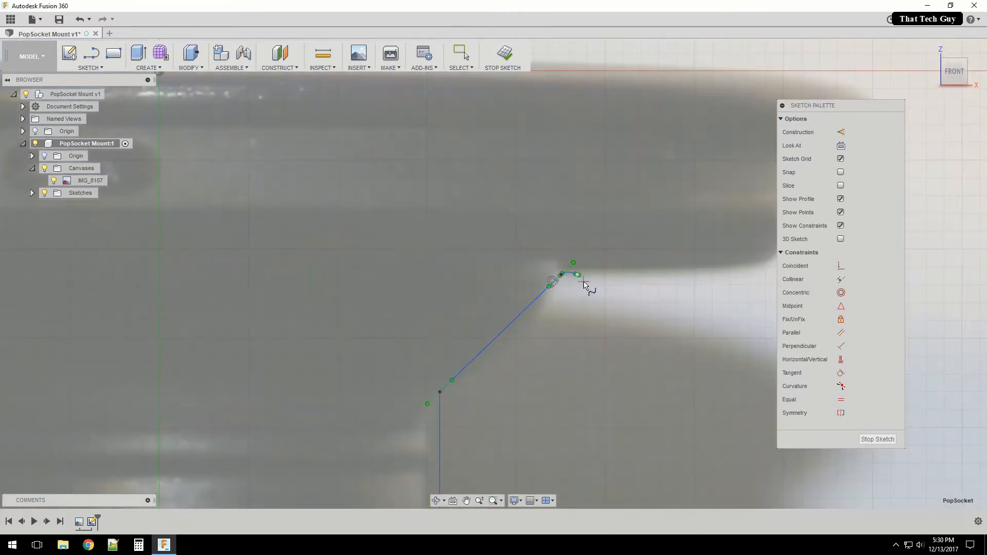
pyautogui.press('Escape')
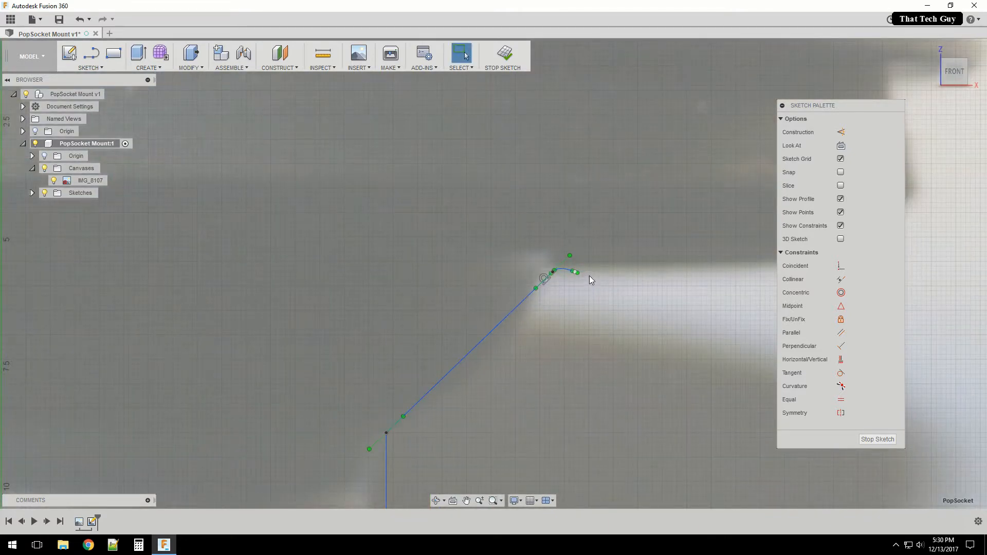
# Bend the spline along the PopSocket's neck by adjusting the tangent handles at its upper and lower ends
pyautogui.click(554, 273)
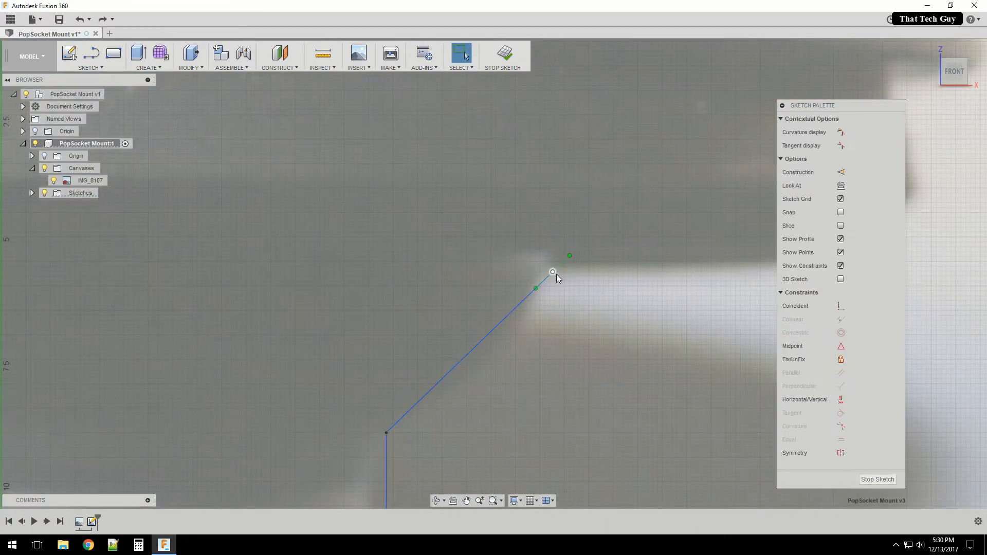
pyautogui.moveTo(570, 257)
pyautogui.mouseDown()
pyautogui.moveTo(568, 241)
pyautogui.moveTo(551, 231)
pyautogui.moveTo(577, 228)
pyautogui.mouseUp()
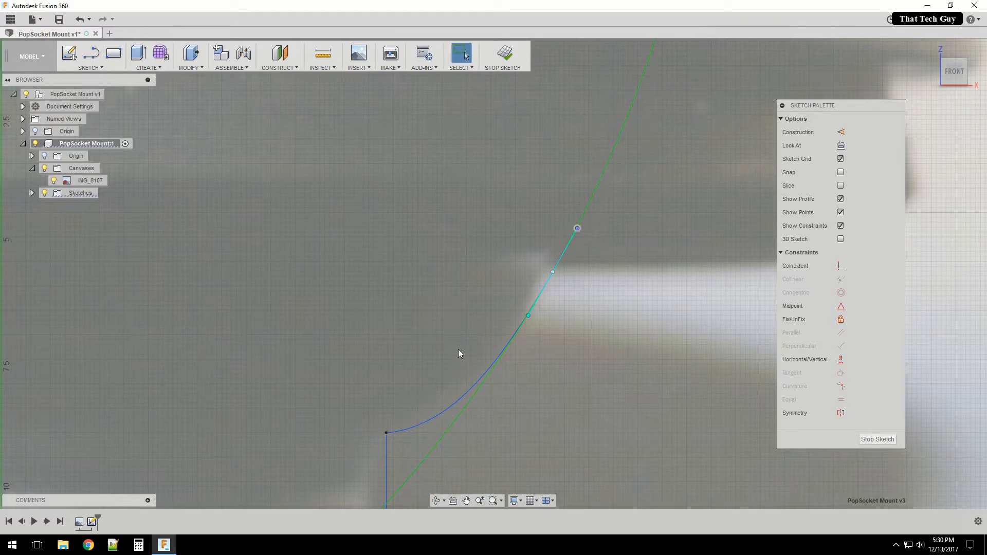
pyautogui.click(387, 434)
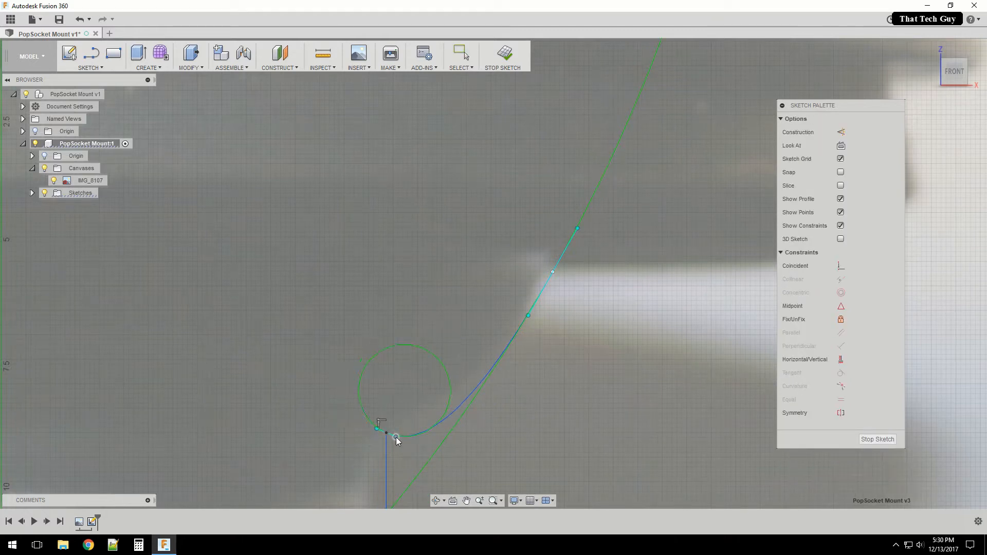
pyautogui.press('Escape')
pyautogui.scroll(-5, 509, 421)
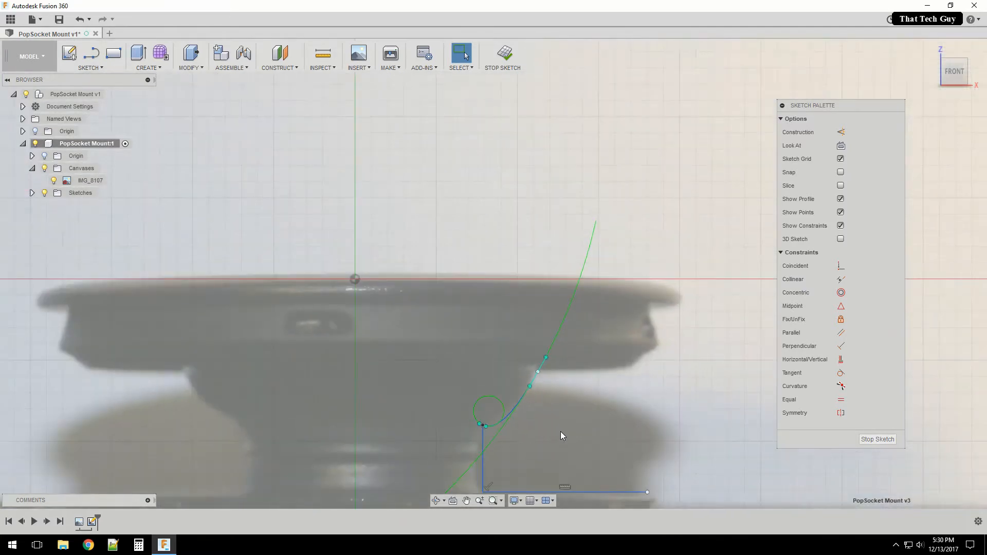
pyautogui.moveTo(574, 431); pyautogui.dragTo(574, 384, button='middle')
pyautogui.click(620, 371)
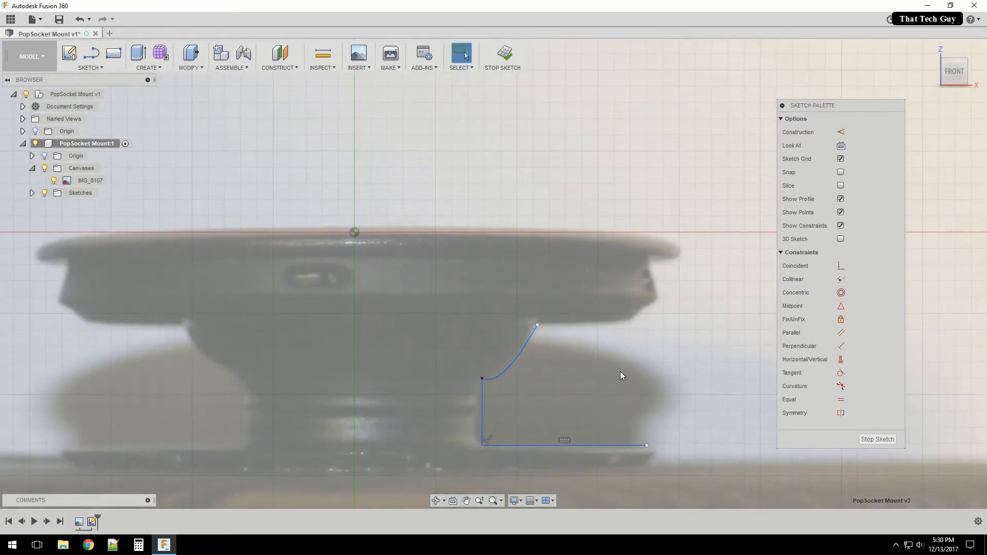
# Try to adjust the tangent handle at the spline's lower end, and undo the last change
pyautogui.click(482, 379)
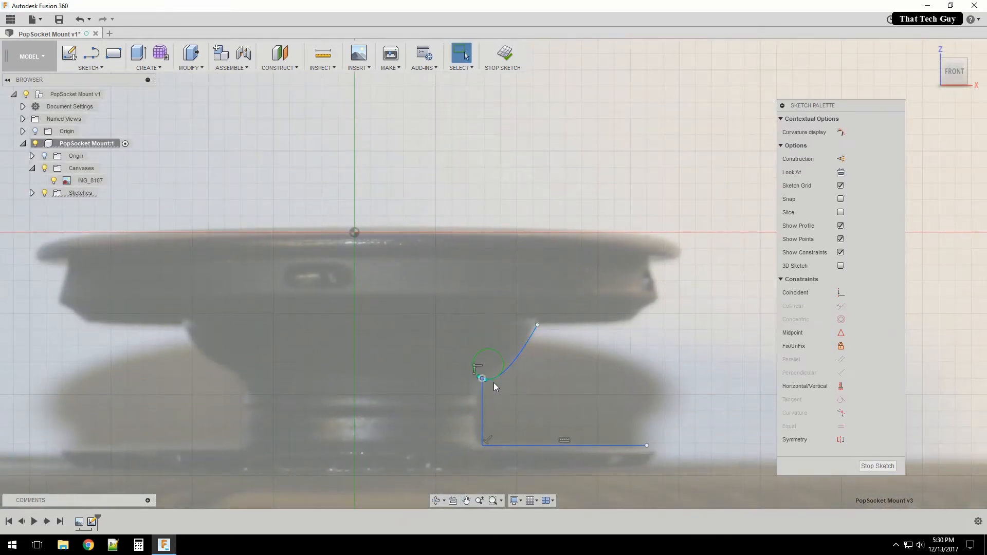
pyautogui.scroll(5, 489, 381)
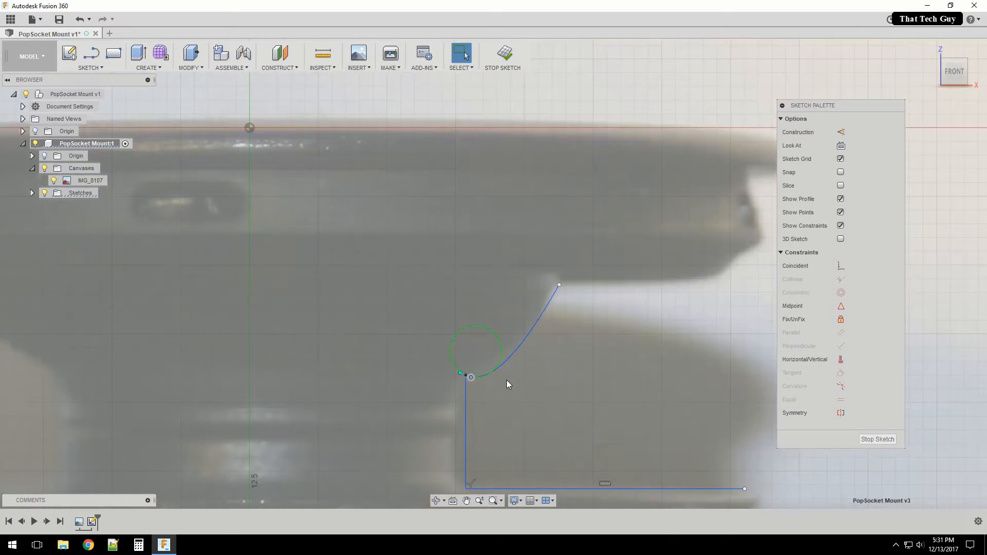
pyautogui.click(462, 374)
pyautogui.scroll(-5, 509, 395)
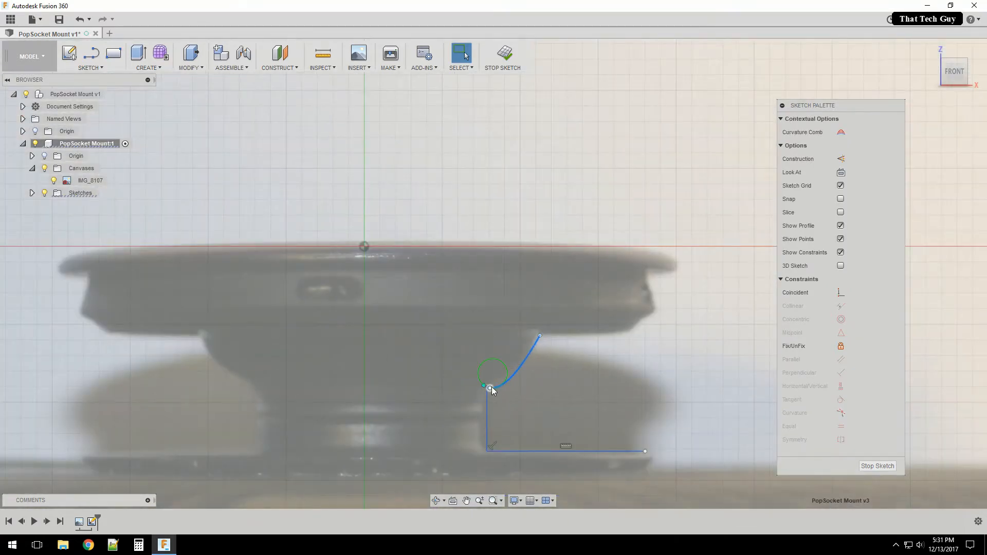
pyautogui.hotkey('ctrl', 'z')
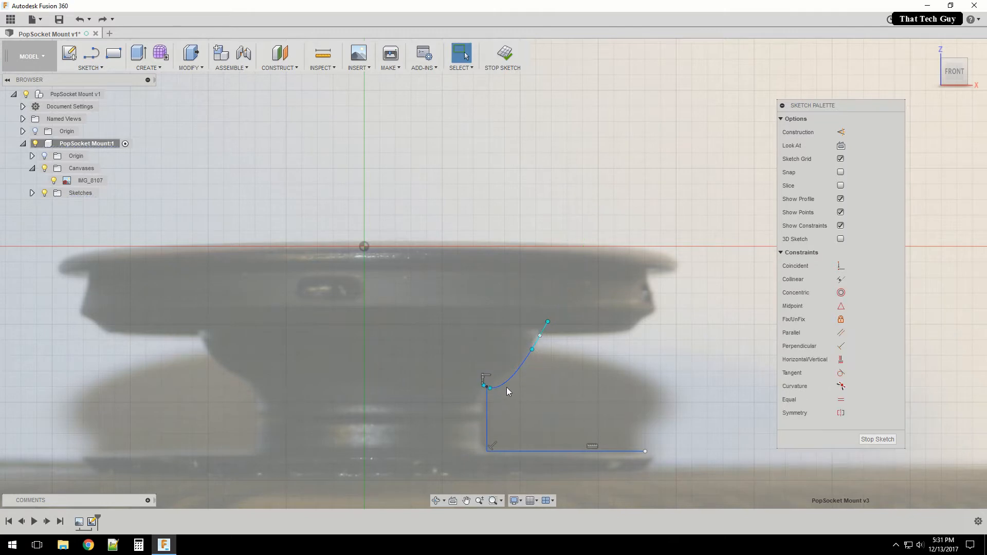
# Reshape the spline into an S-curve by rotating its lower tangent handle upward and fine-tuning the tangent handle at its upper end
pyautogui.scroll(5, 501, 386)
pyautogui.moveTo(472, 394); pyautogui.dragTo(474, 379)
pyautogui.scroll(-4, 547, 411)
pyautogui.click(647, 388)
pyautogui.click(580, 331)
pyautogui.moveTo(589, 313)
pyautogui.mouseDown()
pyautogui.moveTo(575, 330)
pyautogui.moveTo(586, 309)
pyautogui.mouseUp()
pyautogui.click(575, 331)
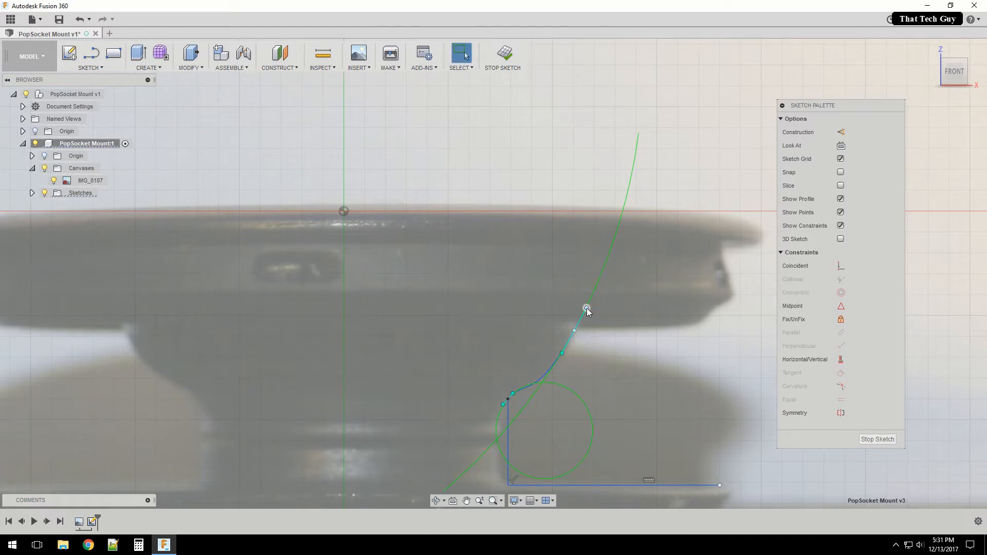
pyautogui.click(581, 353)
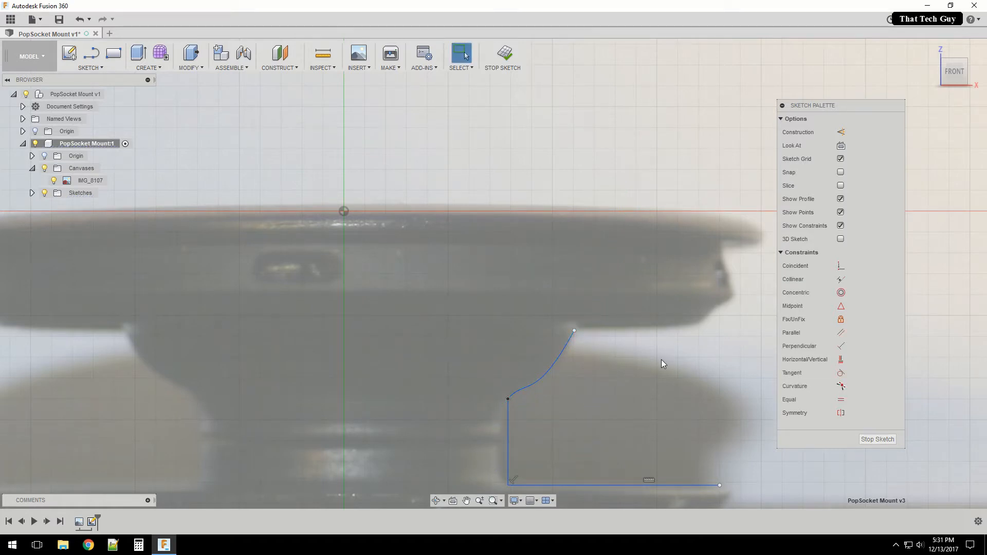
# Draw a horizontal line from the spline's upper end outward beneath the cap, and continue vertically up to the underside of the cap's rim
pyautogui.moveTo(662, 362)
pyautogui.mouseDown(button='middle')
pyautogui.moveTo(625, 379)
pyautogui.moveTo(578, 366)
pyautogui.mouseUp(button='middle')
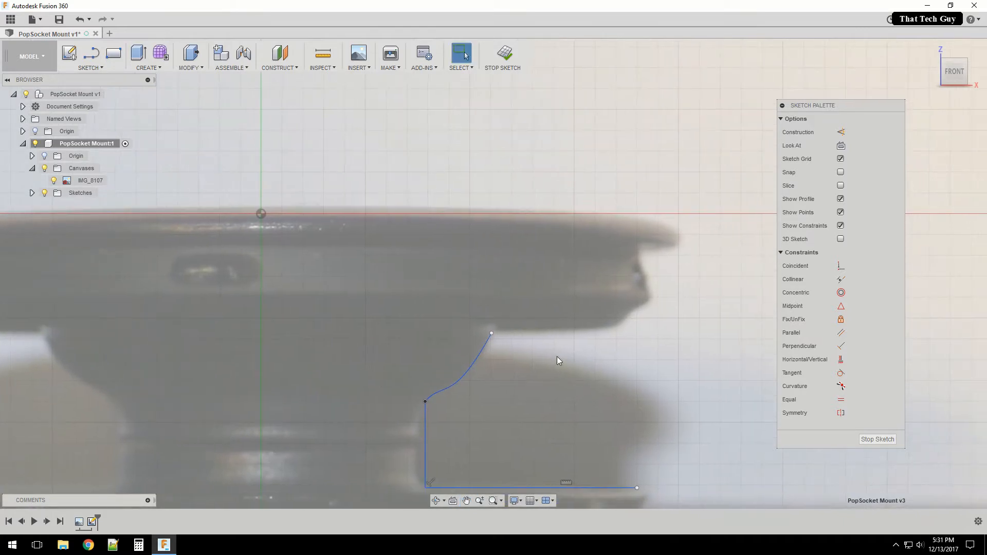
pyautogui.click(85, 54)
pyautogui.click(491, 333)
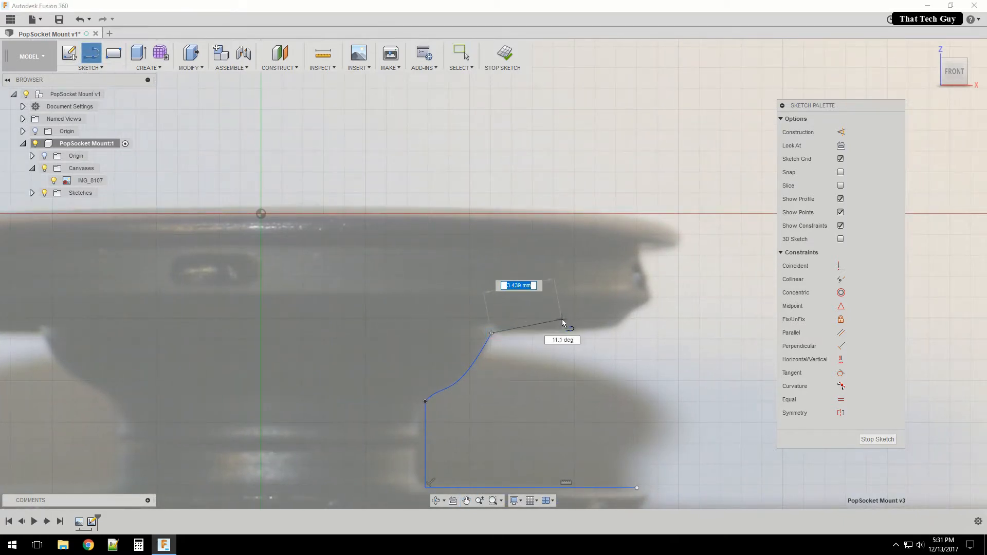
pyautogui.click(654, 334)
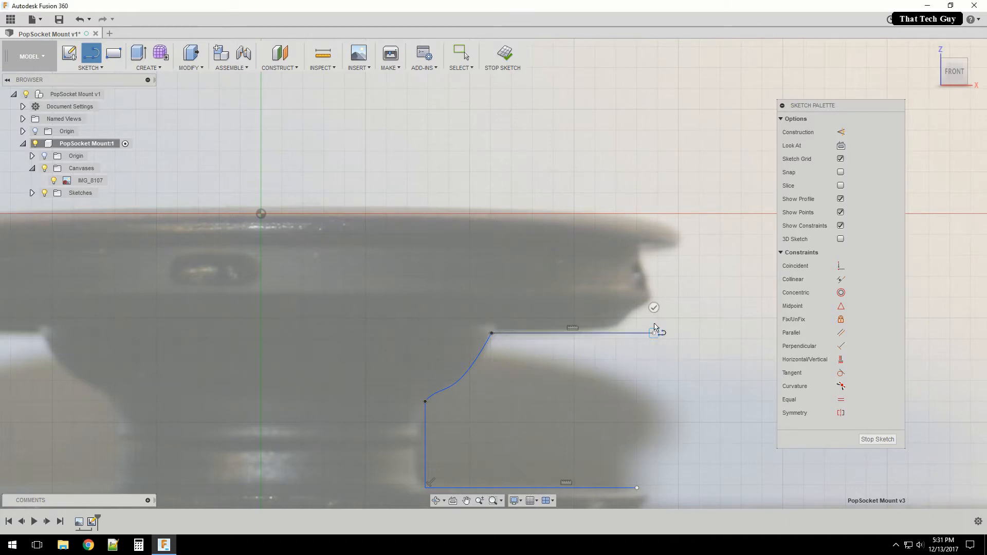
pyautogui.click(658, 248)
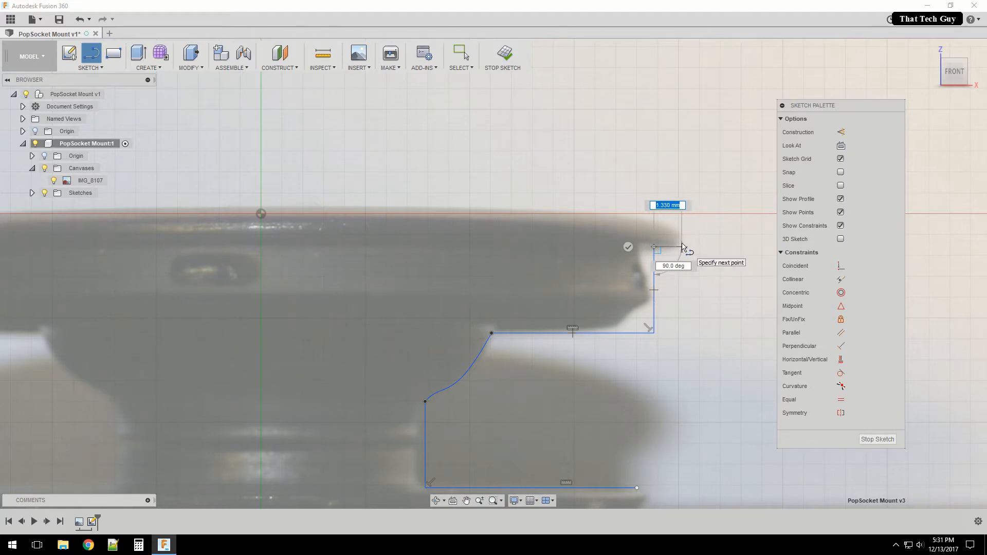
# Continue the outline about 1.3 mm outward under the rim, vertically up to the horizontal axis, and 1 mm outward along it
pyautogui.click(682, 247)
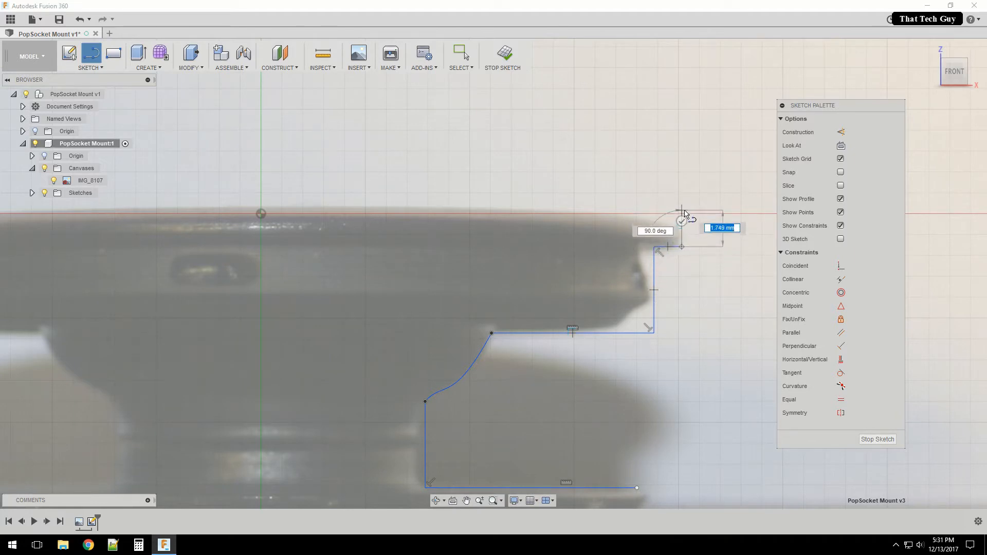
pyautogui.click(682, 214)
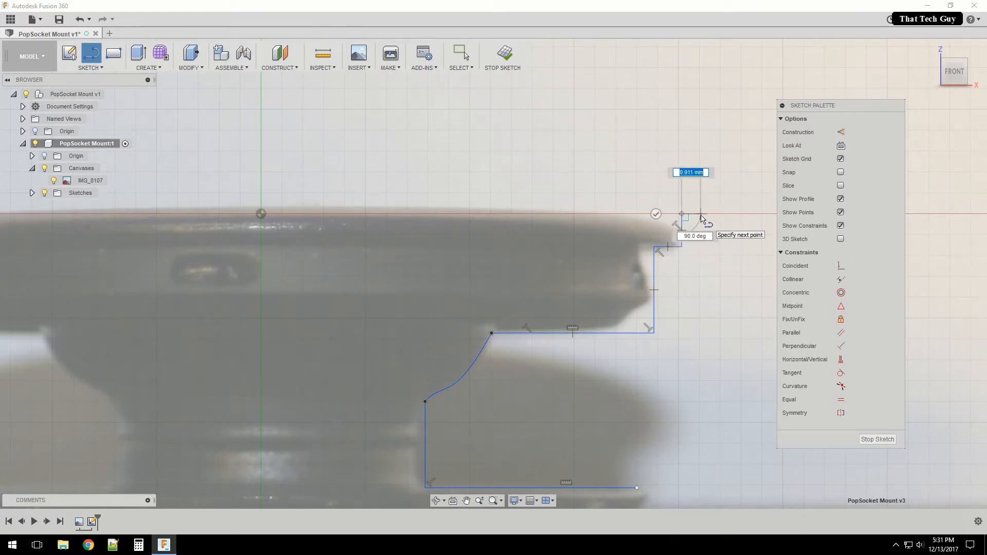
pyautogui.write('1')
pyautogui.press('Return')
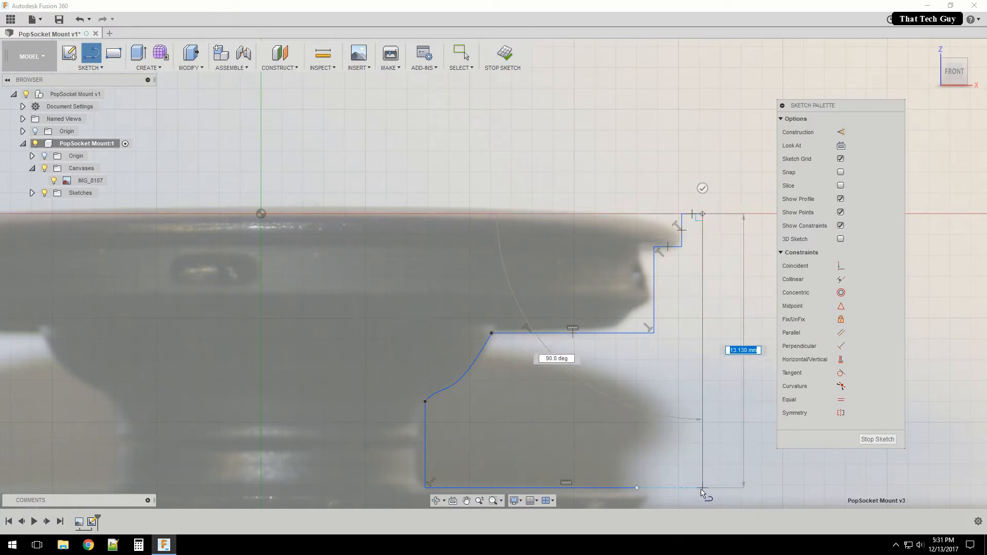
pyautogui.click(701, 490)
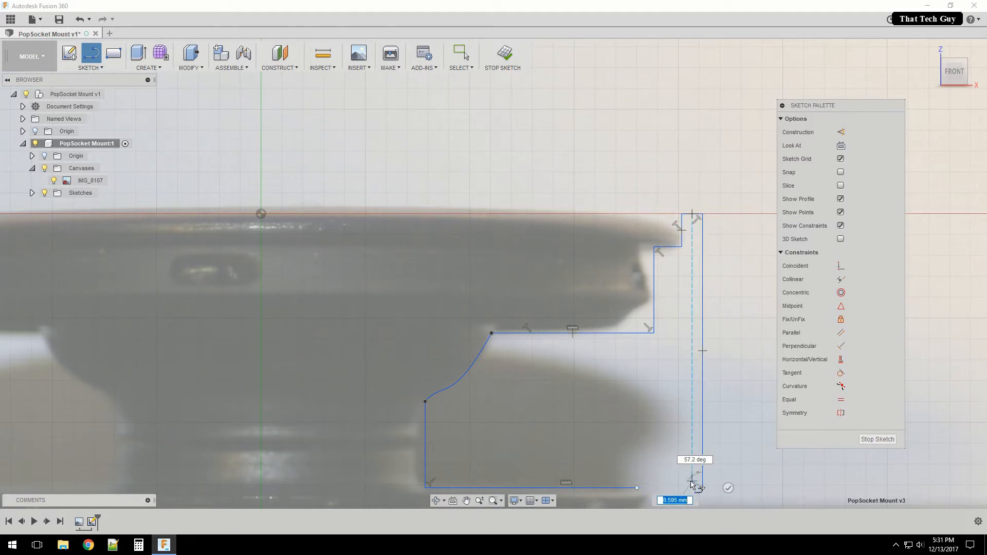
pyautogui.press('Escape')
pyautogui.hotkey('ctrl', 'z')
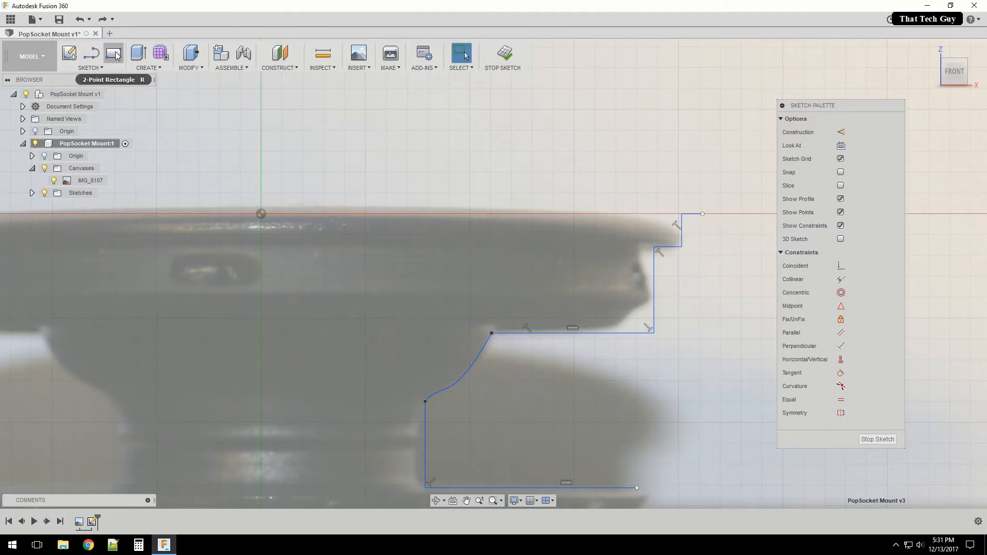
# Close the outline with a vertical line about 13.1 mm down and a horizontal line about 3.1 mm back to the bottom line, finishing the sketch
pyautogui.click(91, 53)
pyautogui.click(702, 214)
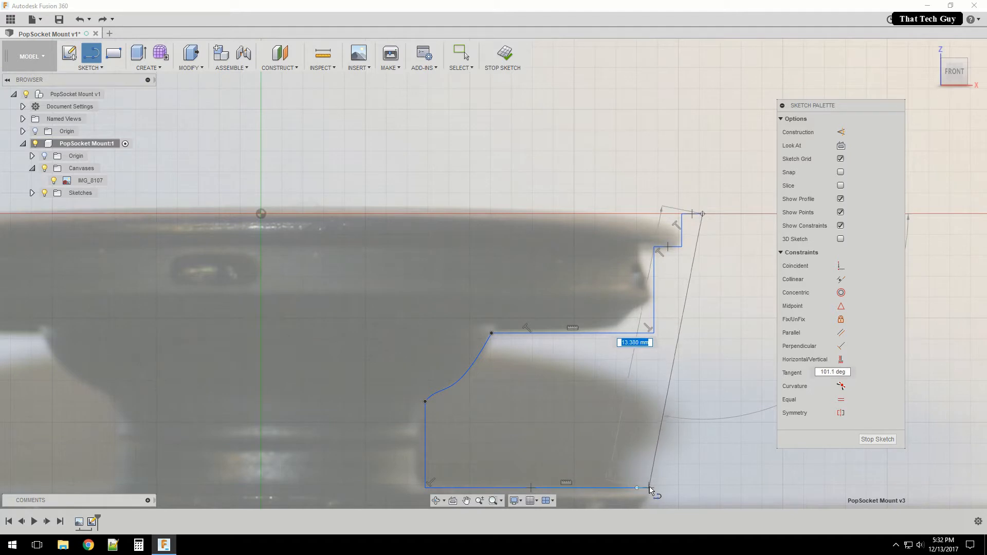
pyautogui.click(701, 490)
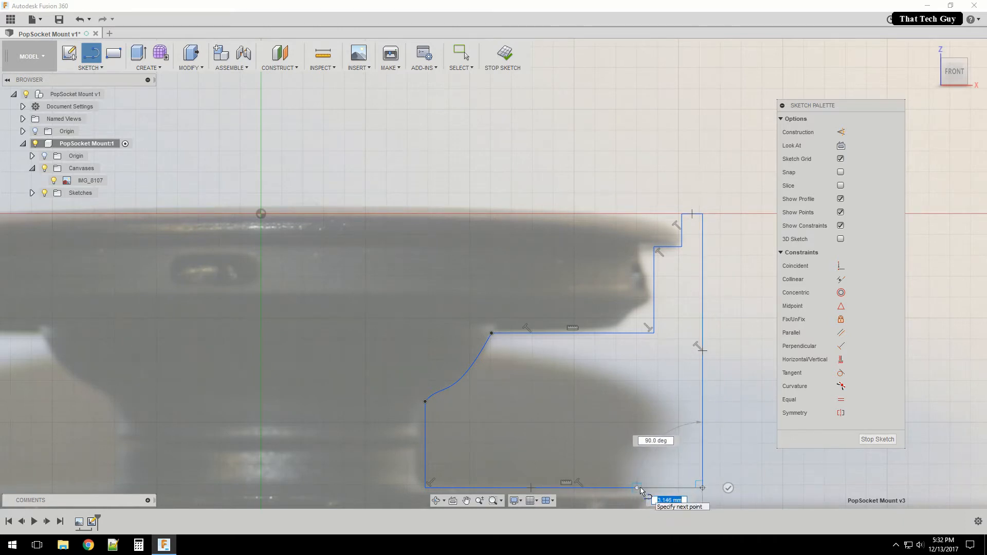
pyautogui.click(638, 488)
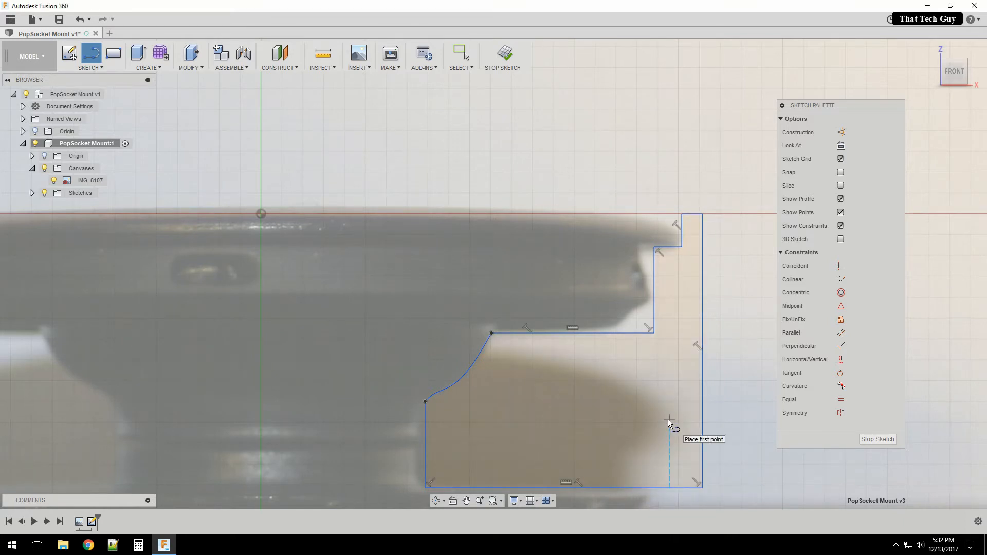
pyautogui.scroll(-2, 575, 354)
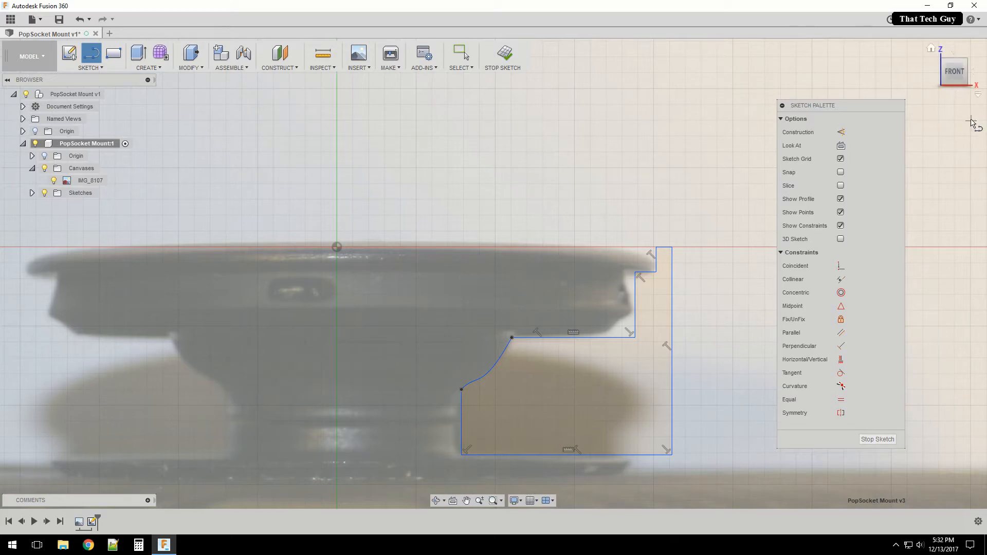
pyautogui.moveTo(956, 82); pyautogui.dragTo(956, 72)
pyautogui.click(504, 55)
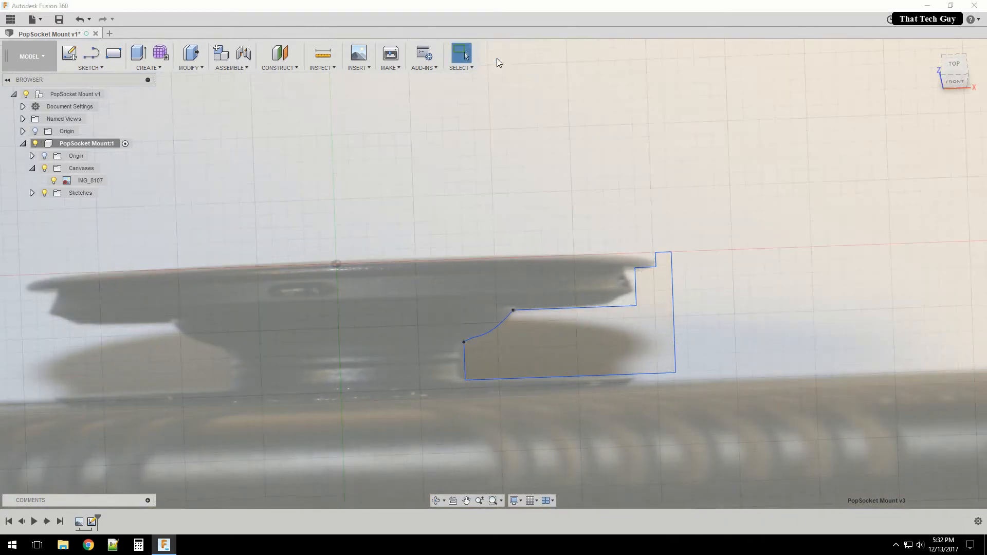
# Sketch a 14.6 mm diameter circle centred on the origin in a new sketch on the horizontal plane
pyautogui.click(952, 66)
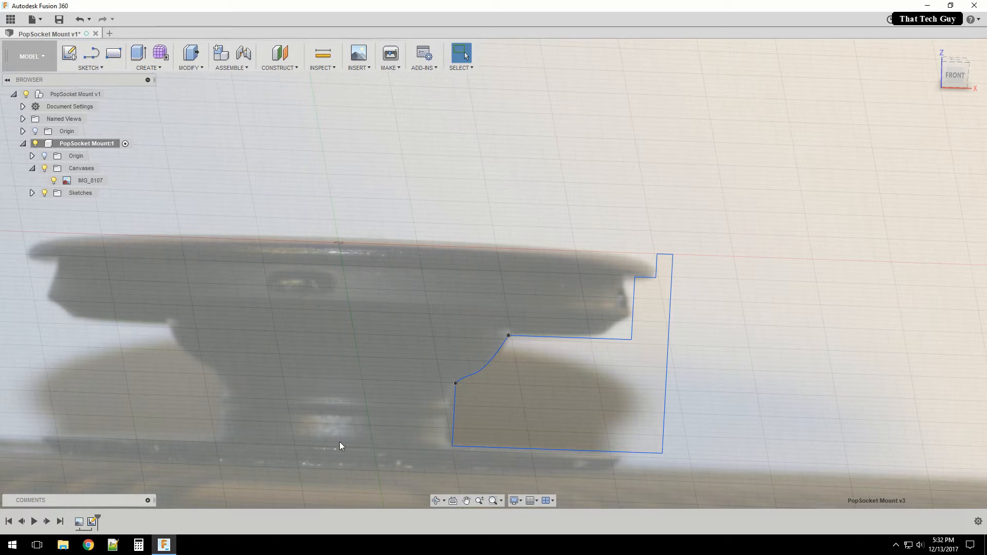
pyautogui.click(955, 66)
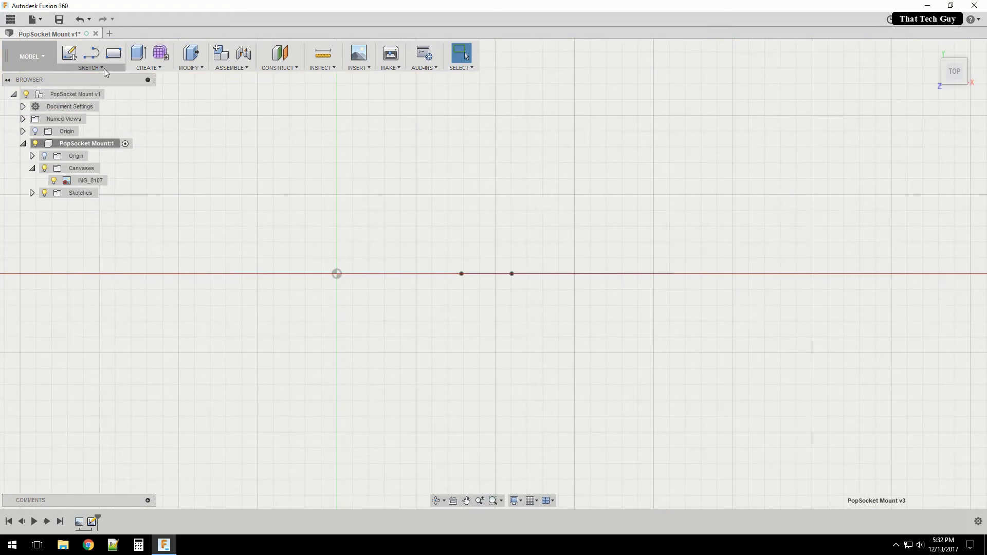
pyautogui.click(104, 69)
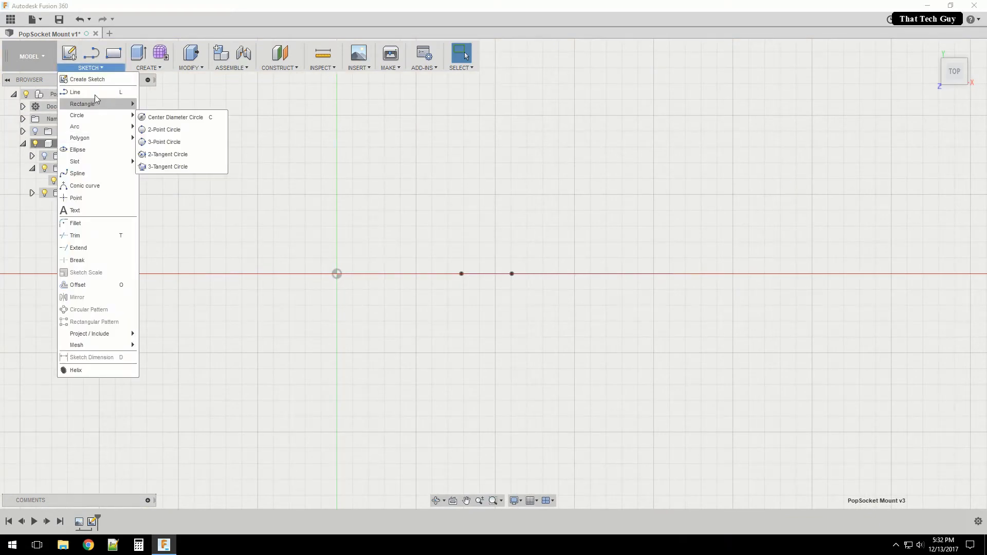
pyautogui.click(90, 80)
pyautogui.click(369, 248)
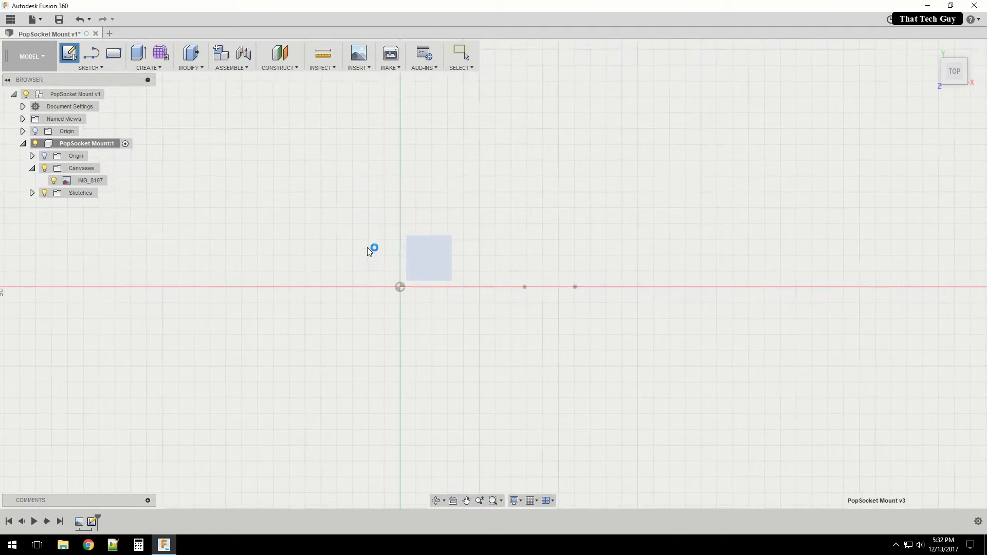
pyautogui.click(94, 69)
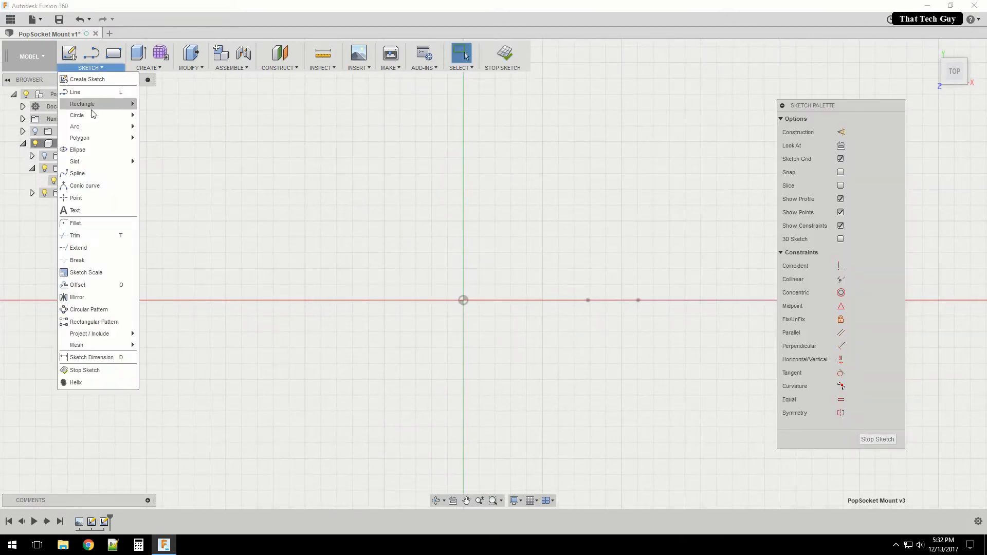
pyautogui.moveTo(91, 115)
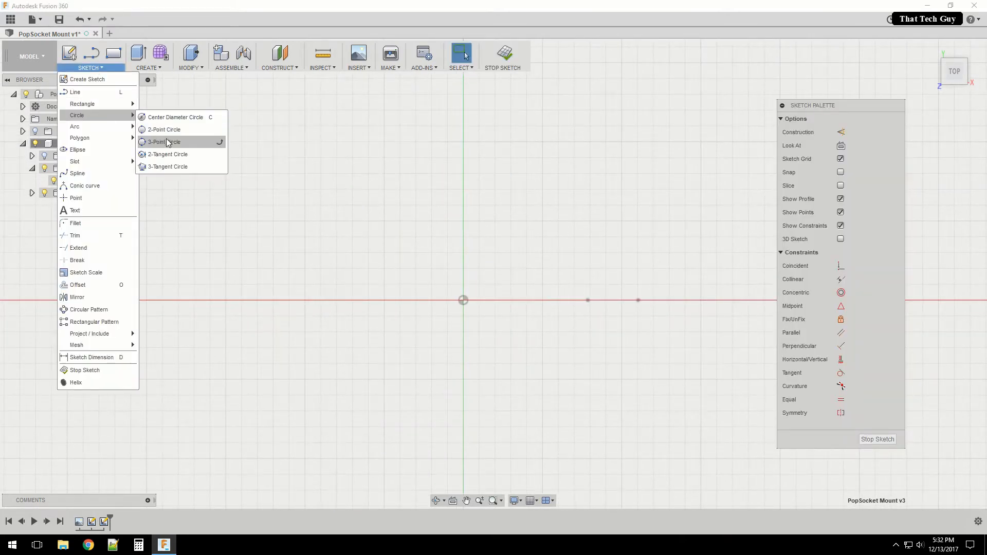
pyautogui.click(170, 118)
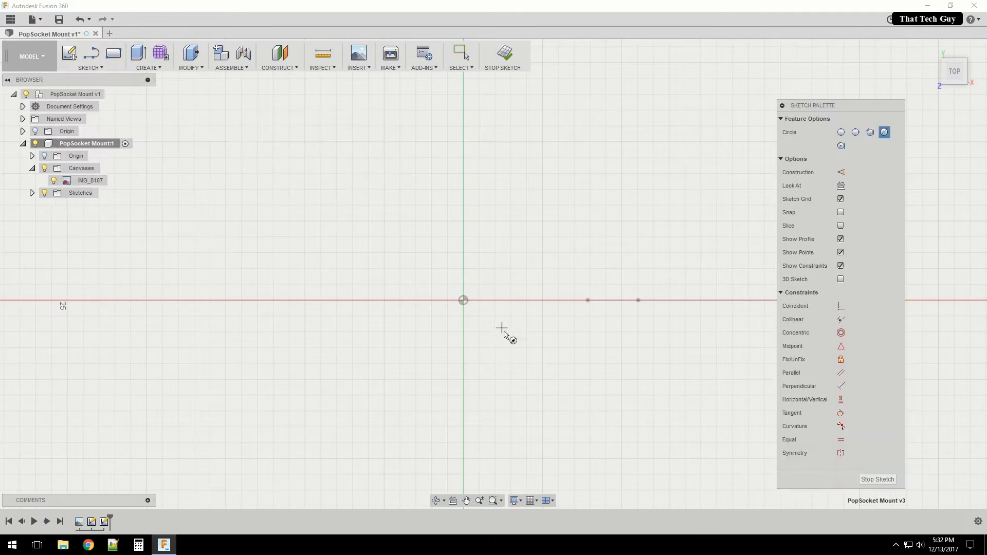
pyautogui.click(467, 303)
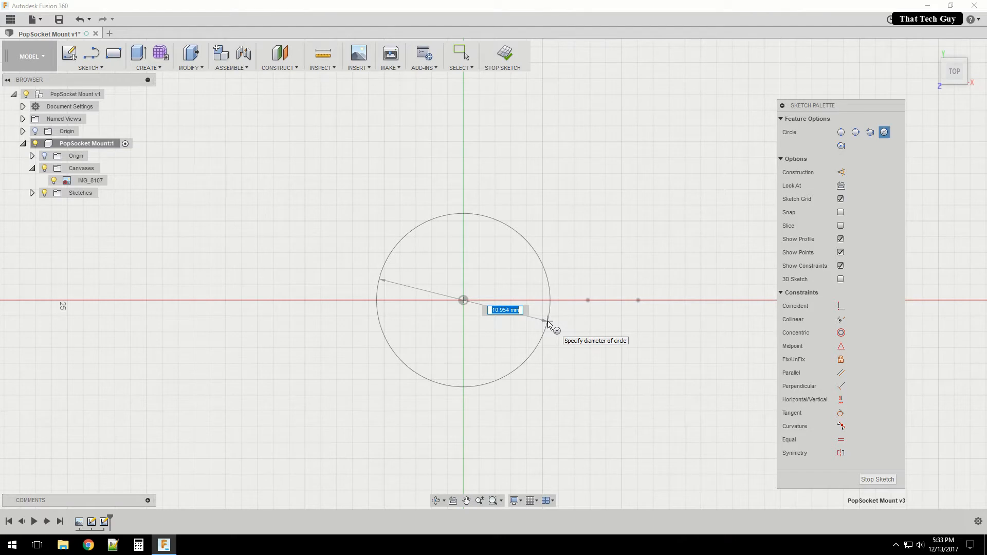
pyautogui.write('14.6')
pyautogui.press('Return')
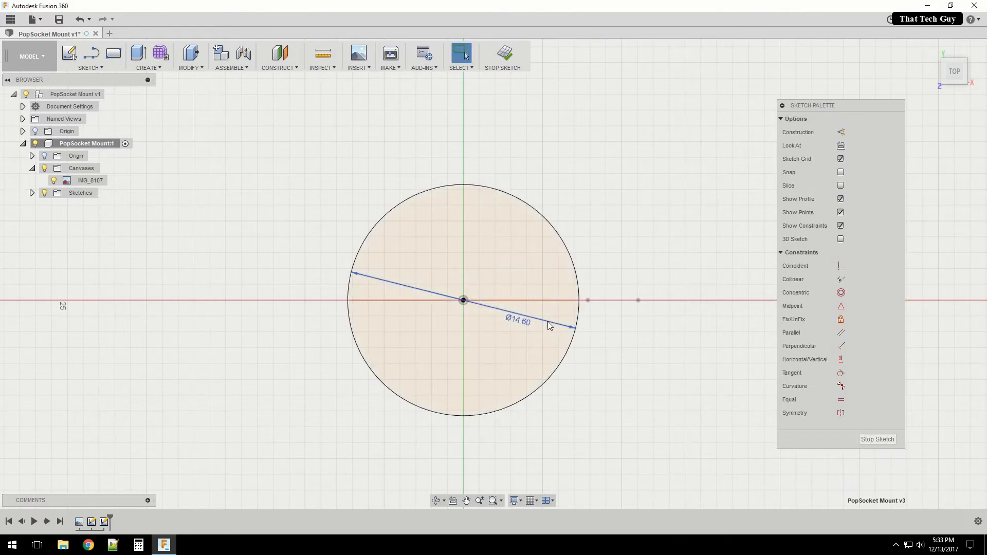
# Sweep the closed side profile along the circle as a new body
pyautogui.moveTo(954, 71)
pyautogui.mouseDown()
pyautogui.moveTo(957, 36)
pyautogui.moveTo(953, 73)
pyautogui.moveTo(953, 50)
pyautogui.mouseUp()
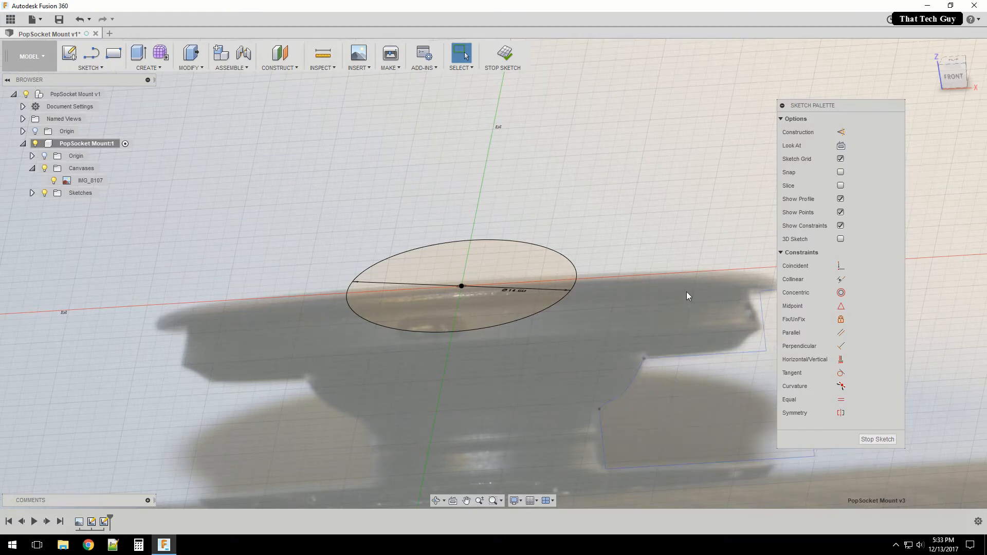
pyautogui.scroll(-3, 686, 288)
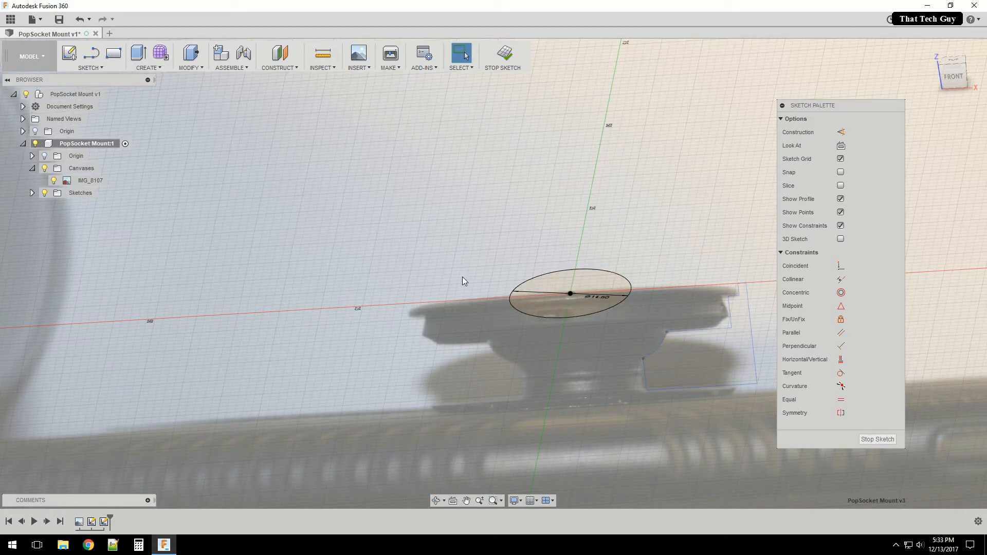
pyautogui.click(155, 68)
pyautogui.click(149, 118)
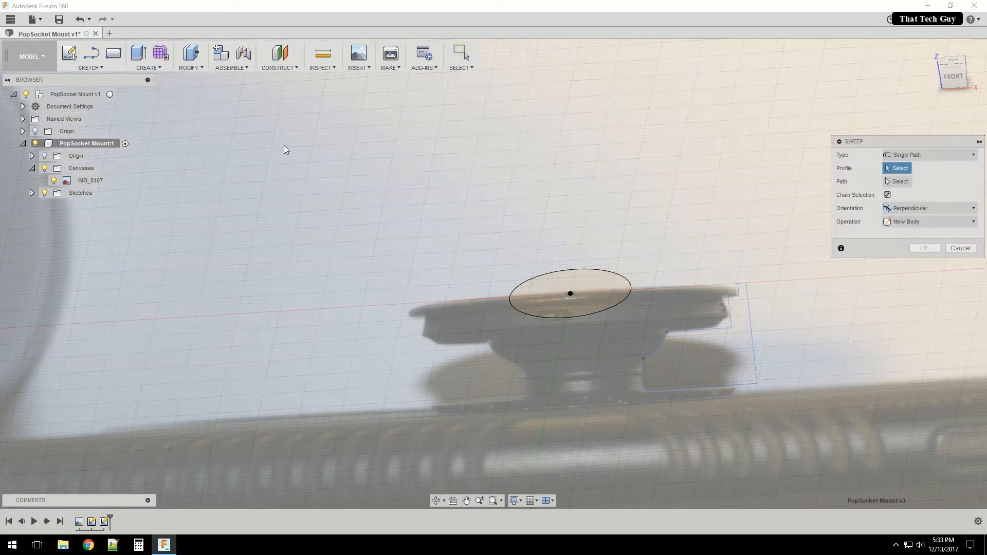
pyautogui.click(714, 356)
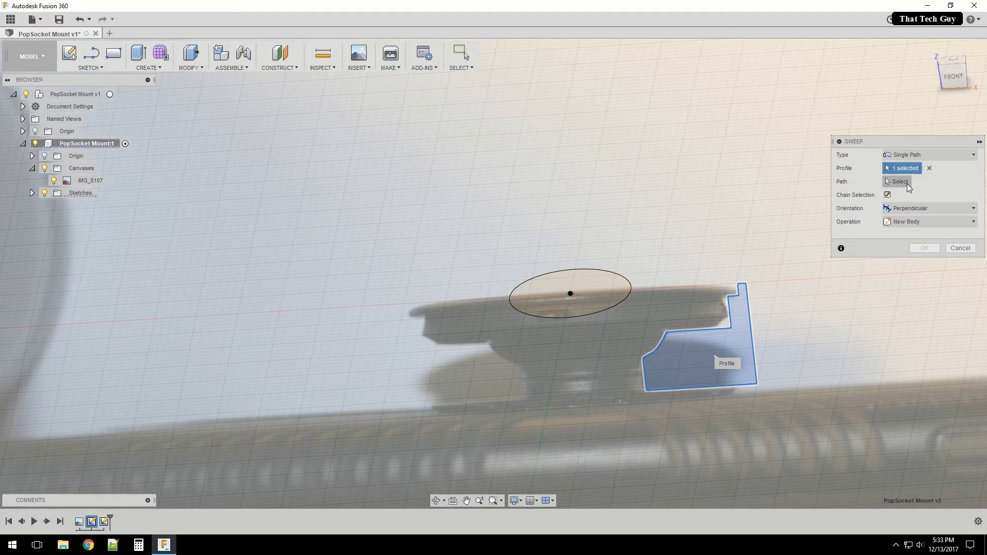
pyautogui.click(630, 291)
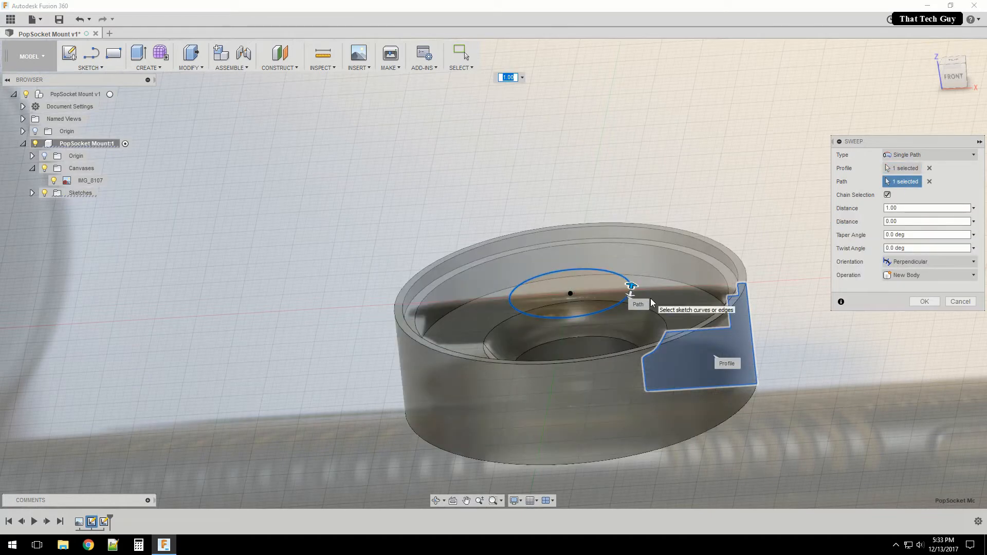
pyautogui.click(925, 302)
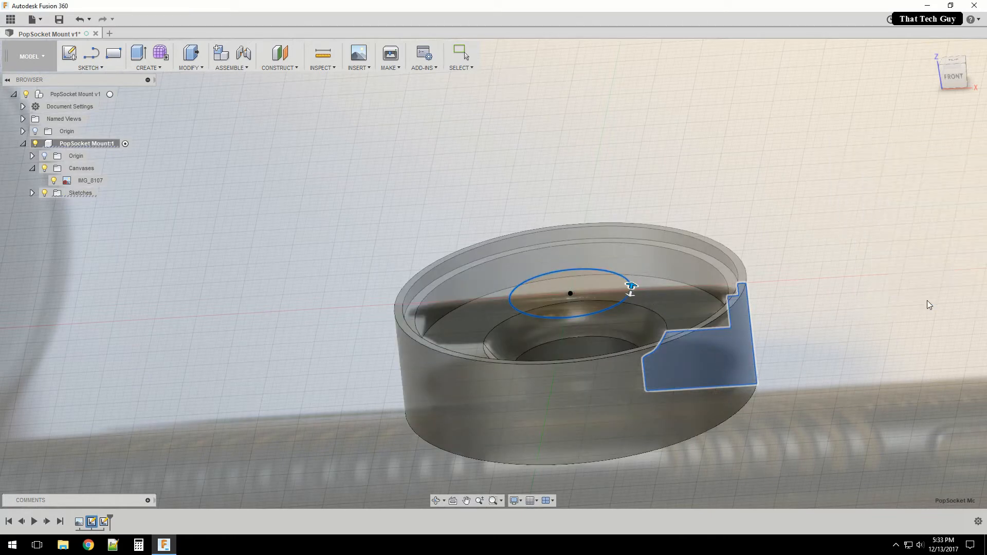
# Start a new sketch on the mount's recessed flat ring face, viewed from above
pyautogui.moveTo(945, 78)
pyautogui.mouseDown()
pyautogui.moveTo(953, 58)
pyautogui.moveTo(974, 85)
pyautogui.moveTo(972, 70)
pyautogui.moveTo(975, 91)
pyautogui.moveTo(973, 73)
pyautogui.mouseUp()
pyautogui.moveTo(572, 246)
pyautogui.keyDown('shift'); pyautogui.mouseDown(button='middle')
pyautogui.moveTo(589, 286)
pyautogui.moveTo(624, 289)
pyautogui.moveTo(574, 293)
pyautogui.mouseUp(button='middle'); pyautogui.keyUp('shift')
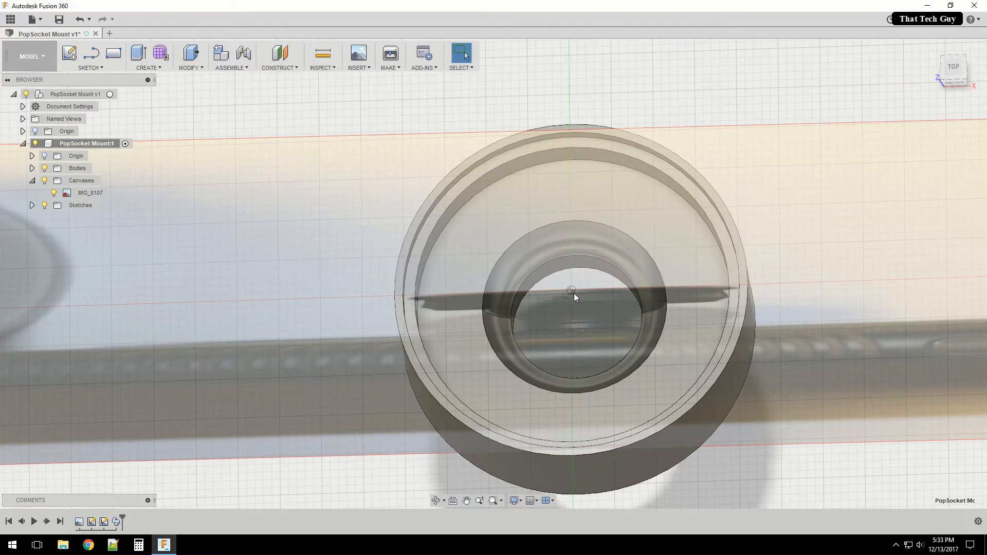
pyautogui.click(951, 68)
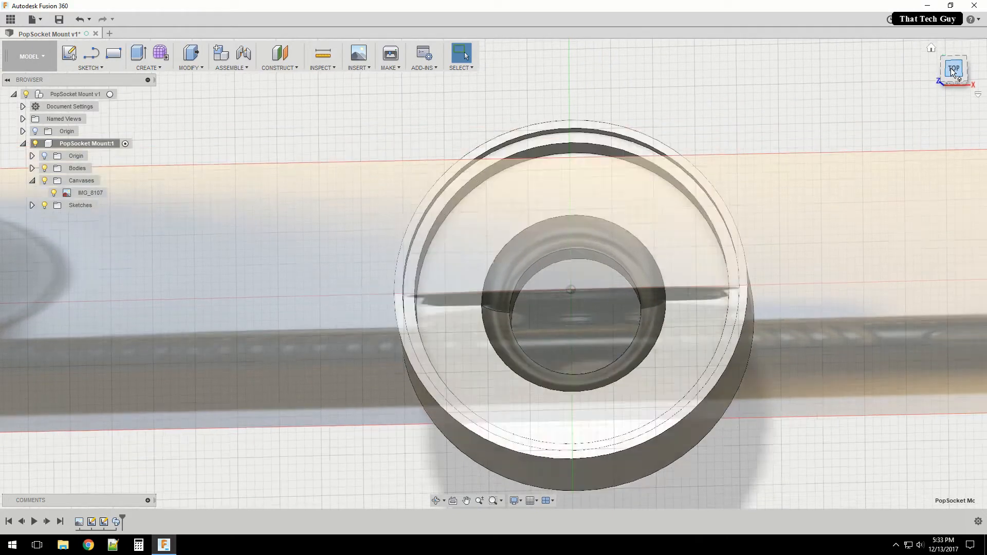
pyautogui.scroll(2, 699, 206)
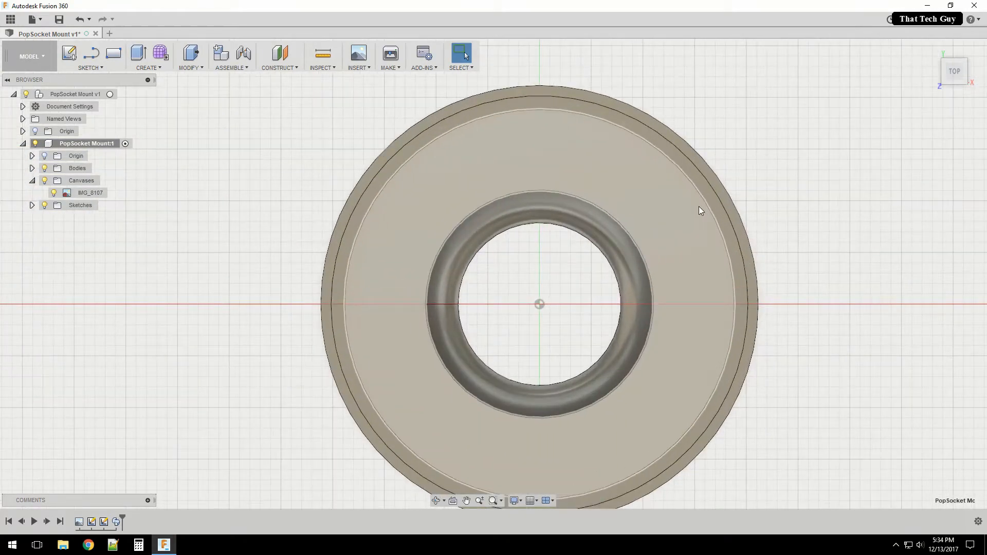
pyautogui.scroll(-3, 699, 206)
pyautogui.moveTo(821, 232); pyautogui.dragTo(707, 234, button='middle')
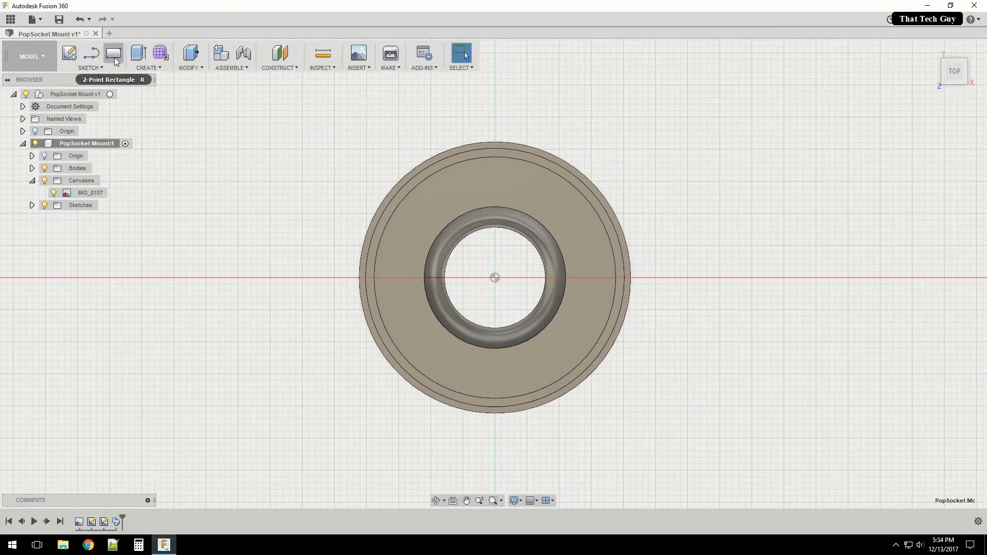
pyautogui.click(90, 67)
pyautogui.click(88, 79)
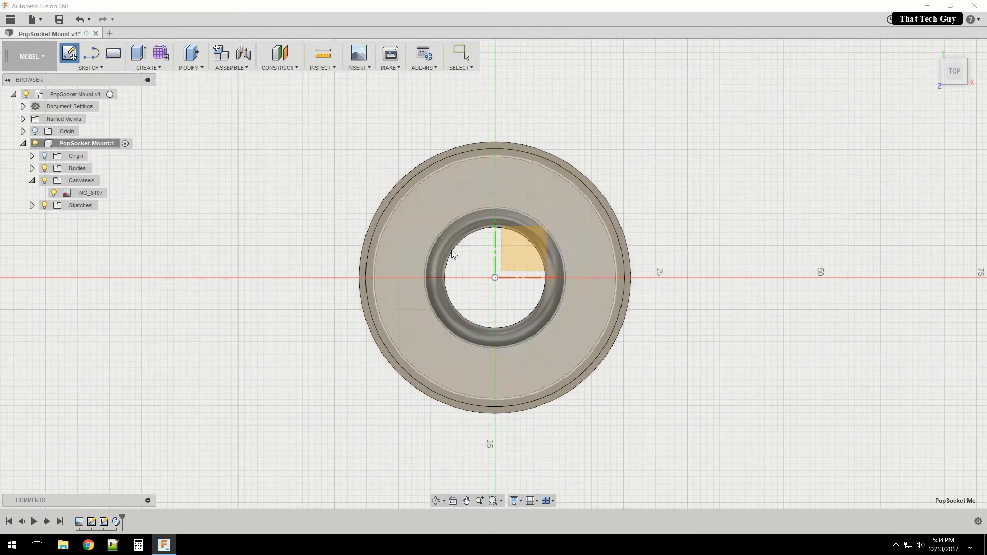
pyautogui.click(427, 199)
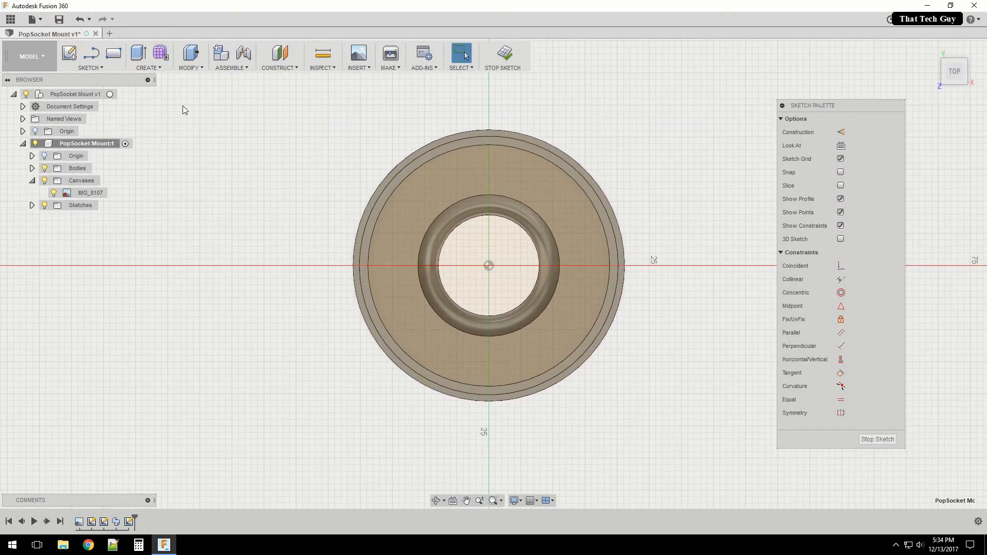
# Draw a line about 30 mm long from the origin up and to the left at 60° to the horizontal axis
pyautogui.click(91, 53)
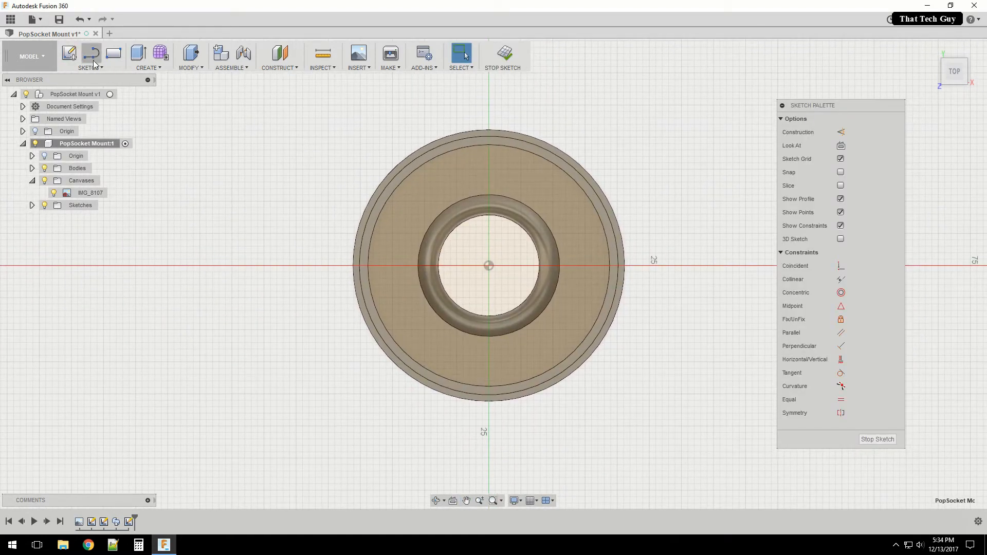
pyautogui.click(488, 265)
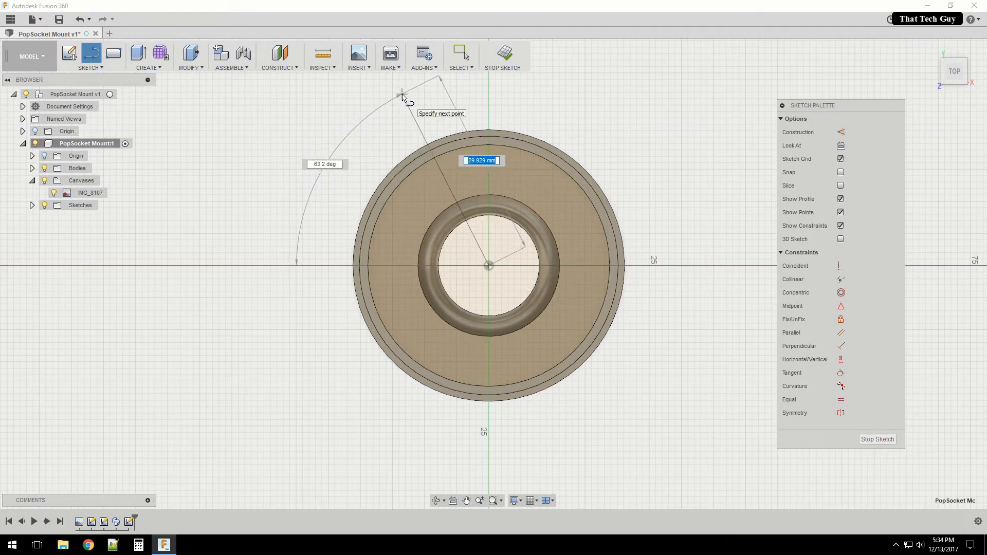
pyautogui.press('Tab')
pyautogui.press('Return')
pyautogui.press('Escape')
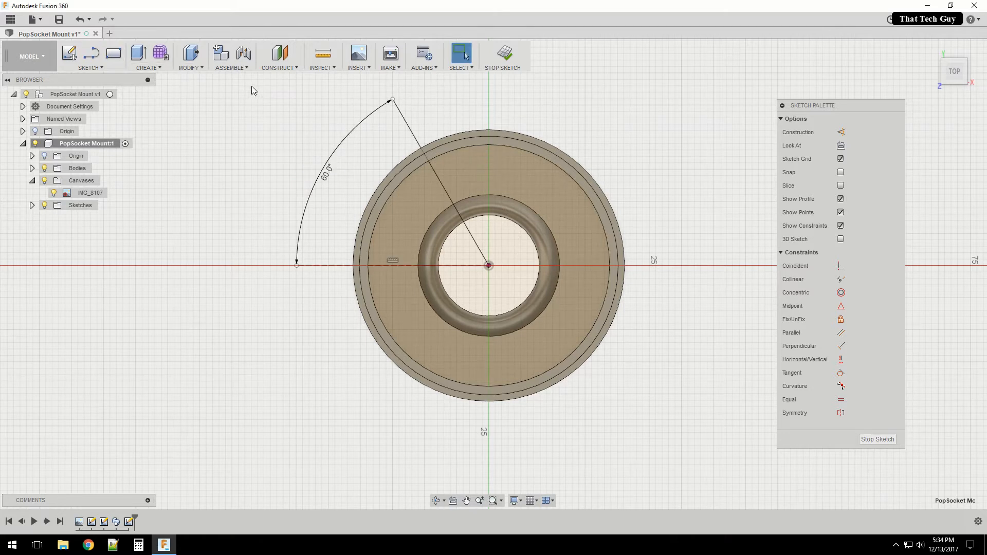
# Draw a vertical line up from the hole's left edge on the horizontal axis, and trim off its portion above the angled line
pyautogui.click(92, 53)
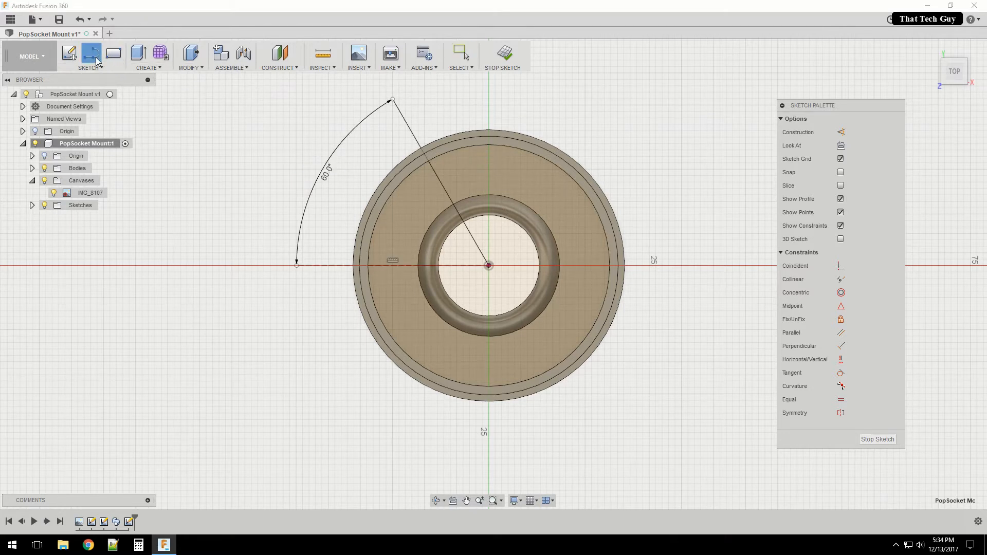
pyautogui.click(440, 267)
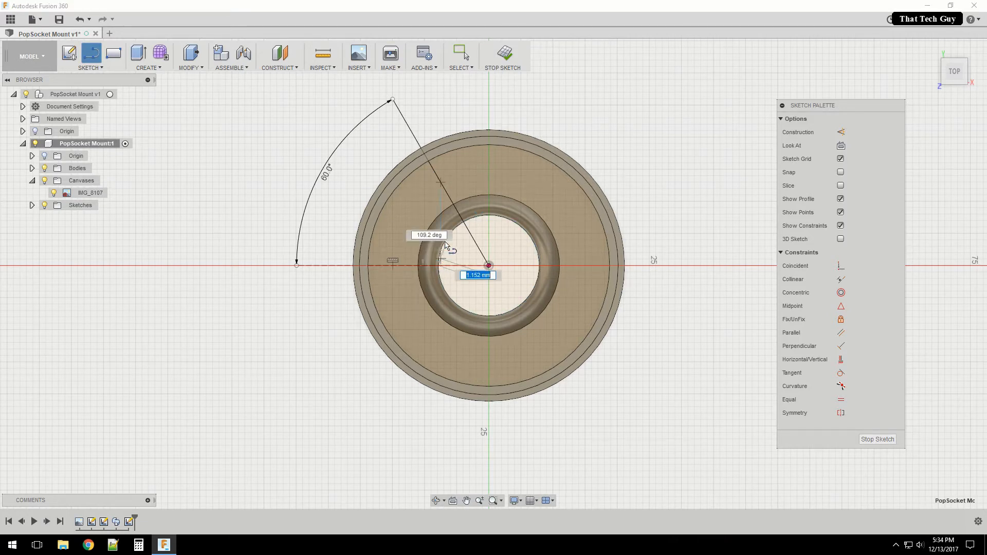
pyautogui.click(438, 98)
pyautogui.press('Escape')
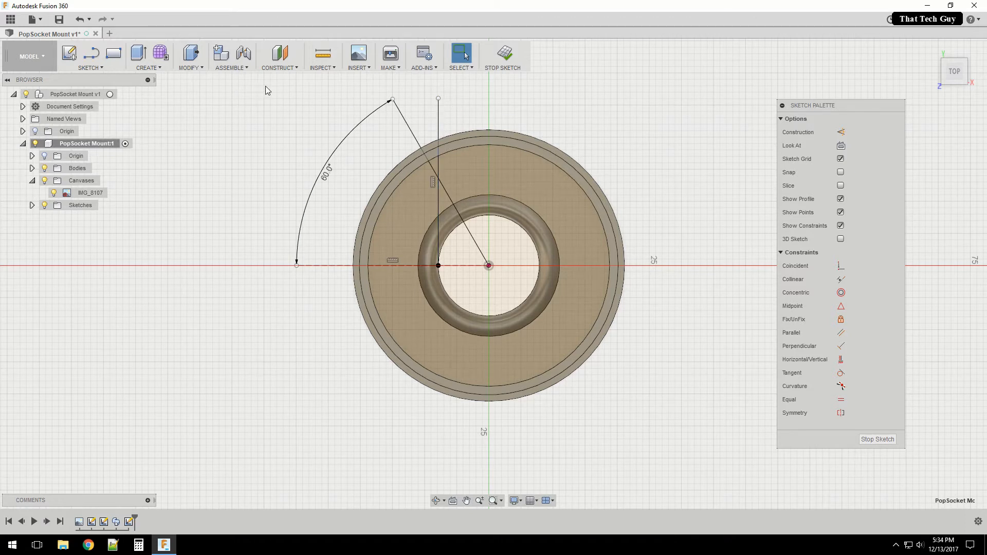
pyautogui.press('t')
pyautogui.click(437, 129)
pyautogui.click(440, 167)
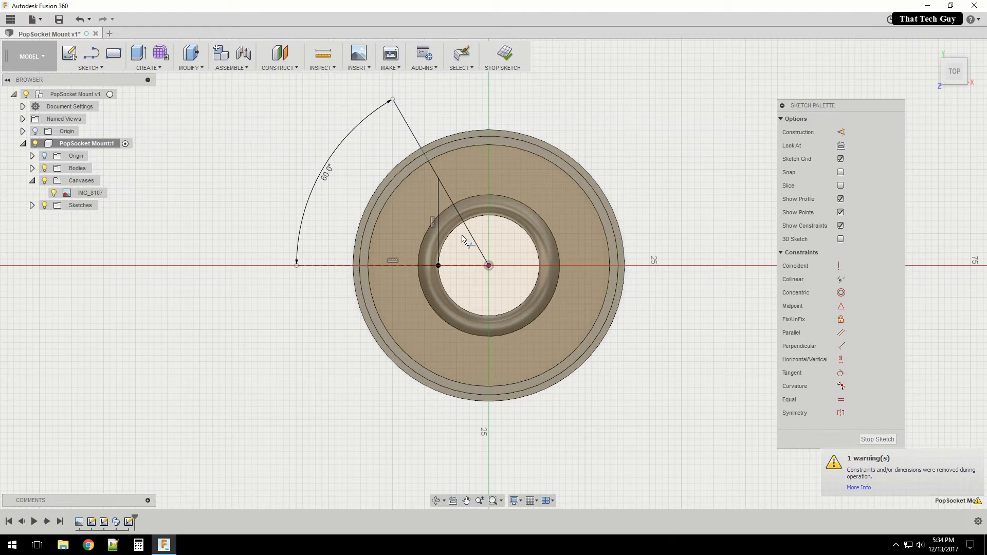
pyautogui.press('Escape')
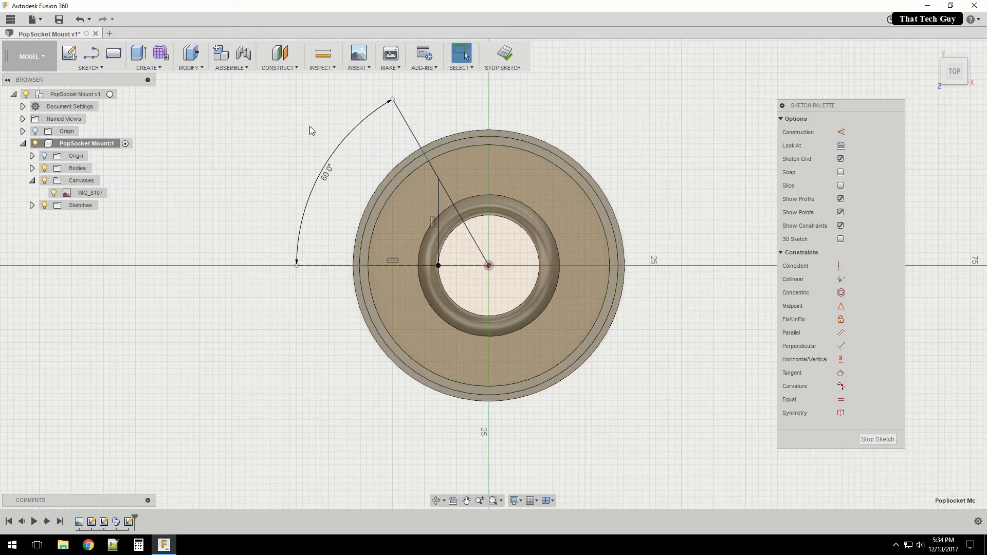
pyautogui.click(154, 68)
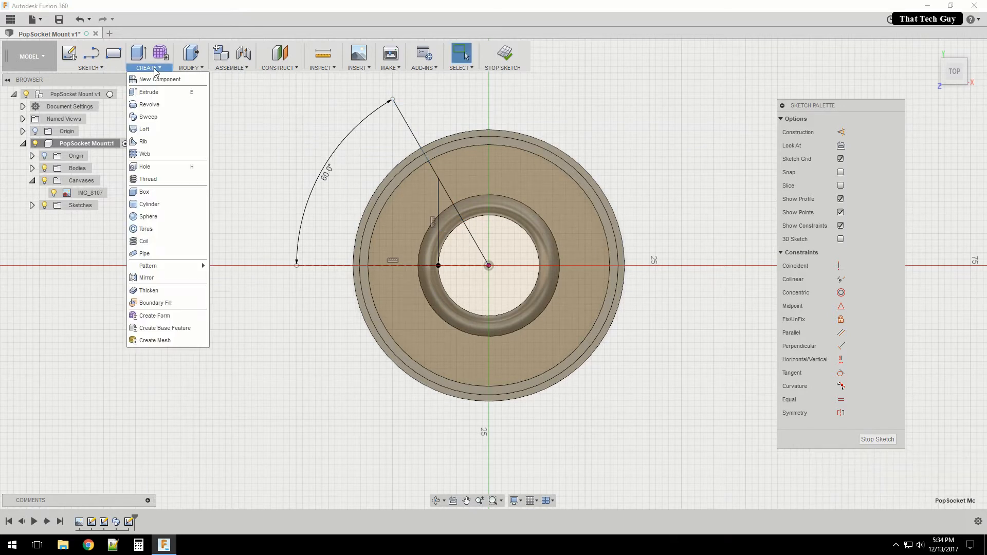
pyautogui.click(91, 68)
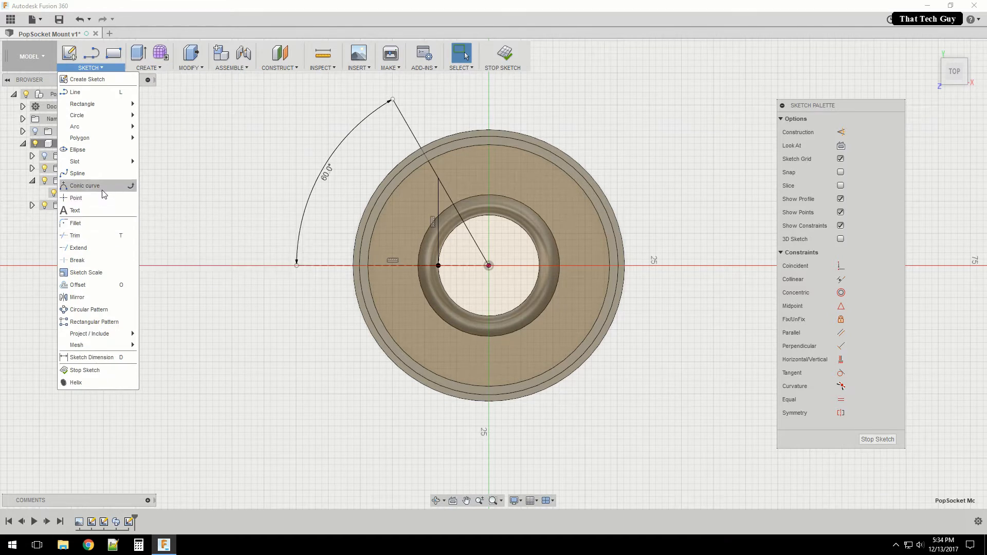
pyautogui.click(95, 297)
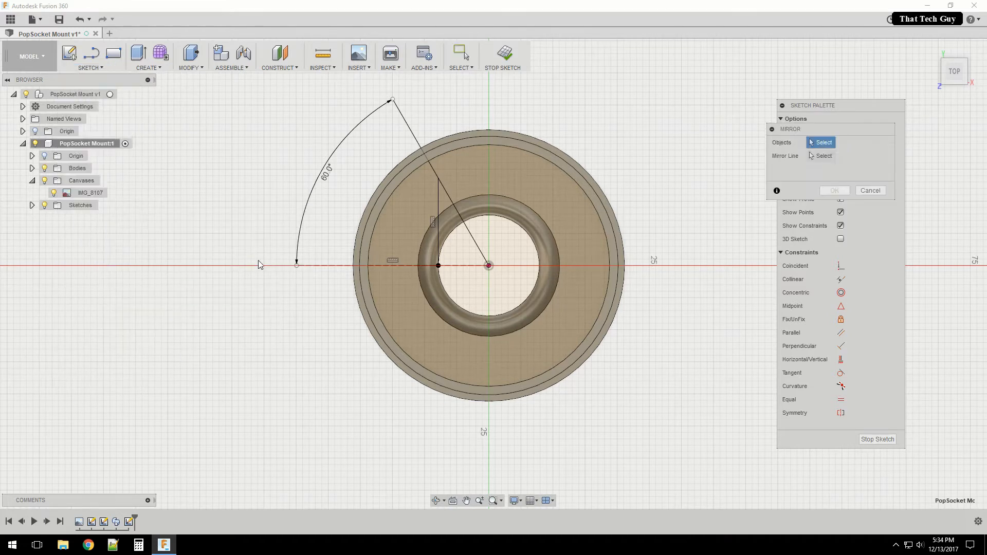
pyautogui.press('Escape')
# Draw a vertical line from the origin up past the ring's outer edge and convert it to a construction line
pyautogui.press('l')
pyautogui.click(489, 266)
pyautogui.click(488, 104)
pyautogui.press('Escape')
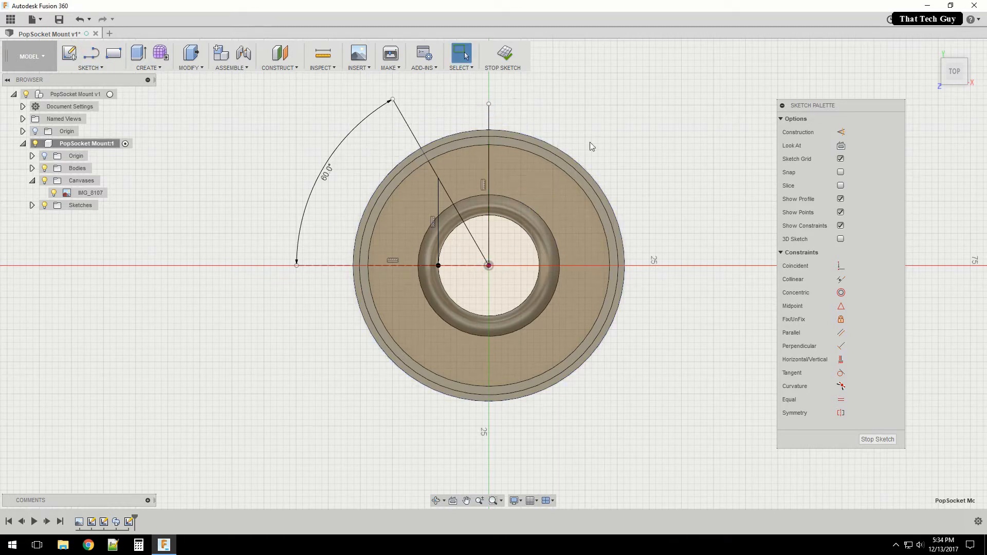
pyautogui.click(489, 118)
pyautogui.click(841, 132)
pyautogui.click(653, 92)
# Mirror the 60° angled line and the vertical line at the hole's edge across the vertical construction line
pyautogui.click(150, 69)
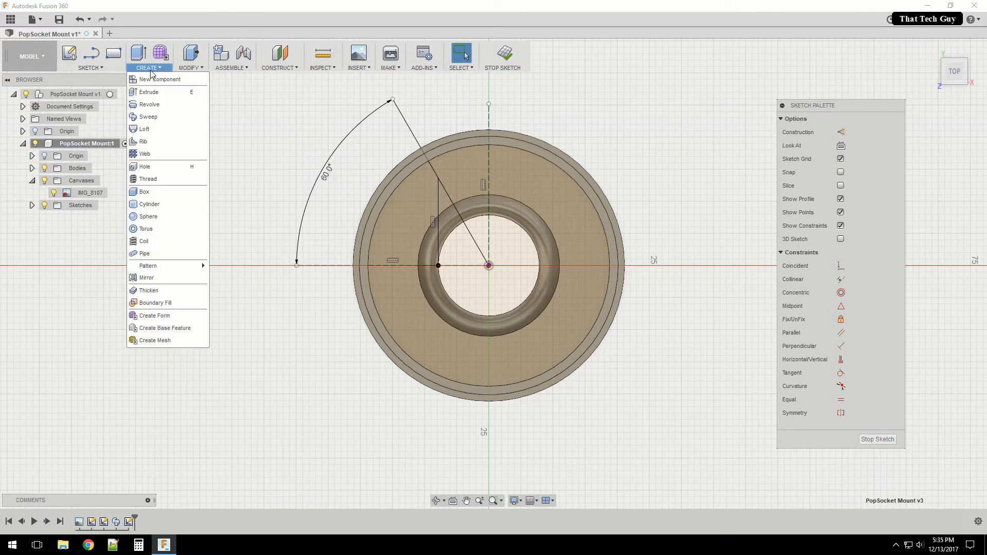
pyautogui.click(97, 69)
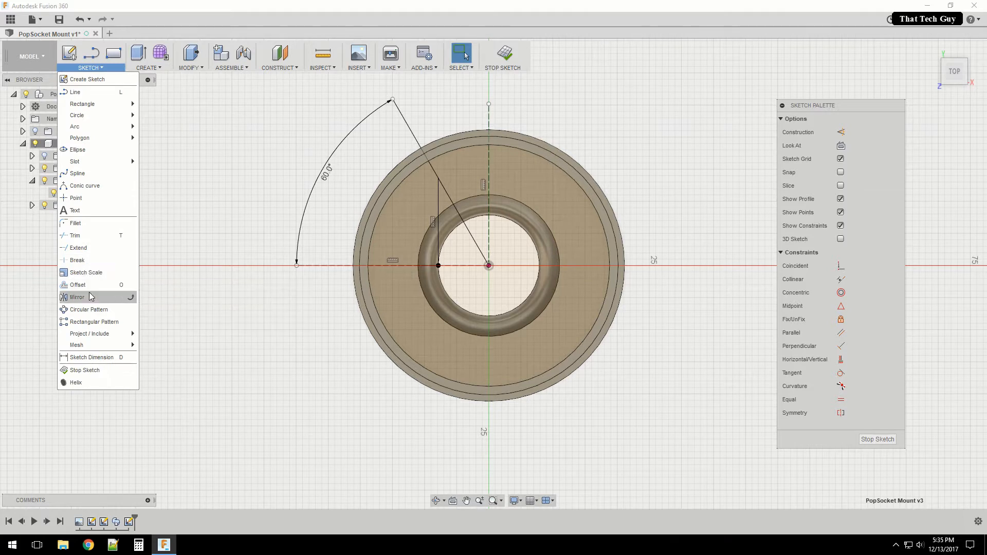
pyautogui.click(82, 297)
pyautogui.click(470, 235)
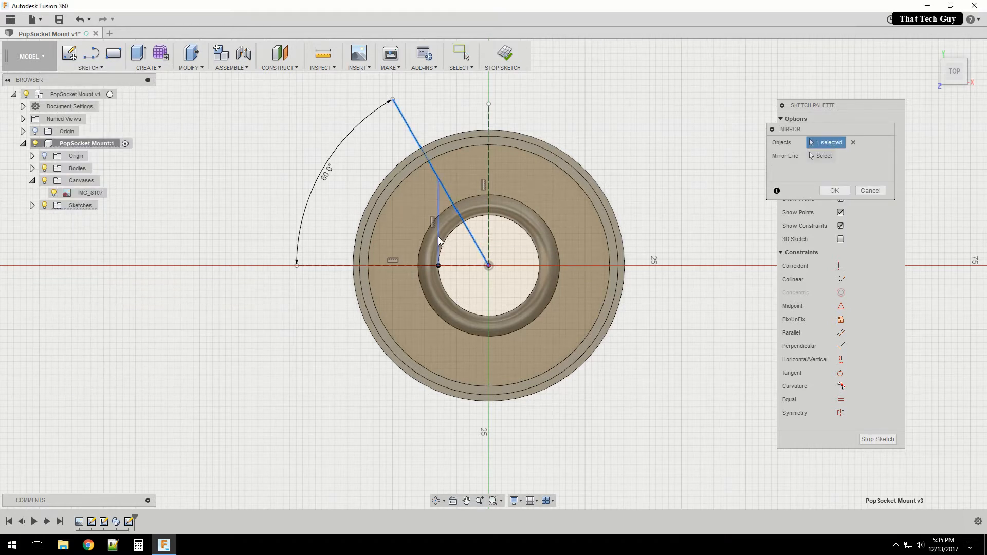
pyautogui.click(440, 240)
pyautogui.click(818, 155)
pyautogui.click(489, 235)
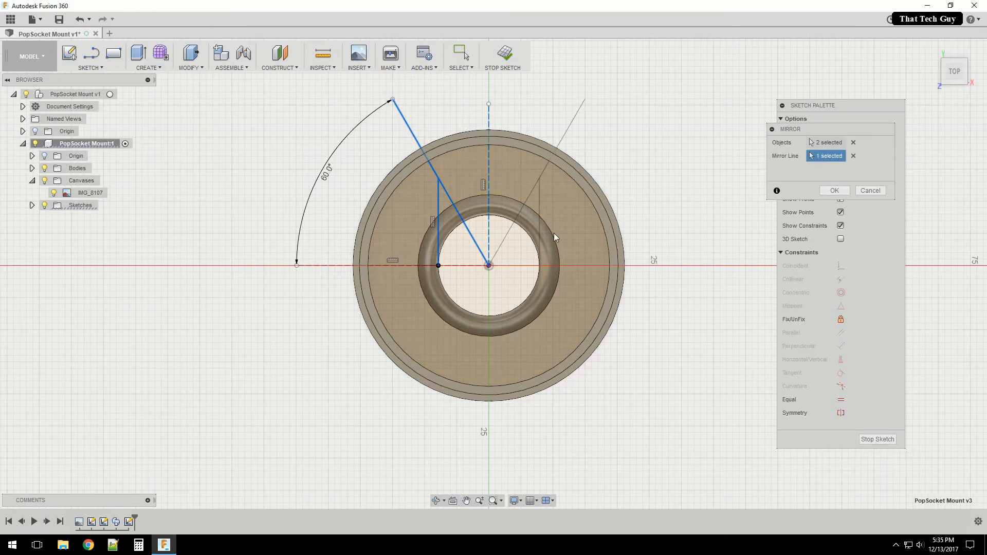
pyautogui.click(835, 191)
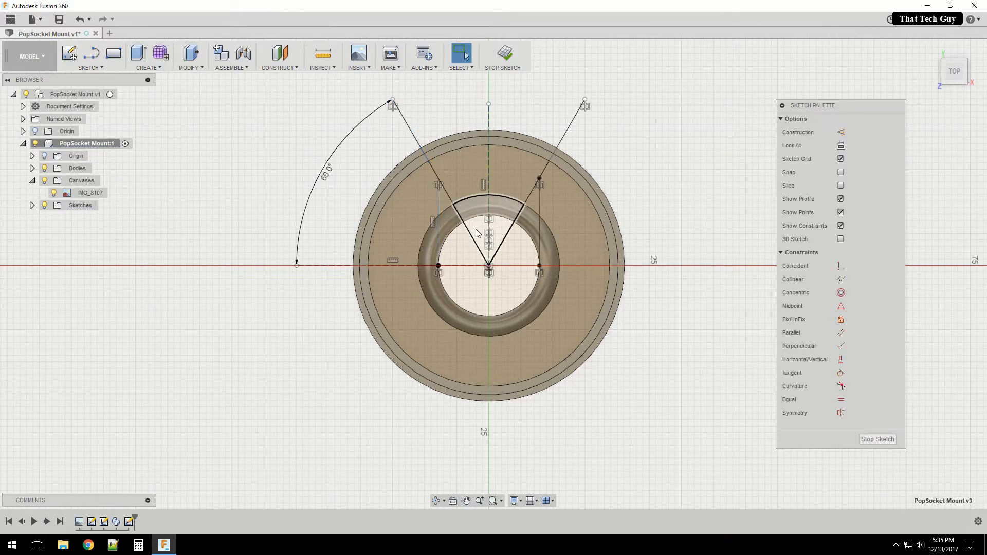
# Close the slot outline with horizontal lines joining the lower ends of the vertical lines and the outer ends of the angled lines
pyautogui.click(91, 52)
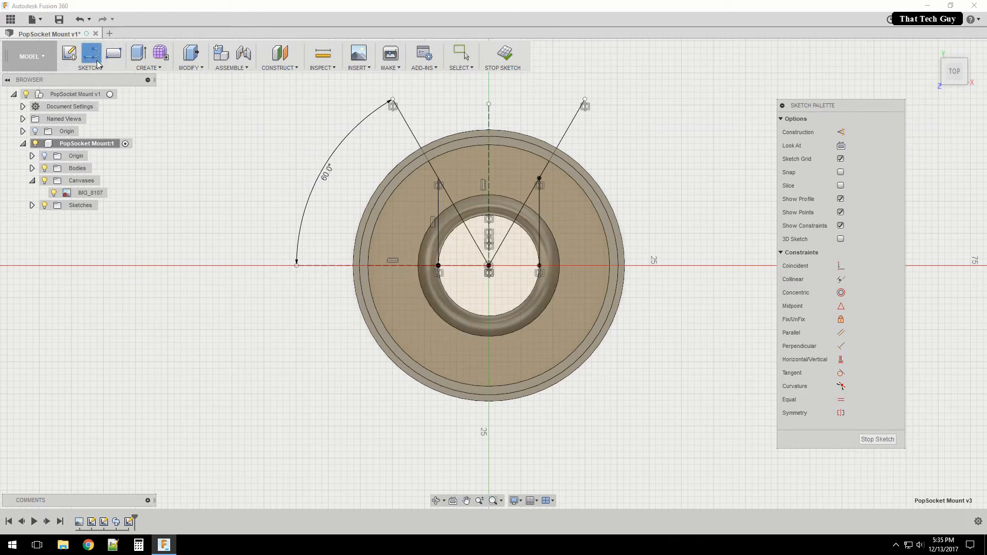
pyautogui.click(439, 265)
pyautogui.click(540, 265)
pyautogui.click(392, 100)
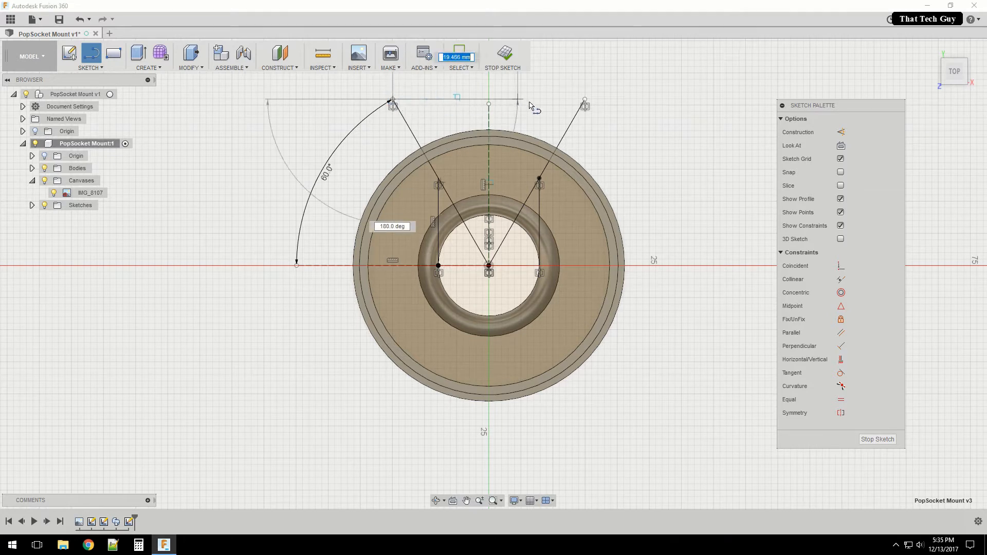
pyautogui.click(584, 100)
pyautogui.click(439, 266)
pyautogui.click(539, 265)
pyautogui.press('Escape')
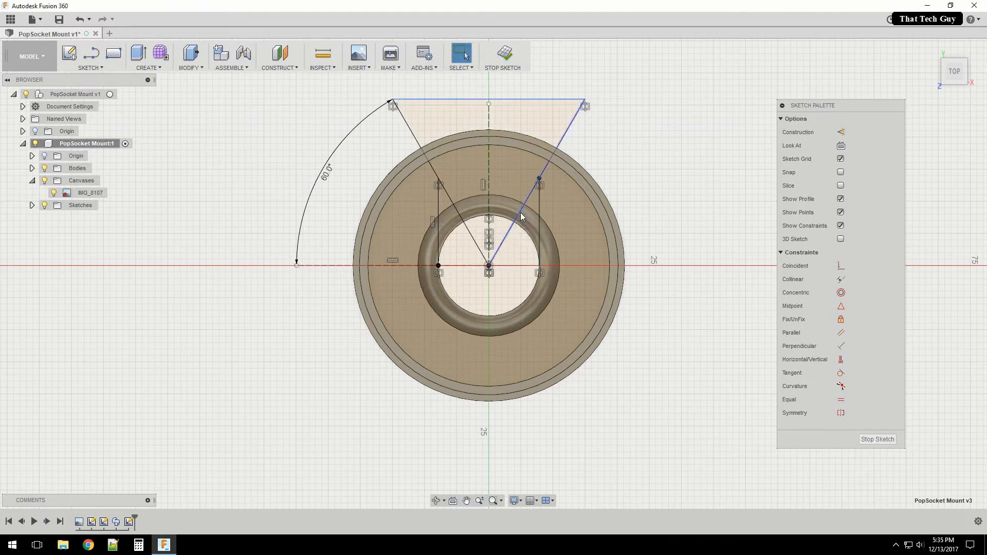
# Cut the seven profiles within the slot outline out of the ring with a symmetric 18 mm Extrude
pyautogui.click(514, 240)
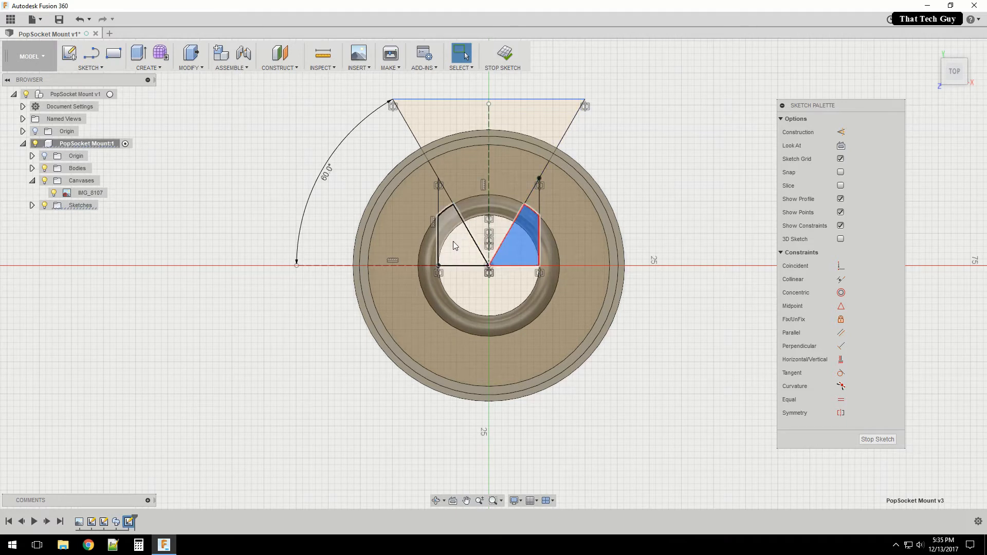
pyautogui.click(452, 226)
pyautogui.click(446, 198)
pyautogui.click(533, 204)
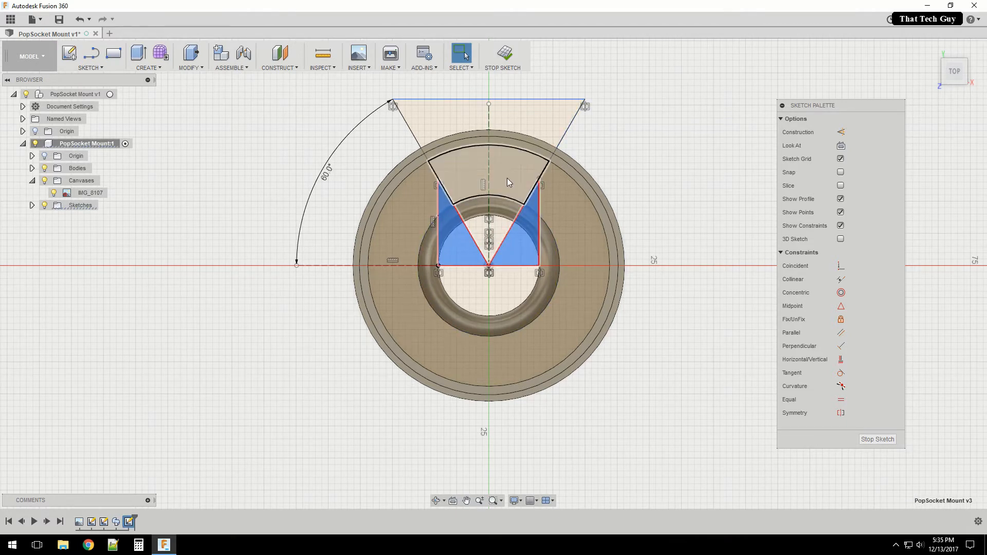
pyautogui.click(507, 178)
pyautogui.click(495, 224)
pyautogui.click(521, 128)
pyautogui.click(515, 176)
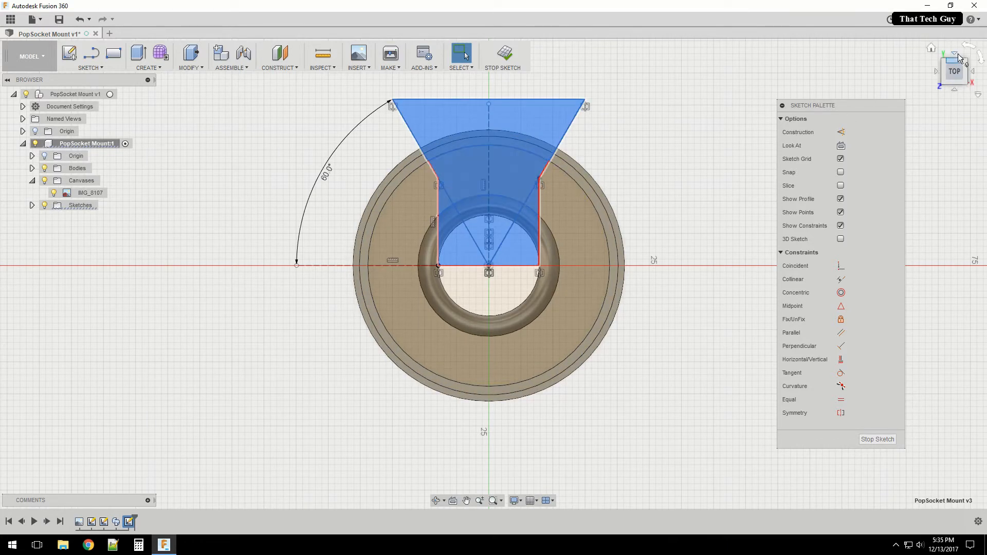
pyautogui.moveTo(966, 76); pyautogui.dragTo(877, 83)
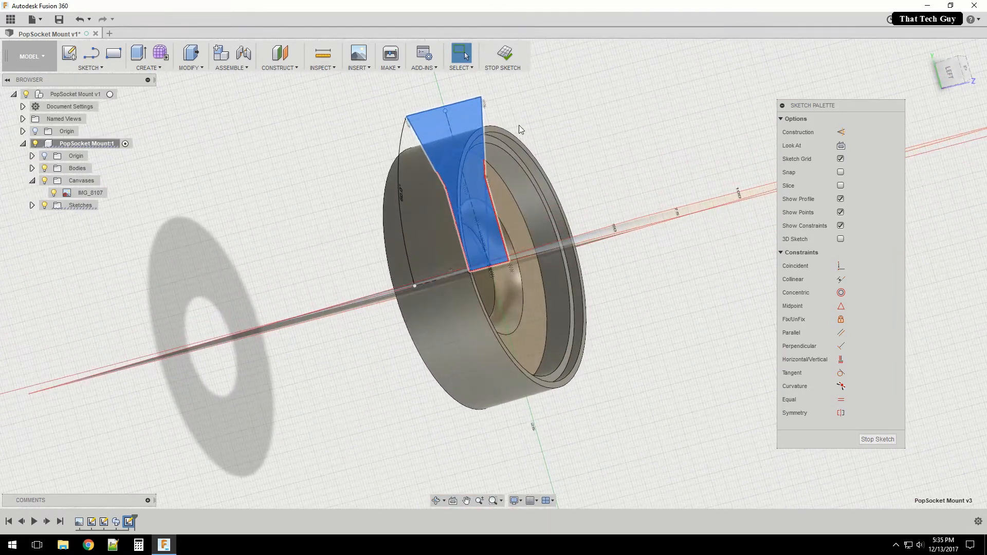
pyautogui.rightClick(436, 125)
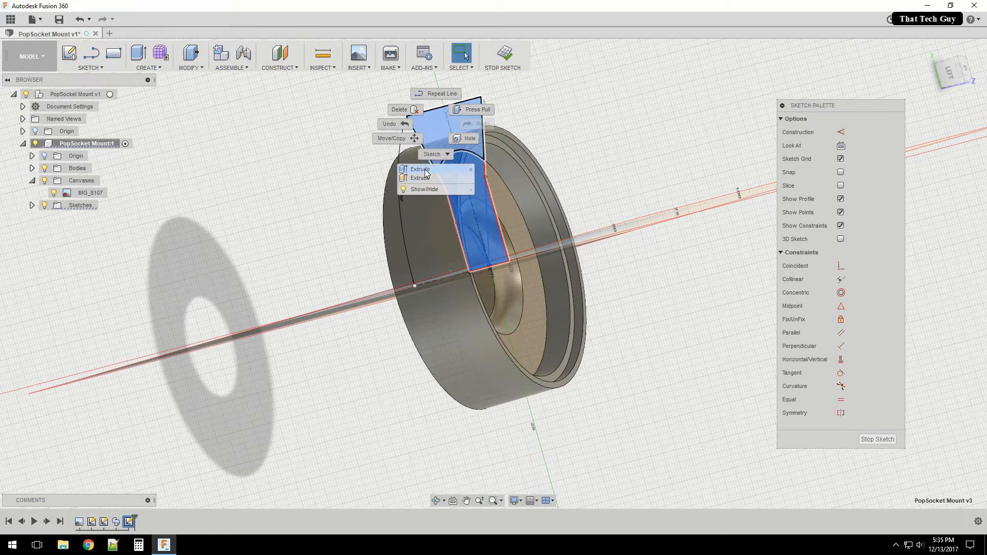
pyautogui.click(425, 173)
pyautogui.moveTo(468, 137); pyautogui.dragTo(681, 175)
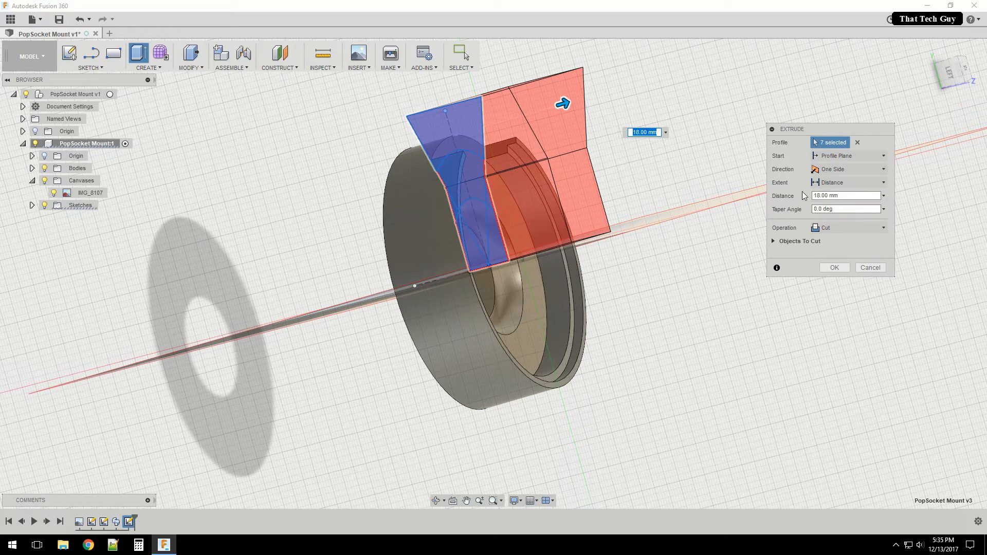
pyautogui.click(841, 174)
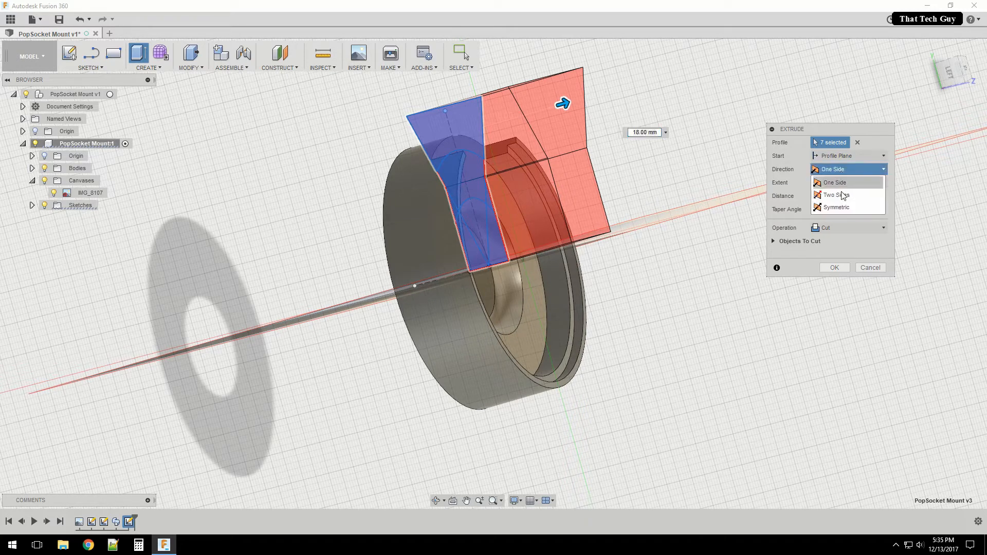
pyautogui.click(836, 207)
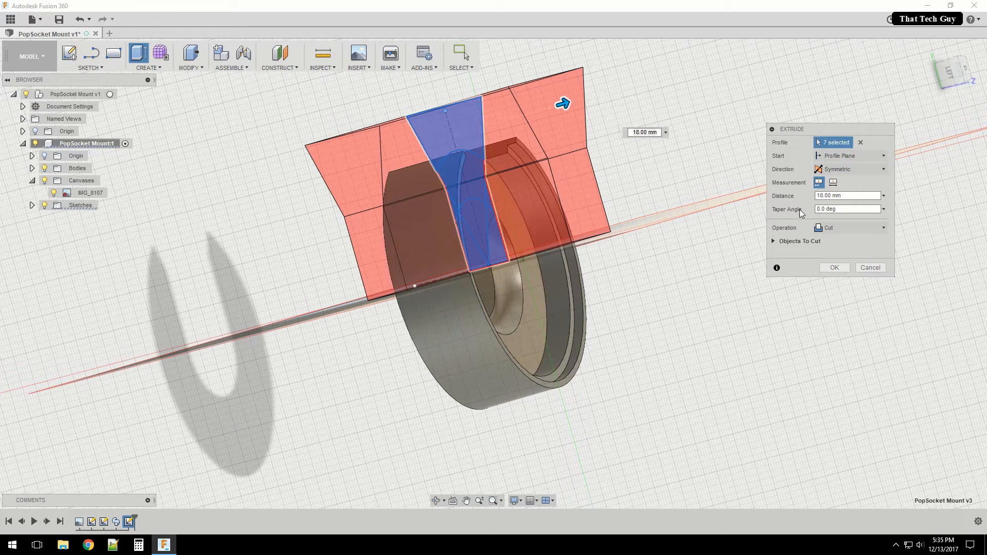
pyautogui.click(835, 268)
# Inspect the slotted ring from several angles and hide the mount component's canvases
pyautogui.moveTo(957, 75)
pyautogui.mouseDown()
pyautogui.moveTo(917, 120)
pyautogui.moveTo(887, 116)
pyautogui.moveTo(923, 59)
pyautogui.moveTo(901, 93)
pyautogui.mouseUp()
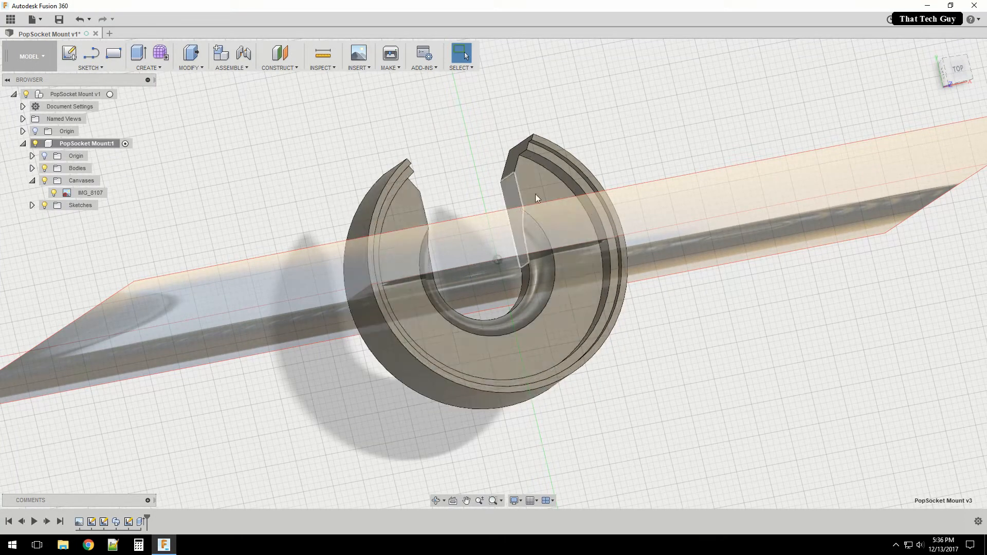
pyautogui.moveTo(947, 78)
pyautogui.mouseDown()
pyautogui.moveTo(976, 92)
pyautogui.moveTo(957, 83)
pyautogui.moveTo(956, 66)
pyautogui.moveTo(969, 75)
pyautogui.moveTo(961, 82)
pyautogui.moveTo(959, 71)
pyautogui.mouseUp()
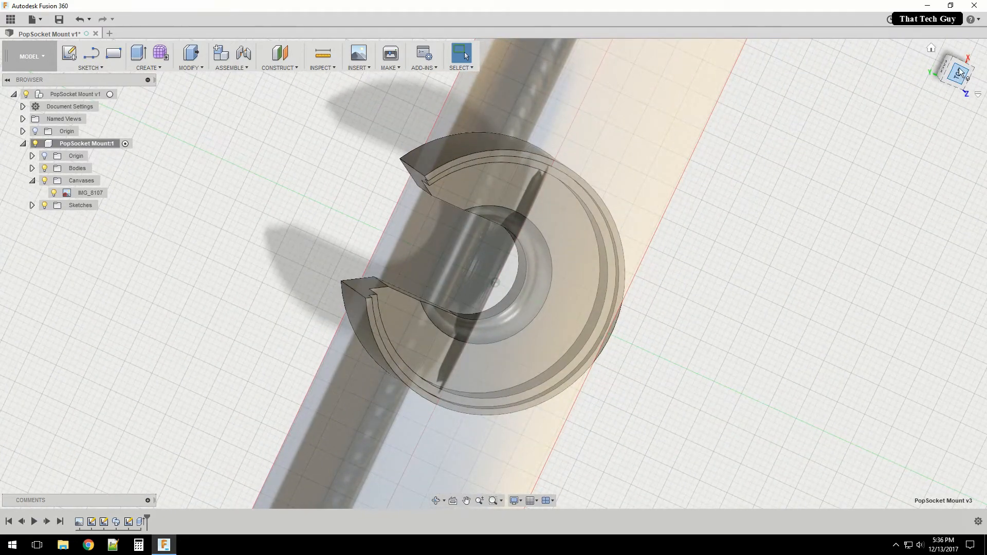
pyautogui.click(960, 74)
pyautogui.click(983, 62)
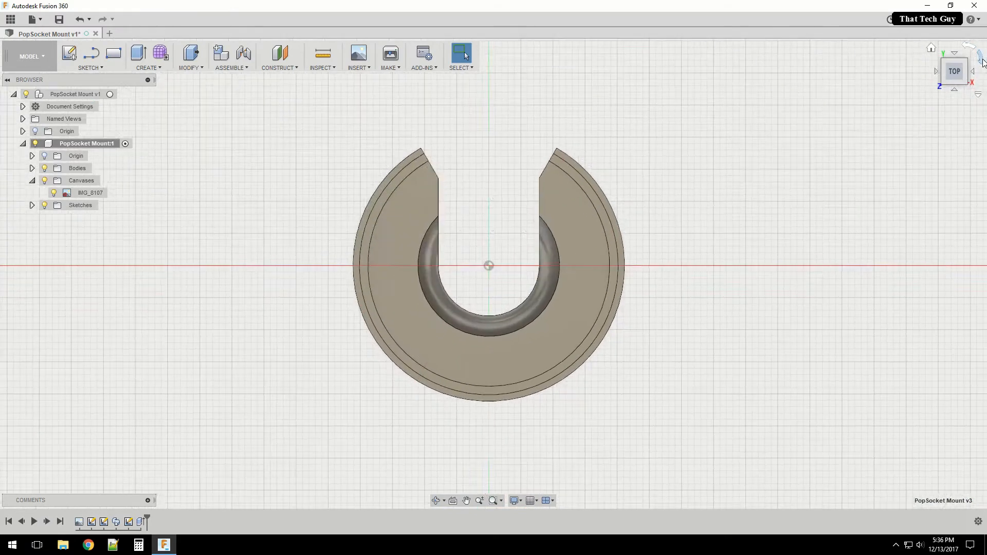
pyautogui.moveTo(957, 75); pyautogui.dragTo(986, 90)
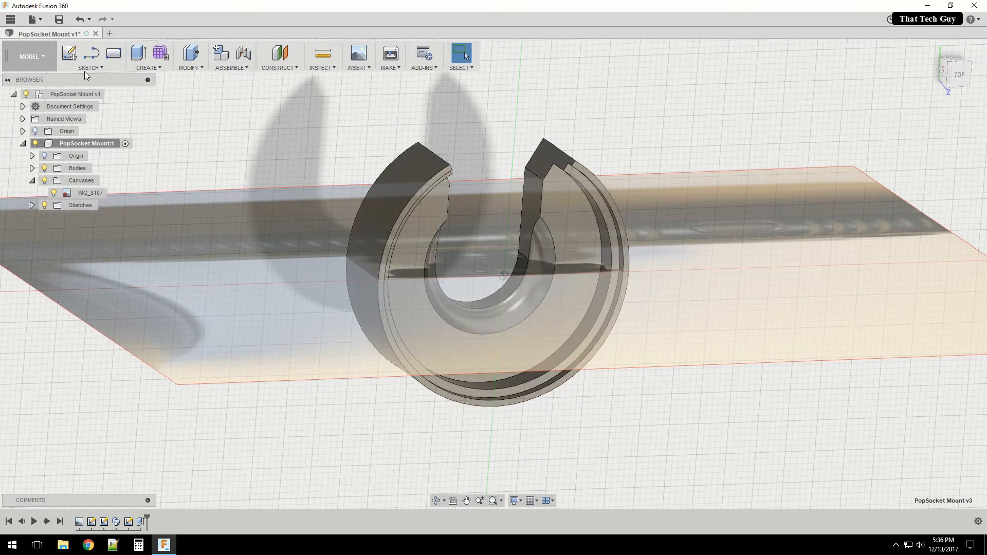
pyautogui.click(44, 181)
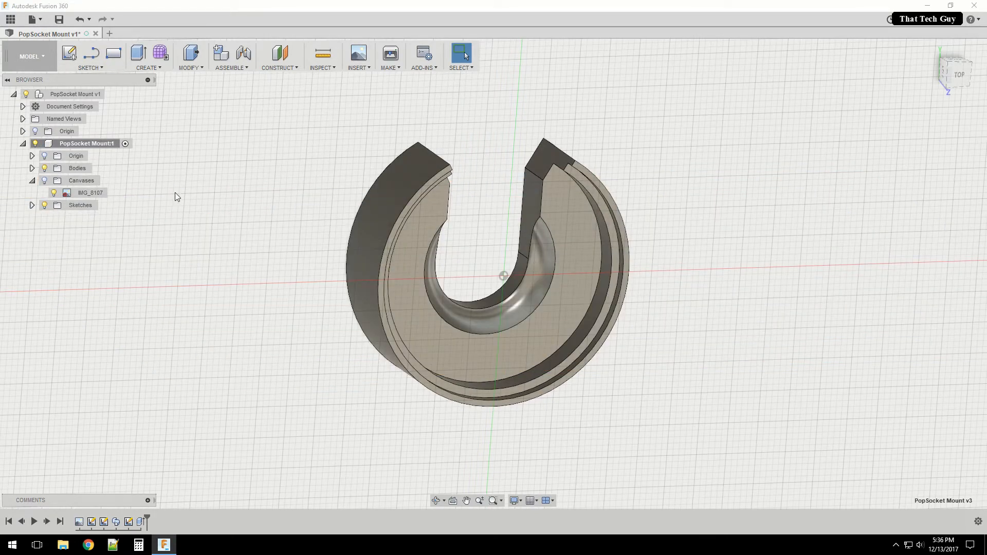
# Start a new sketch on the ring's outermost rim face, viewed from above
pyautogui.click(958, 77)
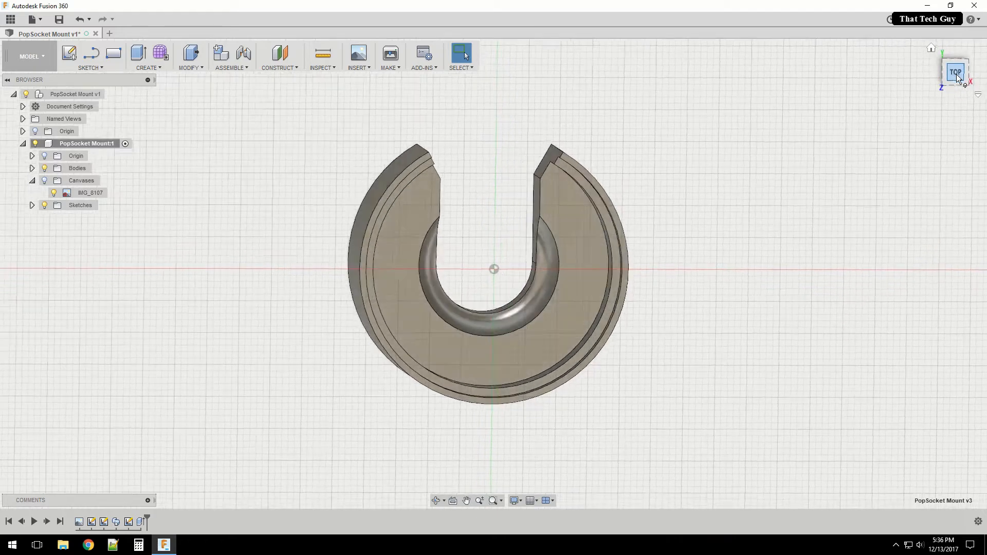
pyautogui.moveTo(648, 409); pyautogui.dragTo(644, 321)
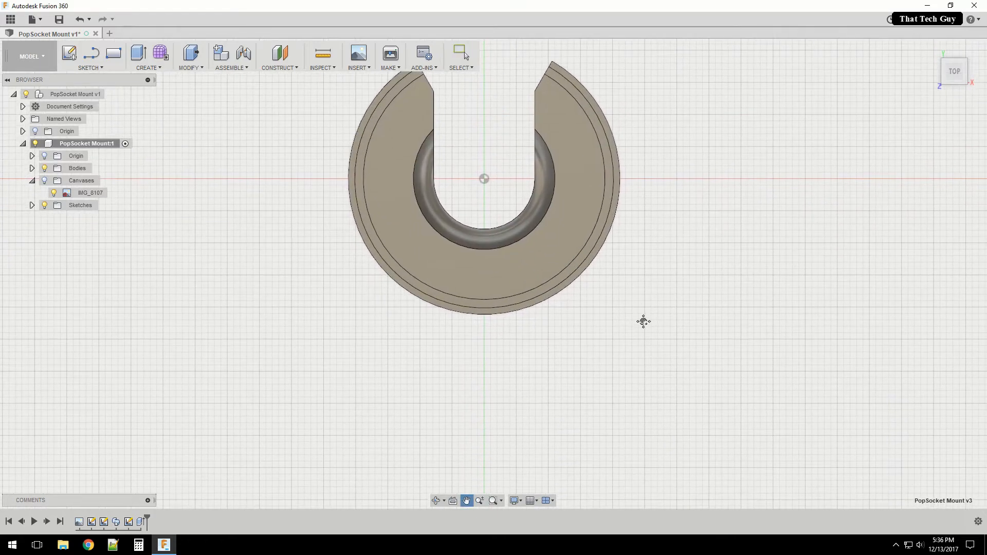
pyautogui.press('Escape')
pyautogui.click(149, 68)
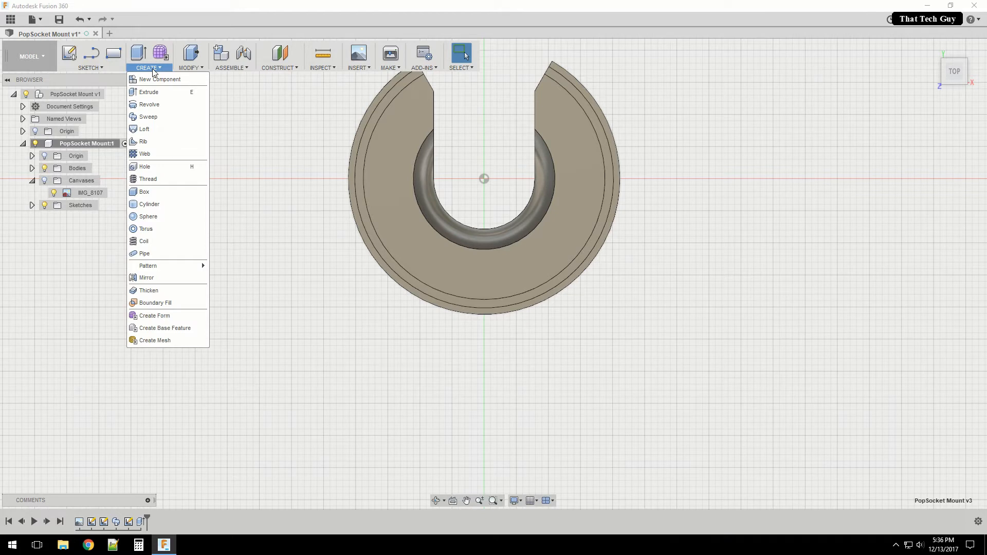
pyautogui.click(95, 77)
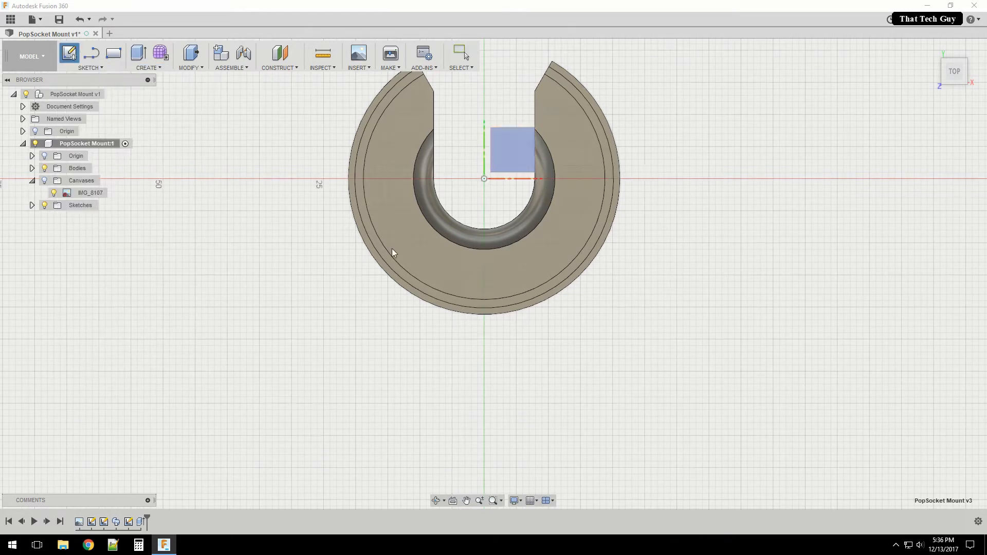
pyautogui.click(474, 312)
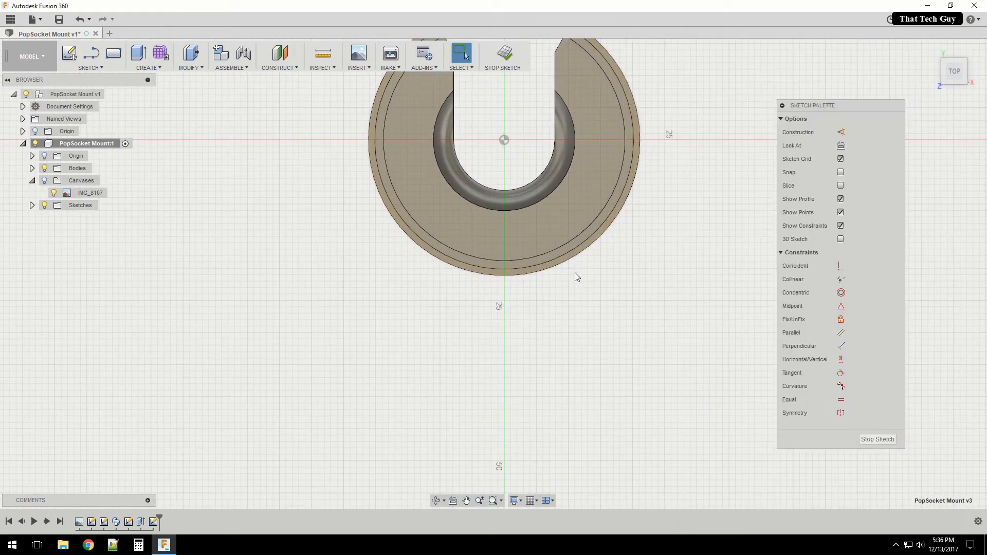
# Draw a 30 mm vertical line straight down from the ring's outer edge, opposite the slot
pyautogui.scroll(2, 553, 286)
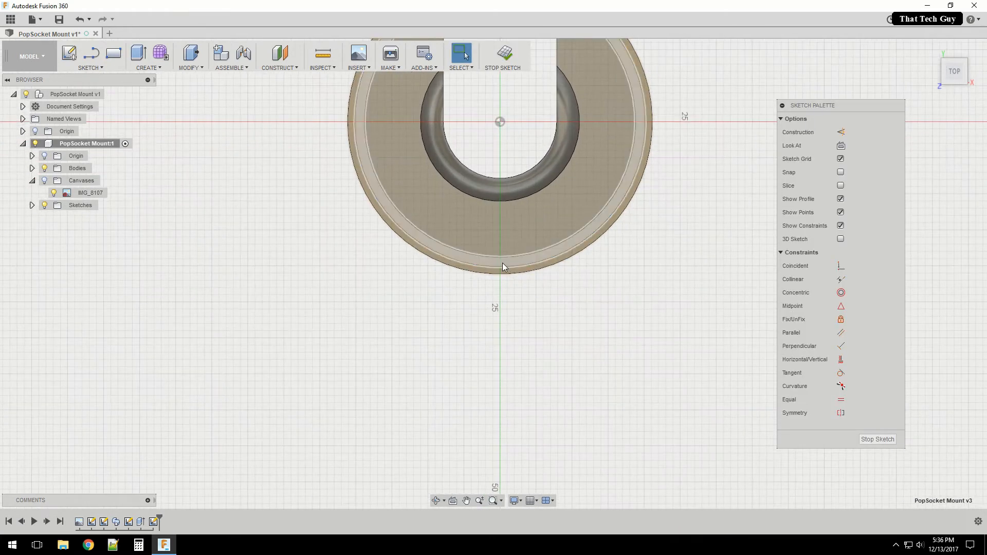
pyautogui.click(92, 52)
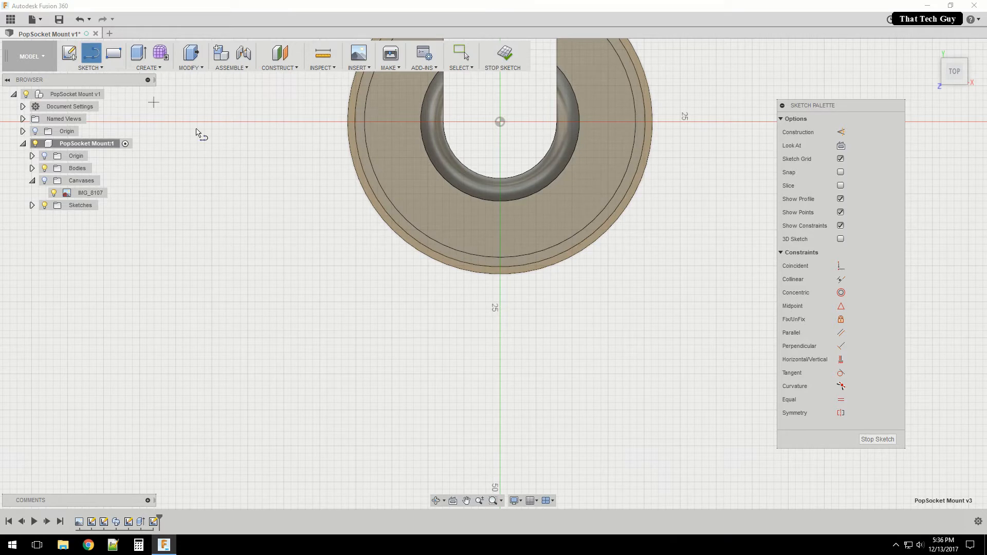
pyautogui.click(499, 275)
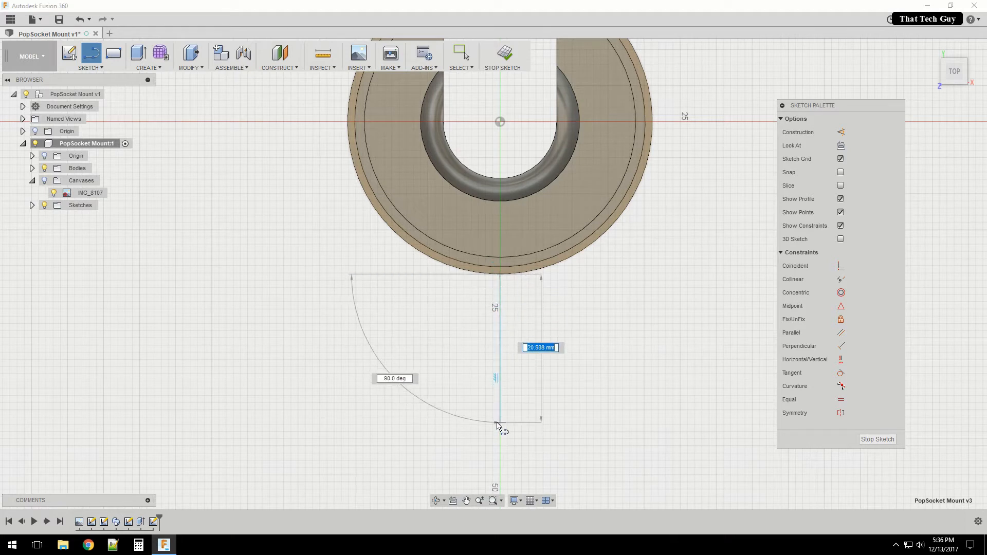
pyautogui.write('30')
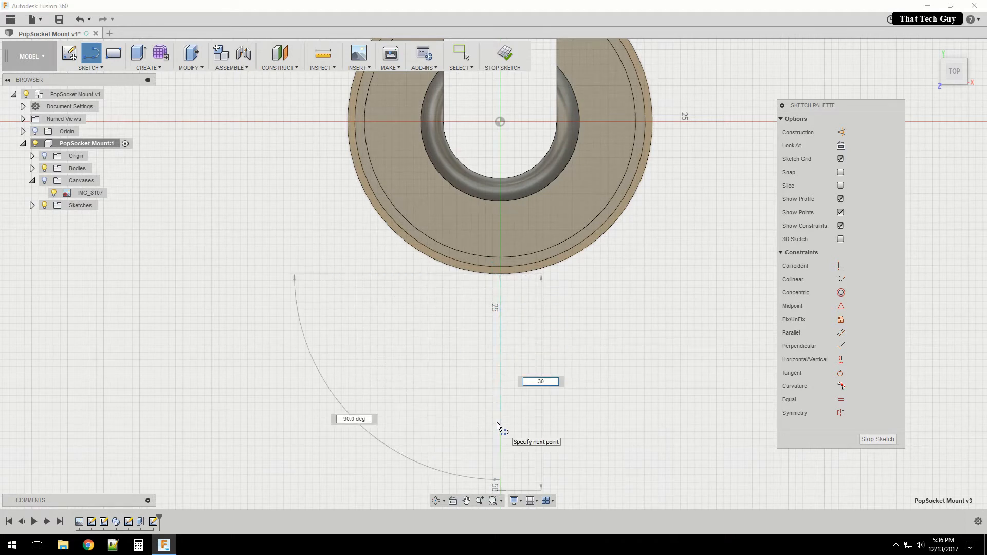
pyautogui.press('Return')
pyautogui.press('Escape')
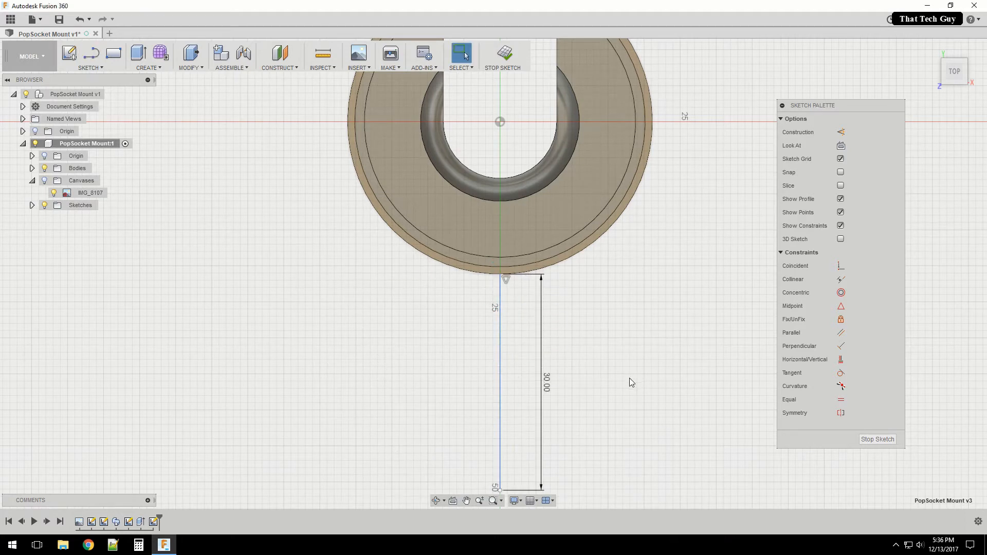
# Draw a 10 mm horizontal line to the left from the upper end of the vertical line
pyautogui.moveTo(631, 377); pyautogui.dragTo(621, 288, button='middle')
pyautogui.scroll(-1, 624, 307)
pyautogui.scroll(-1, 624, 307)
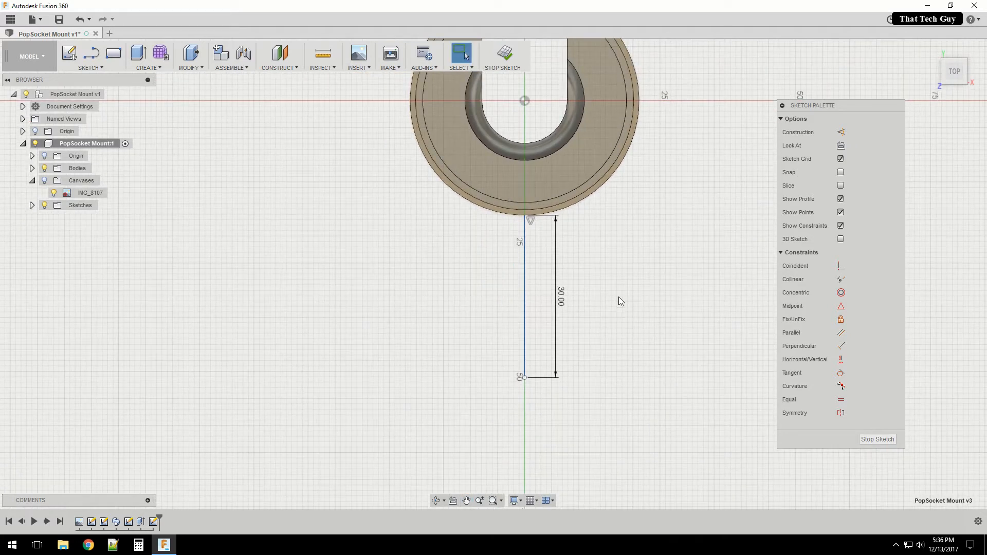
pyautogui.click(91, 54)
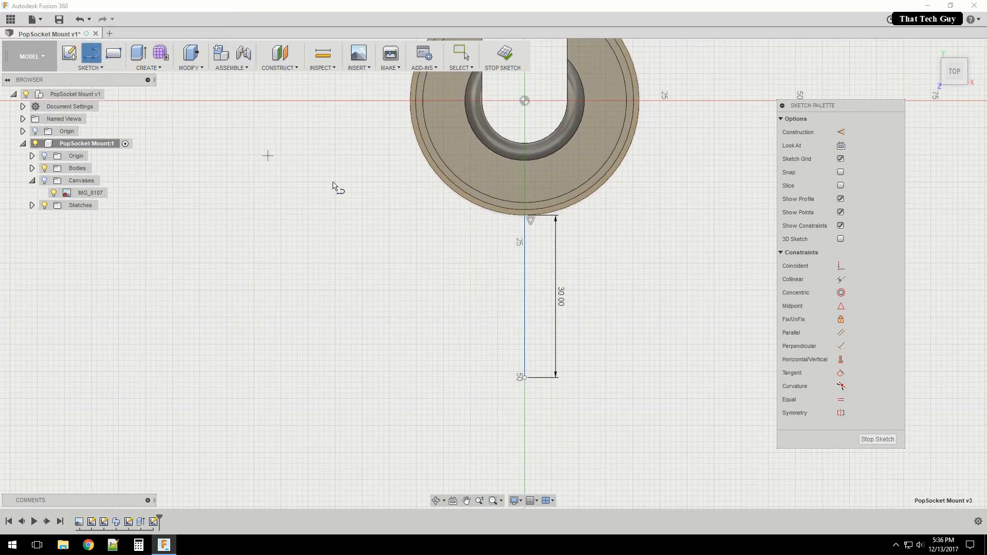
pyautogui.click(525, 216)
pyautogui.write('10')
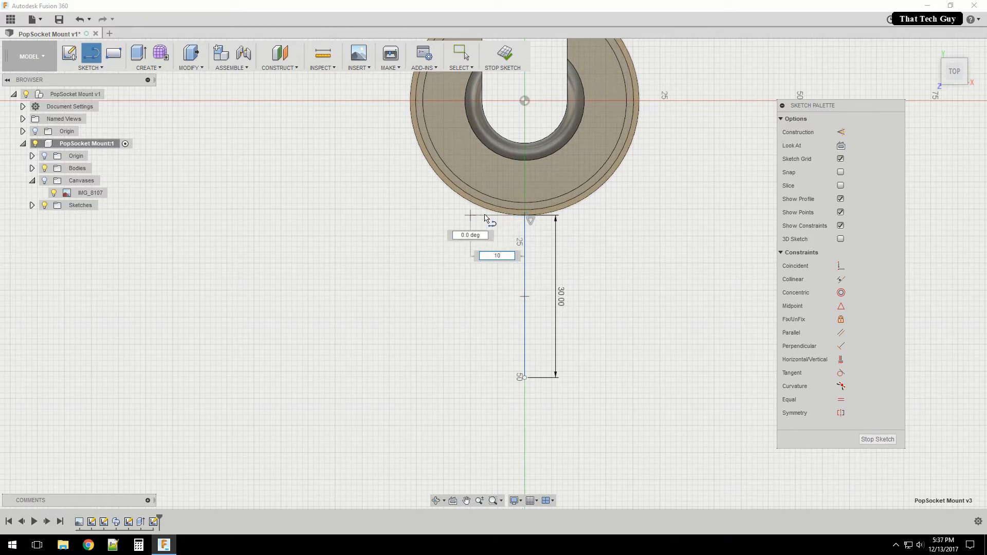
pyautogui.press('Return')
pyautogui.press('Escape')
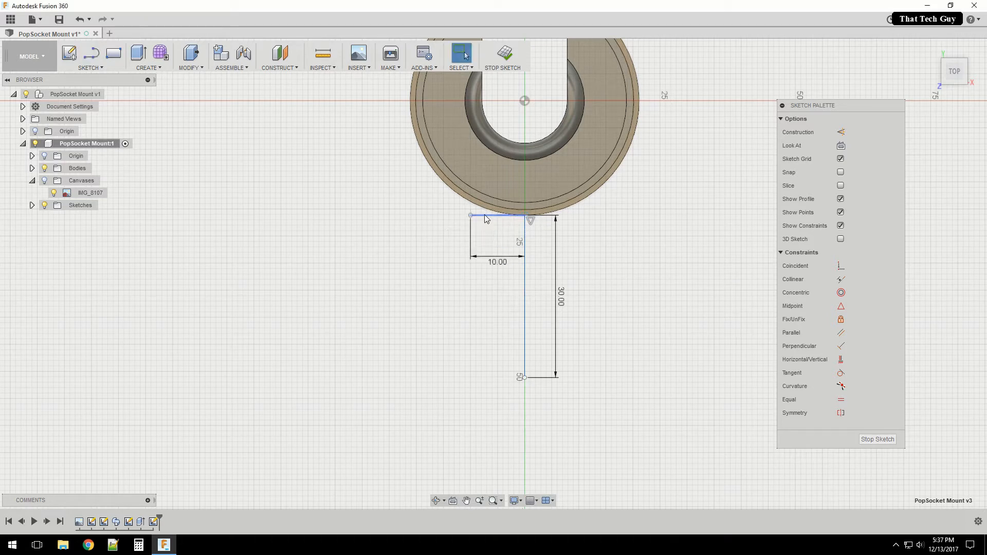
# Complete the half outline with a short vertical line up to the ring's edge, a vertical line down, and a horizontal line to the centre line's lower end
pyautogui.click(92, 53)
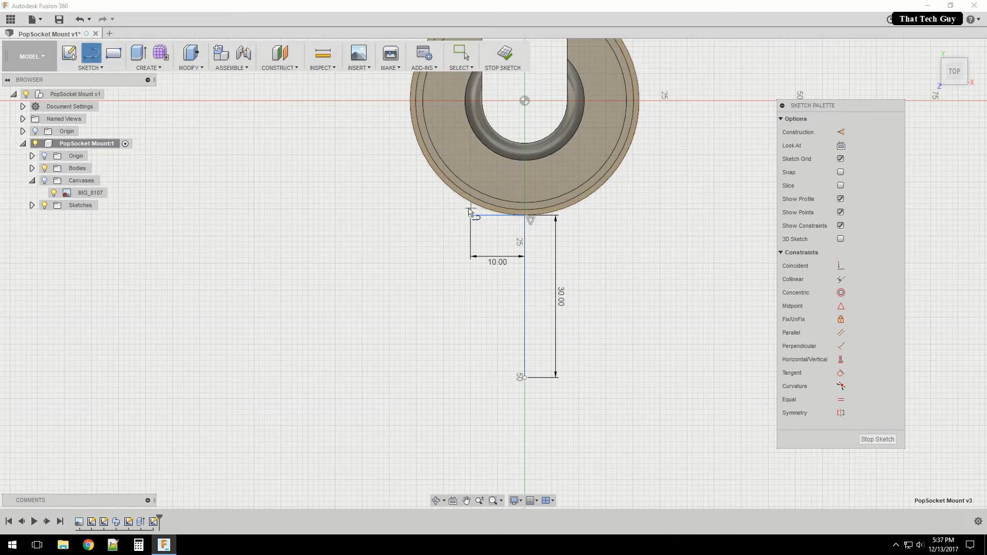
pyautogui.click(470, 216)
pyautogui.doubleClick(471, 202)
pyautogui.click(471, 216)
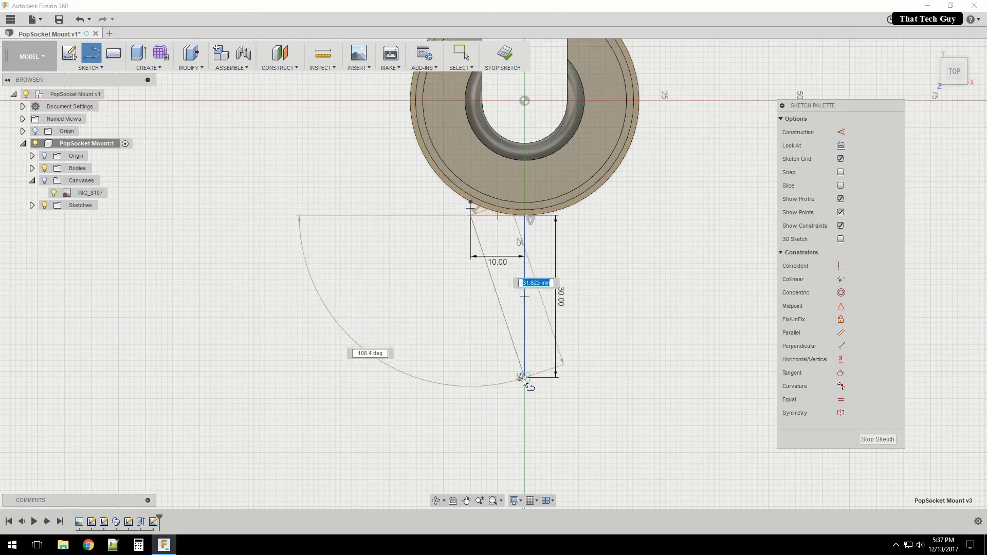
pyautogui.click(471, 379)
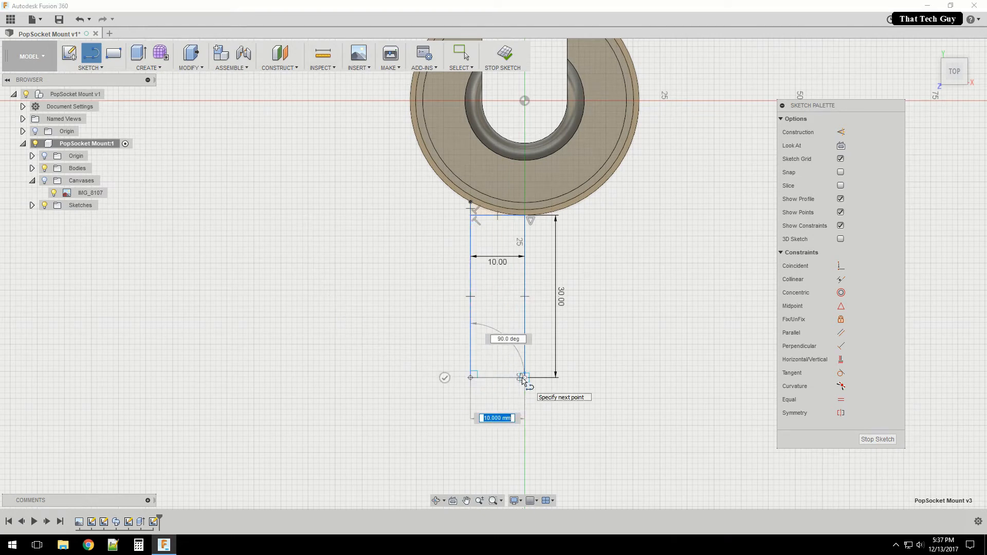
pyautogui.click(522, 379)
pyautogui.press('Escape')
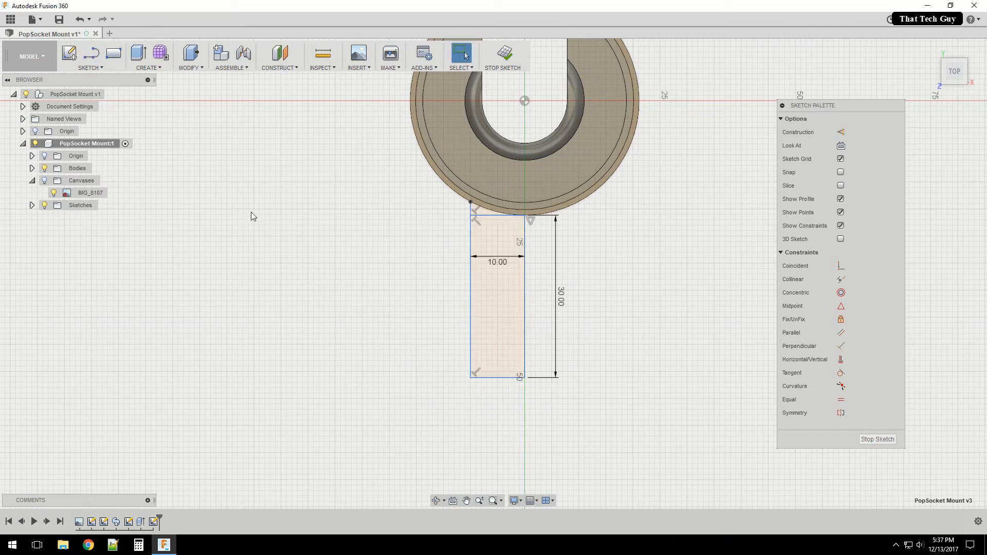
# Mirror the two outer vertical segments and the lower horizontal line about the centre line, and convert that centre line to construction
pyautogui.click(100, 69)
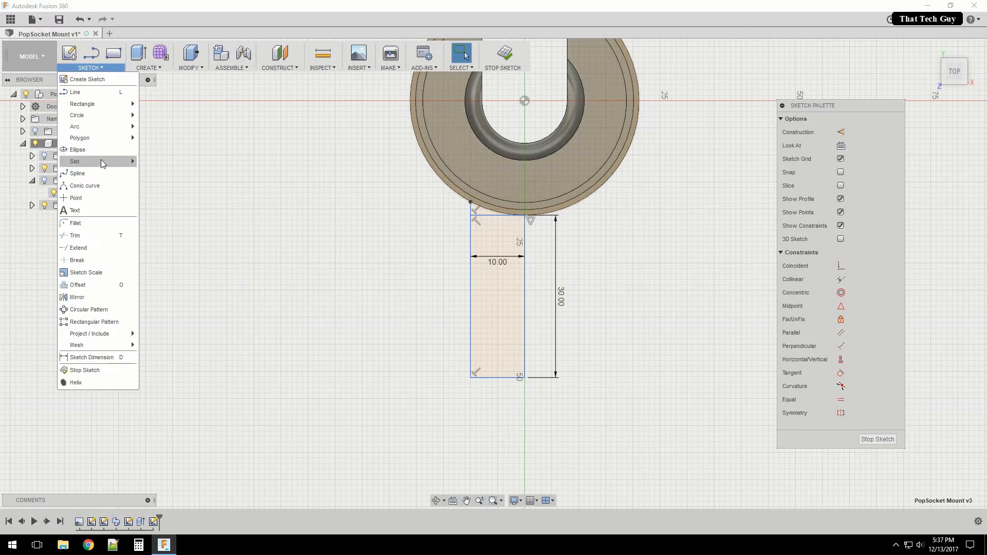
pyautogui.moveTo(103, 163)
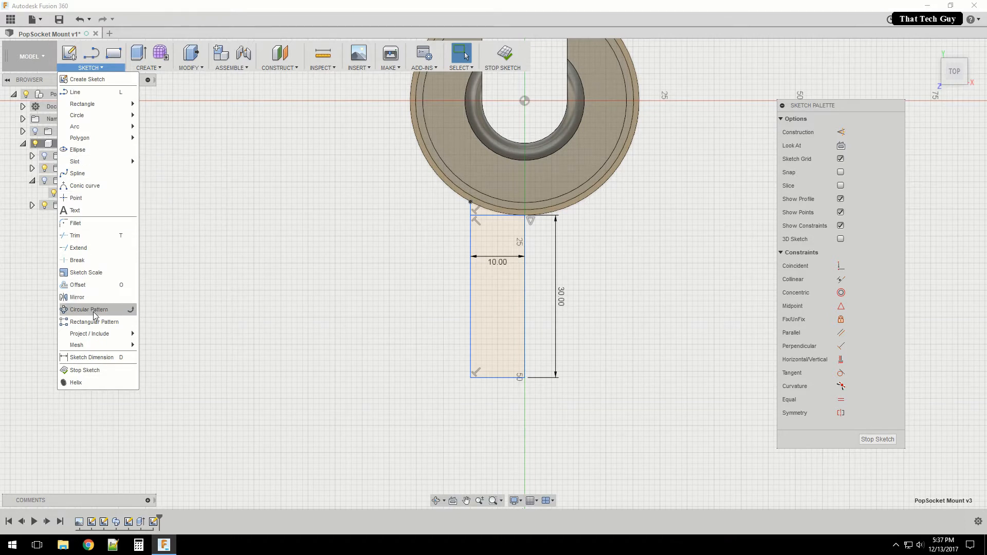
pyautogui.click(98, 297)
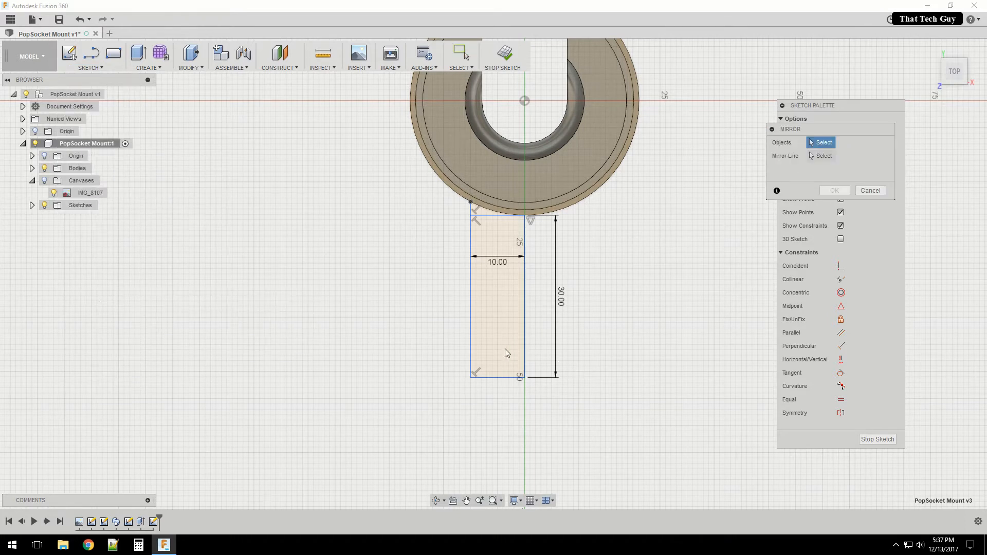
pyautogui.click(470, 348)
pyautogui.click(503, 378)
pyautogui.click(471, 209)
pyautogui.click(821, 155)
pyautogui.click(525, 295)
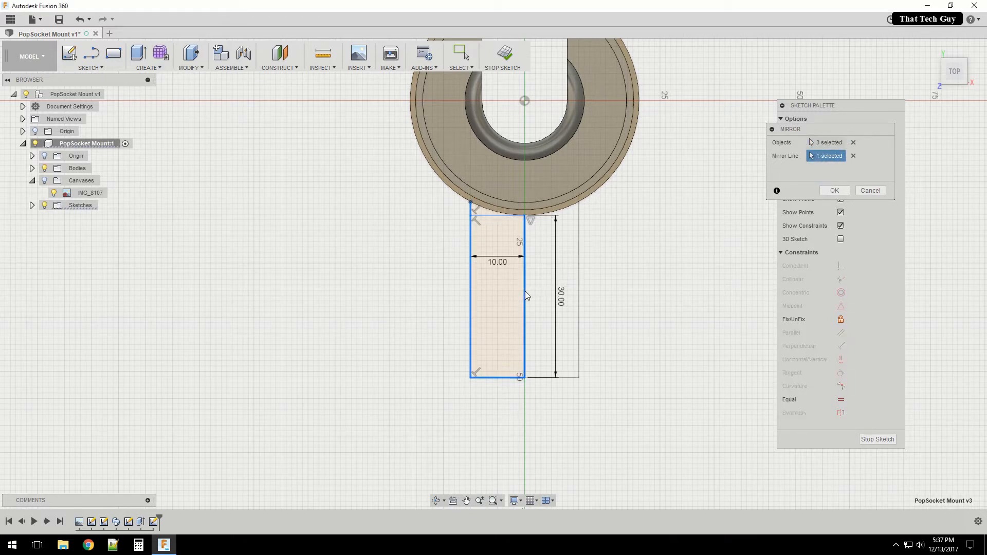
pyautogui.click(835, 190)
pyautogui.click(525, 315)
pyautogui.click(841, 132)
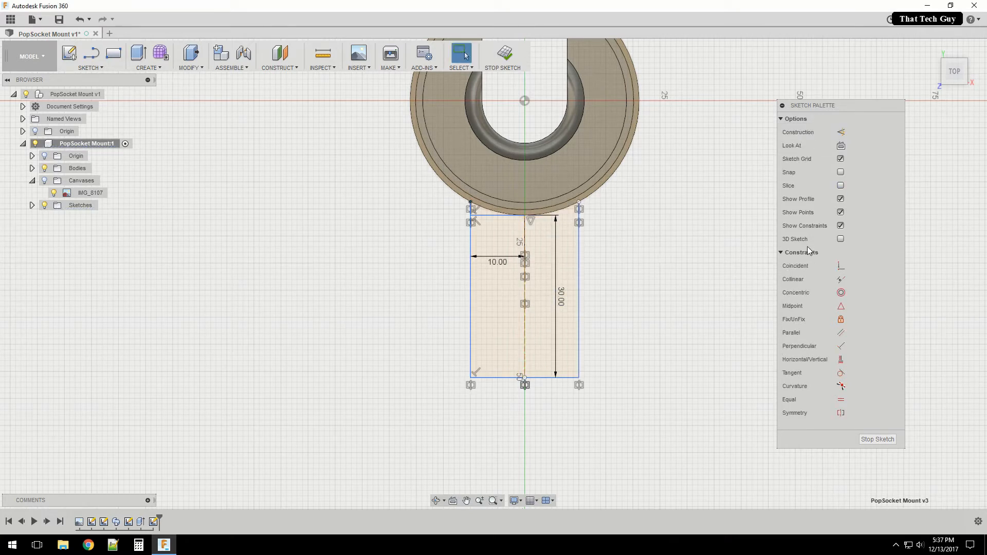
# Delete the 10 mm horizontal line near the ring's edge that divides the extension profile
pyautogui.moveTo(958, 80)
pyautogui.mouseDown()
pyautogui.moveTo(984, 56)
pyautogui.moveTo(973, 71)
pyautogui.mouseUp()
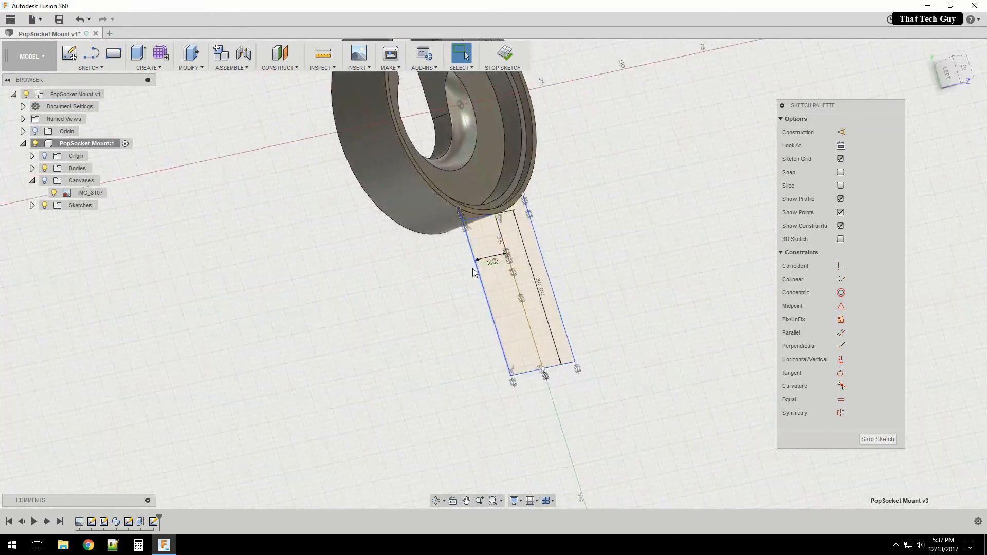
pyautogui.click(507, 286)
pyautogui.scroll(3, 587, 194)
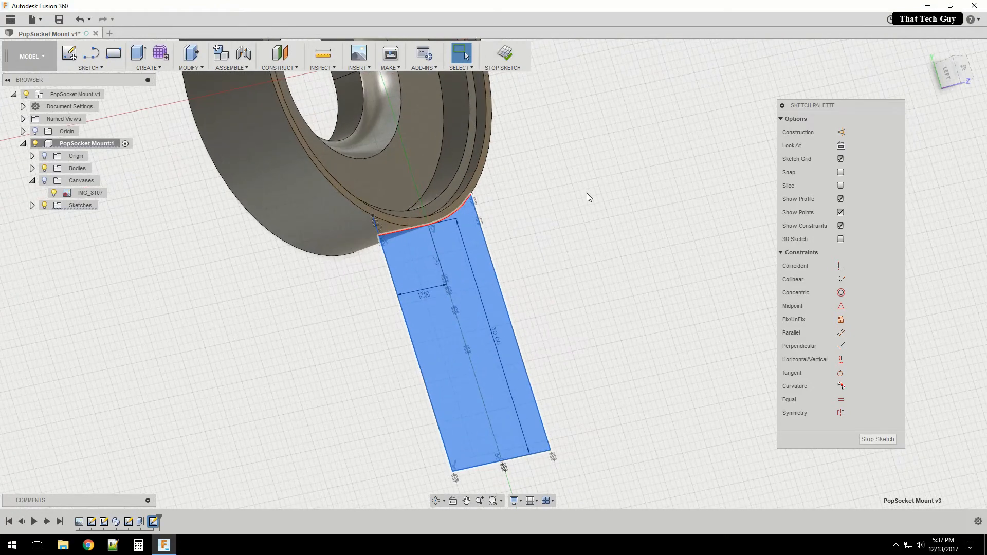
pyautogui.scroll(2, 587, 197)
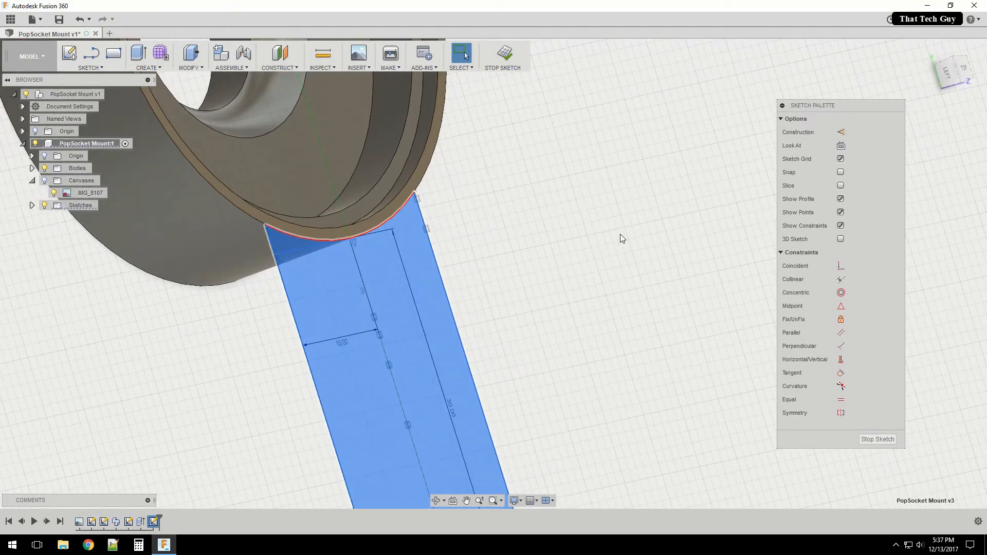
pyautogui.moveTo(950, 77)
pyautogui.mouseDown()
pyautogui.moveTo(969, 77)
pyautogui.moveTo(949, 80)
pyautogui.mouseUp()
pyautogui.rightClick(343, 382)
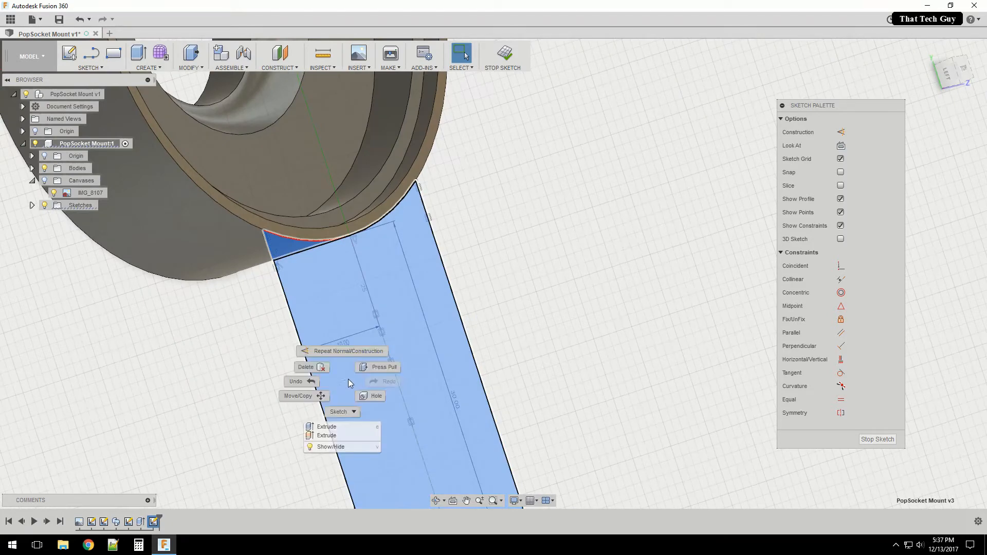
pyautogui.click(331, 282)
pyautogui.click(289, 256)
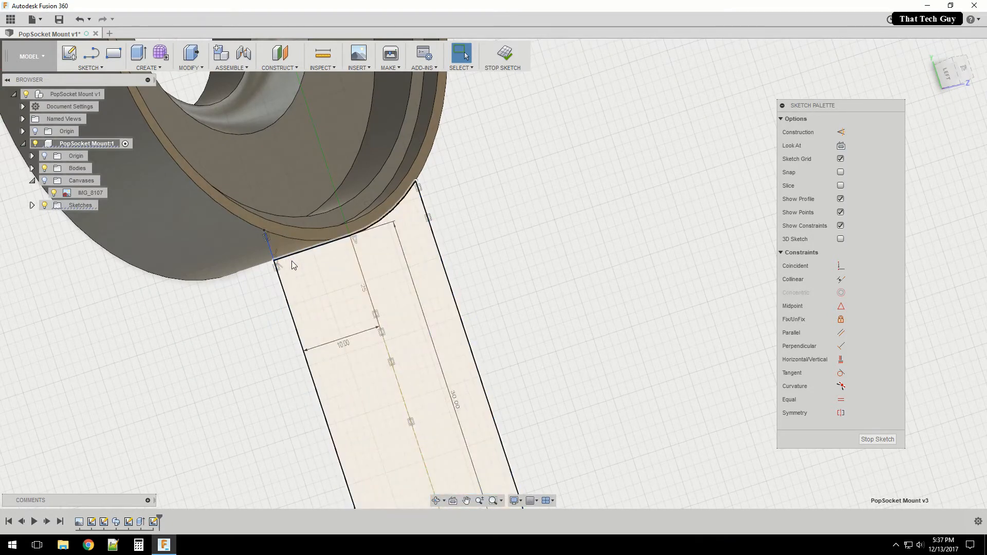
pyautogui.press('Delete')
# Extrude the extension profile -13.13 mm to match the ring's opposite face, using the Join operation
pyautogui.click(331, 305)
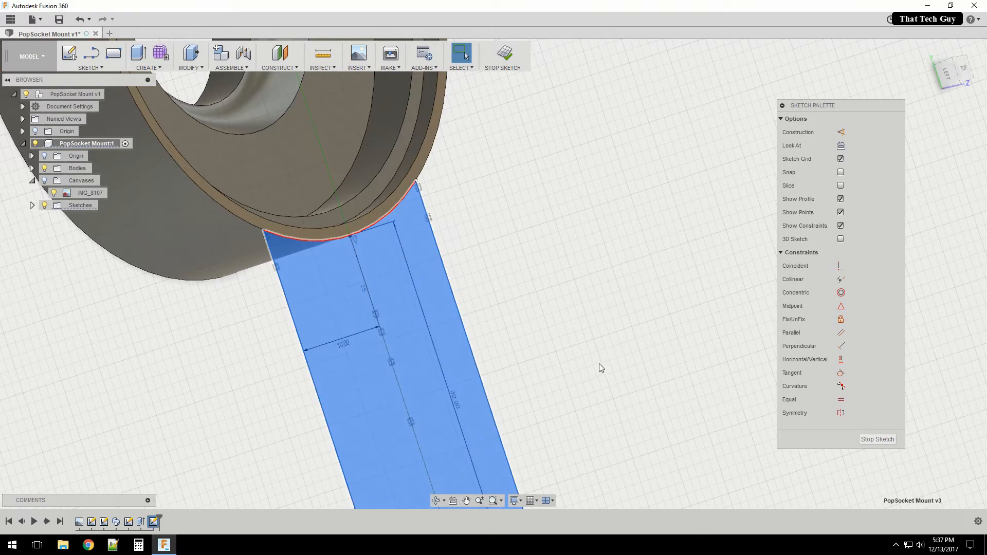
pyautogui.scroll(-2, 592, 366)
pyautogui.moveTo(560, 344); pyautogui.dragTo(563, 219, button='middle')
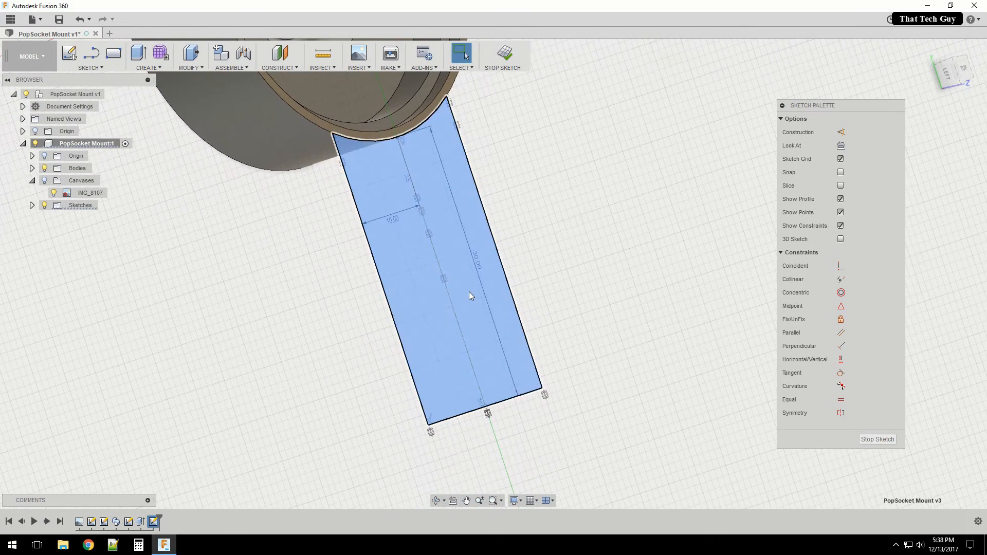
pyautogui.rightClick(427, 301)
pyautogui.click(419, 341)
pyautogui.press('e')
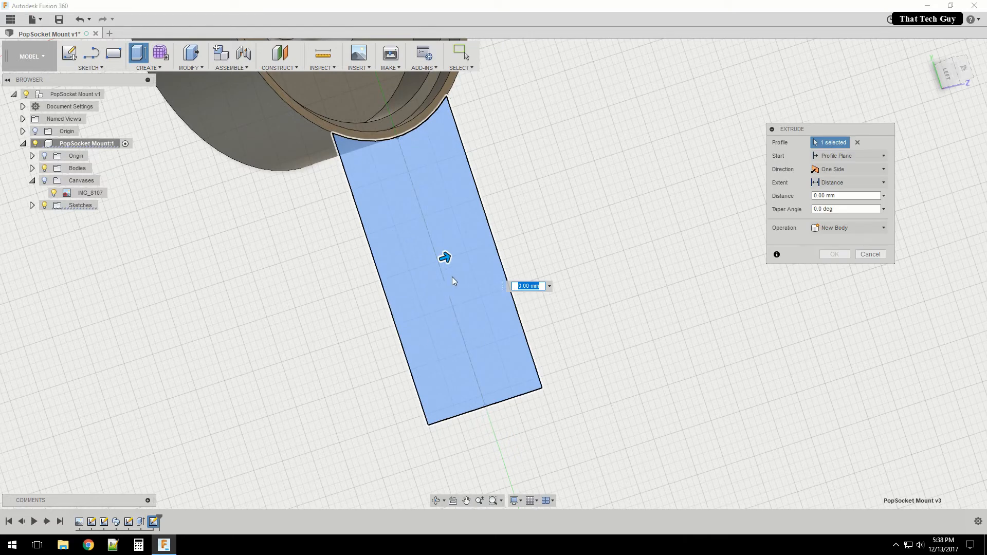
pyautogui.moveTo(446, 258); pyautogui.dragTo(347, 290)
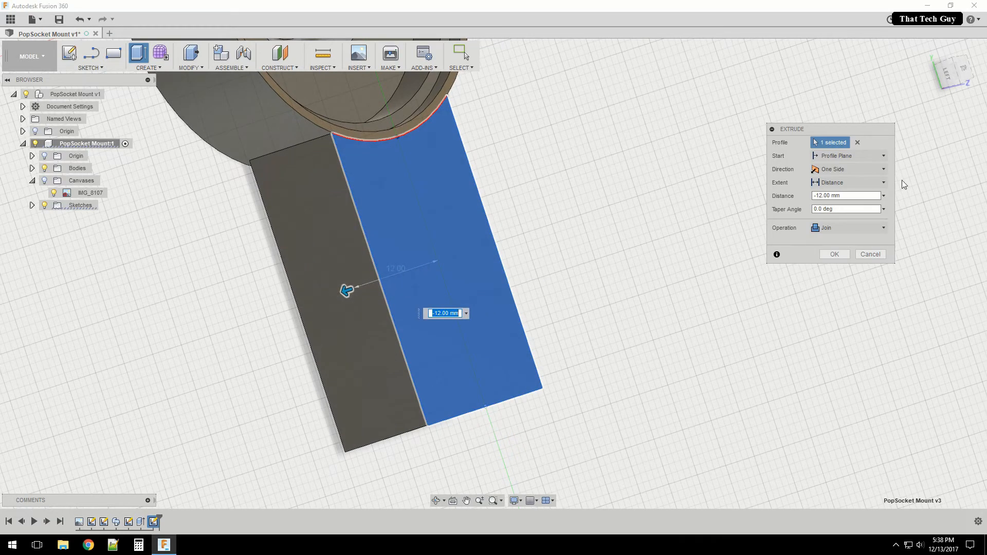
pyautogui.click(957, 81)
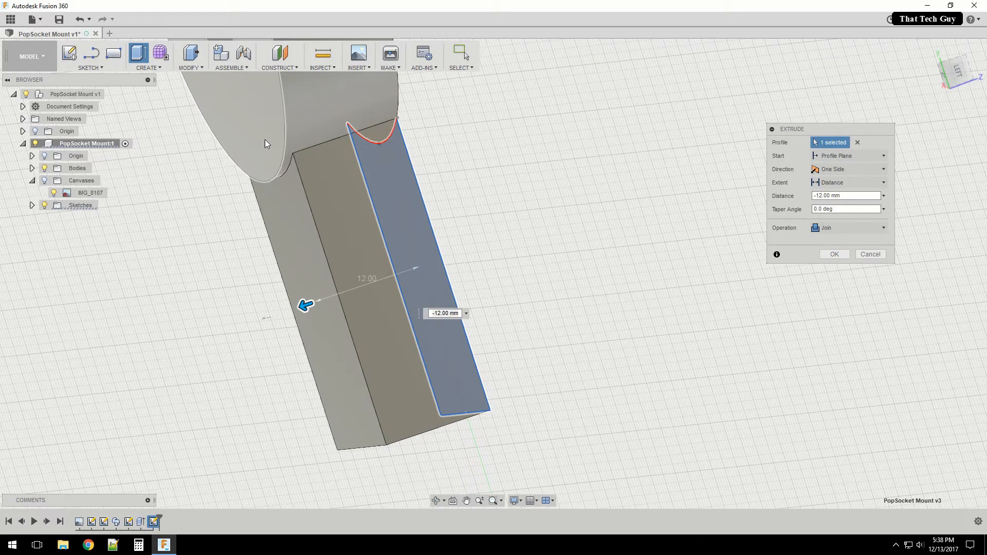
pyautogui.click(258, 140)
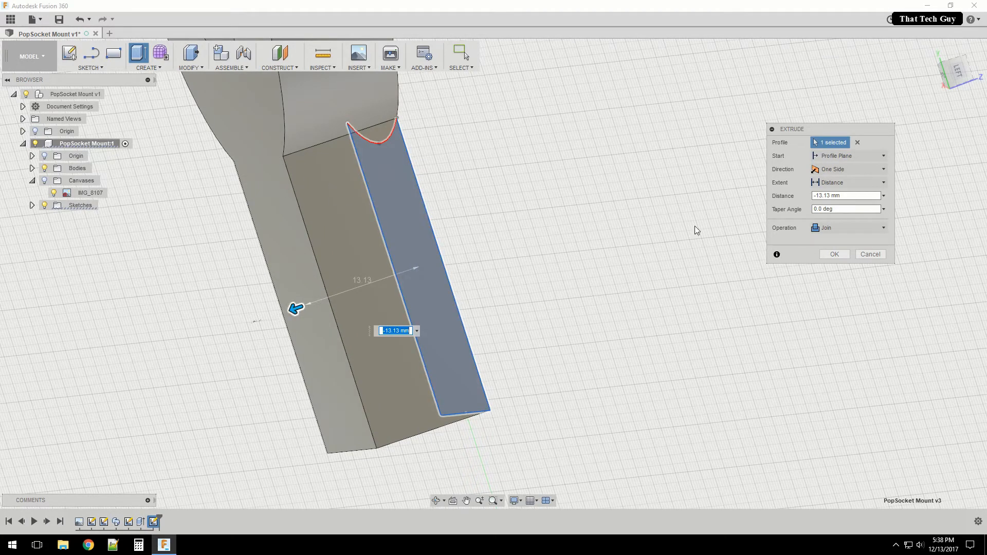
pyautogui.click(841, 255)
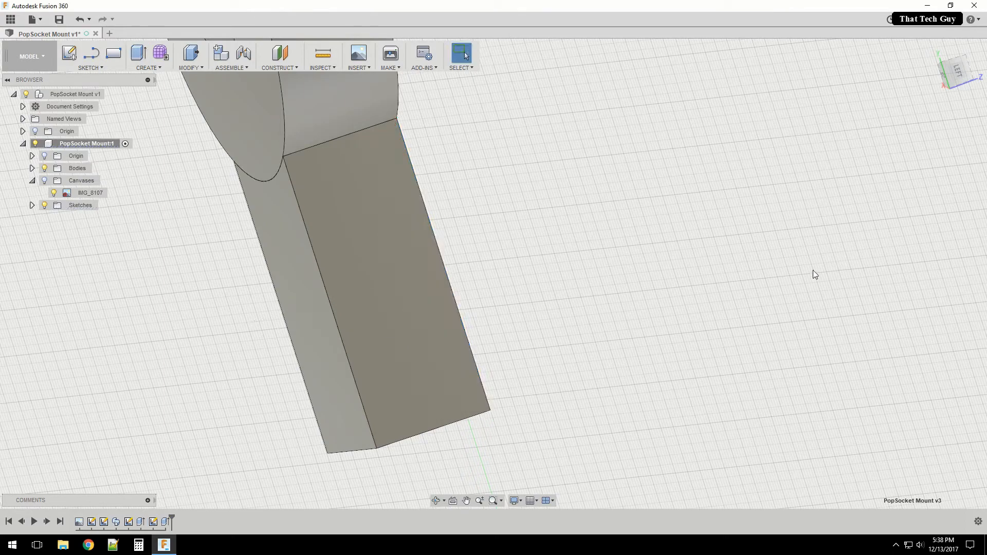
# Inspect the ring and its joined extension from several angles
pyautogui.moveTo(952, 72)
pyautogui.mouseDown()
pyautogui.moveTo(939, 83)
pyautogui.moveTo(961, 75)
pyautogui.moveTo(952, 91)
pyautogui.moveTo(961, 76)
pyautogui.mouseUp()
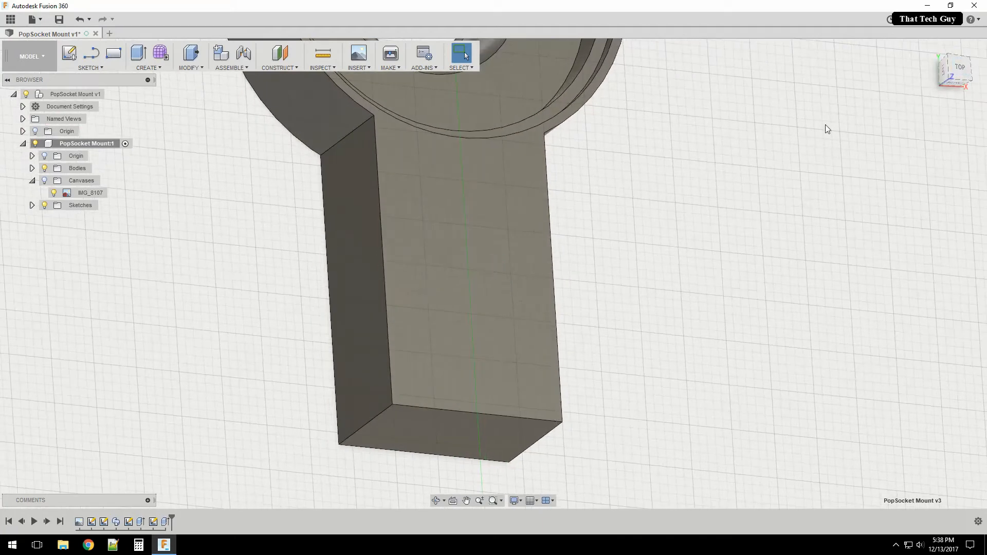
pyautogui.scroll(-3, 802, 136)
pyautogui.moveTo(726, 176); pyautogui.dragTo(710, 295, button='middle')
pyautogui.scroll(-2, 721, 280)
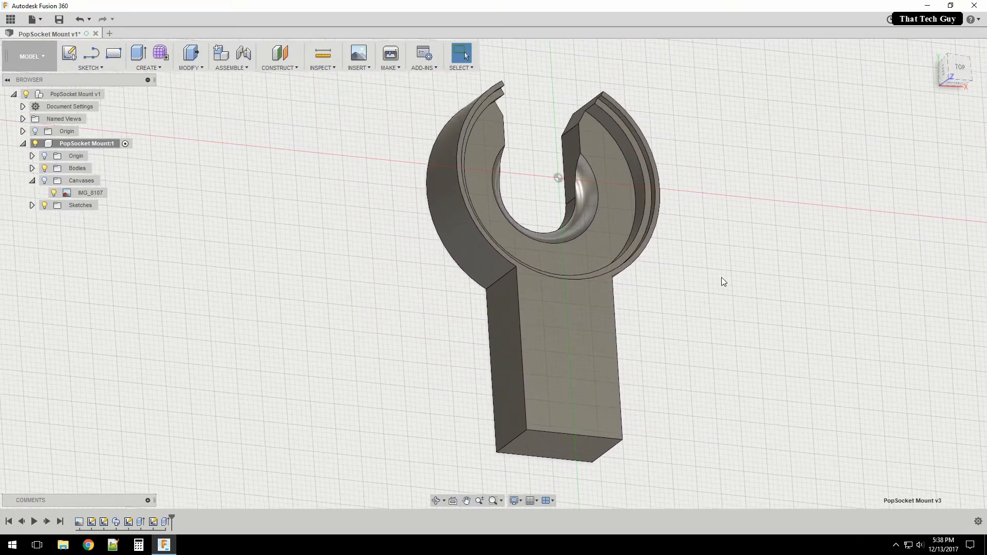
pyautogui.moveTo(962, 78); pyautogui.dragTo(971, 56)
pyautogui.moveTo(797, 180); pyautogui.dragTo(740, 152, button='middle')
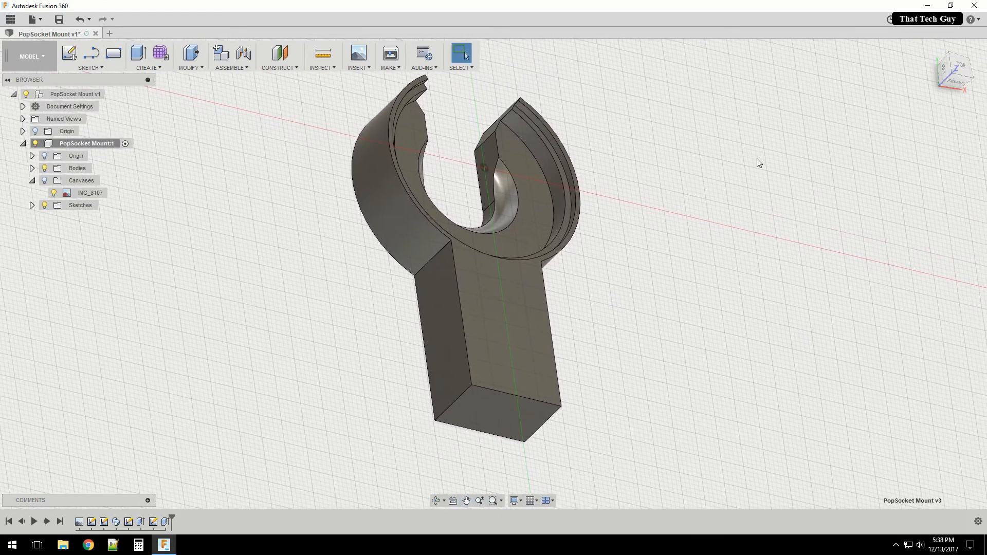
pyautogui.moveTo(960, 85); pyautogui.dragTo(961, 68)
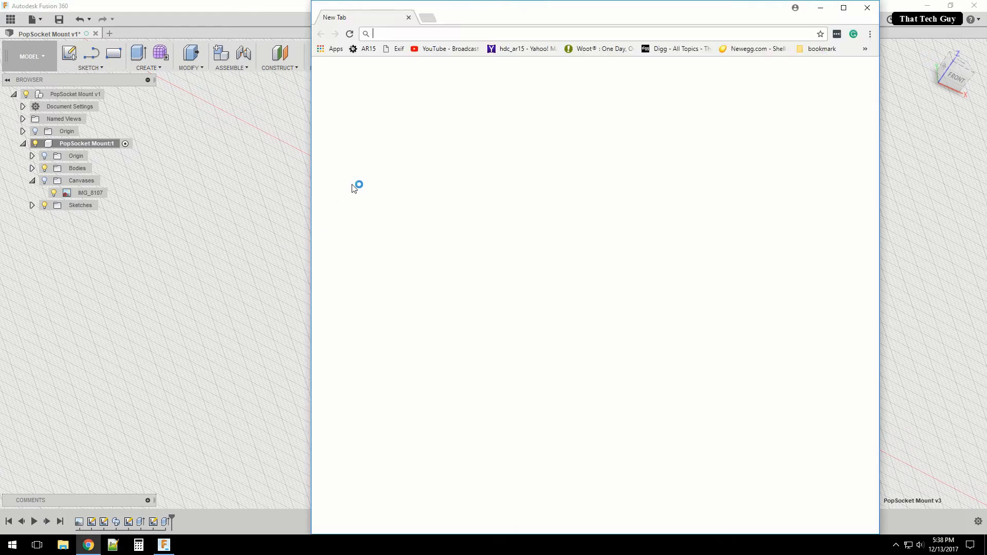
# Search the web for the 1/2 inch to mm conversion, and switch back to Fusion 360
pyautogui.write('12')
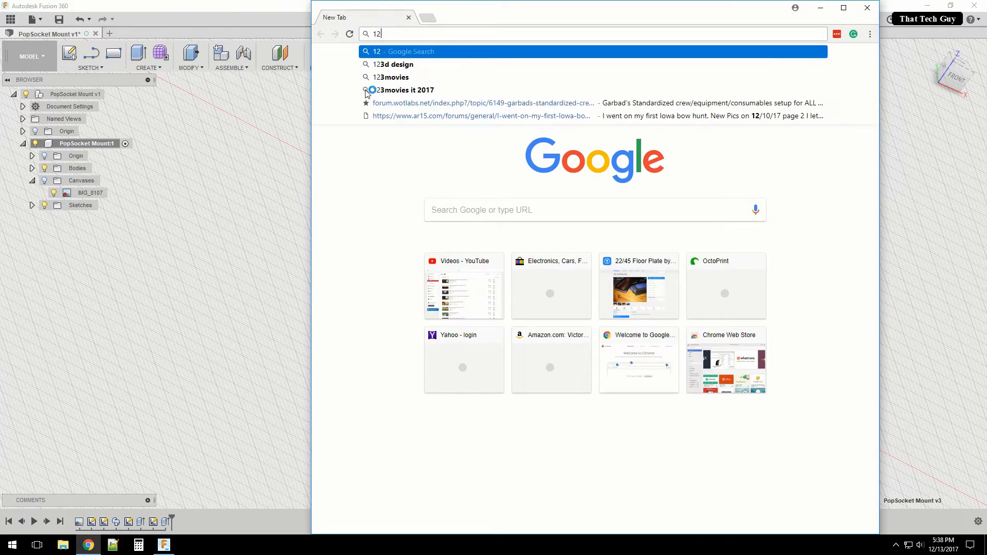
pyautogui.press('BackSpace')
pyautogui.write('/')
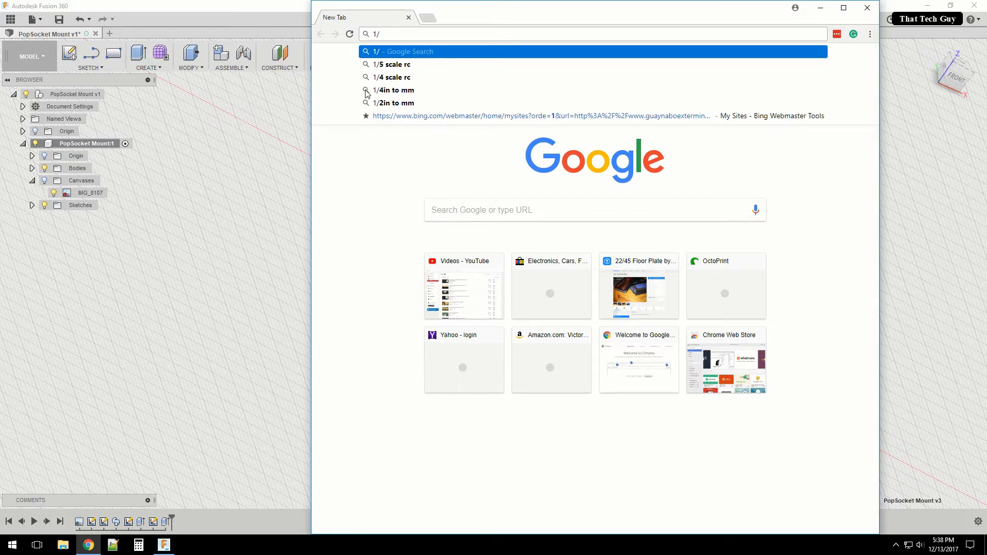
pyautogui.write('2')
pyautogui.press('Down')
pyautogui.press('Return')
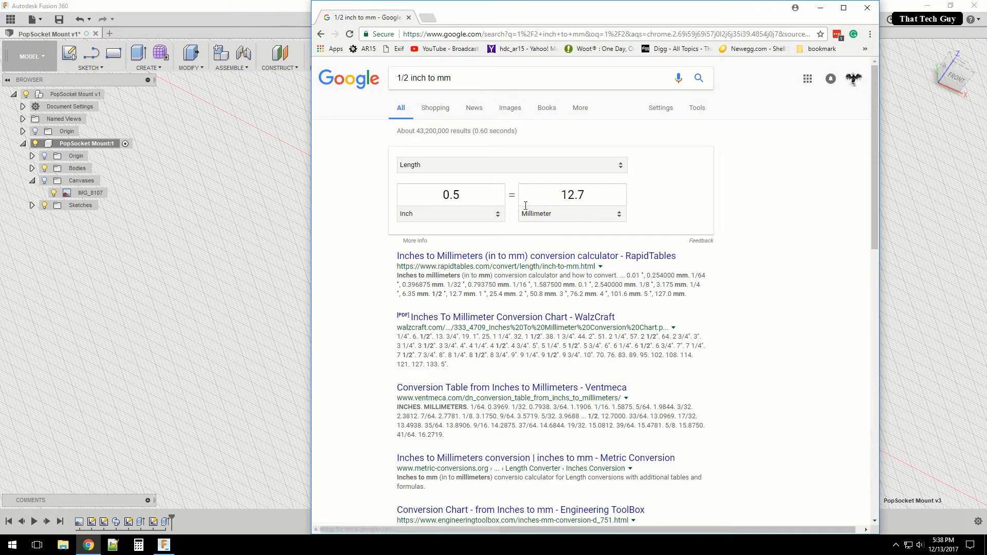
pyautogui.click(221, 276)
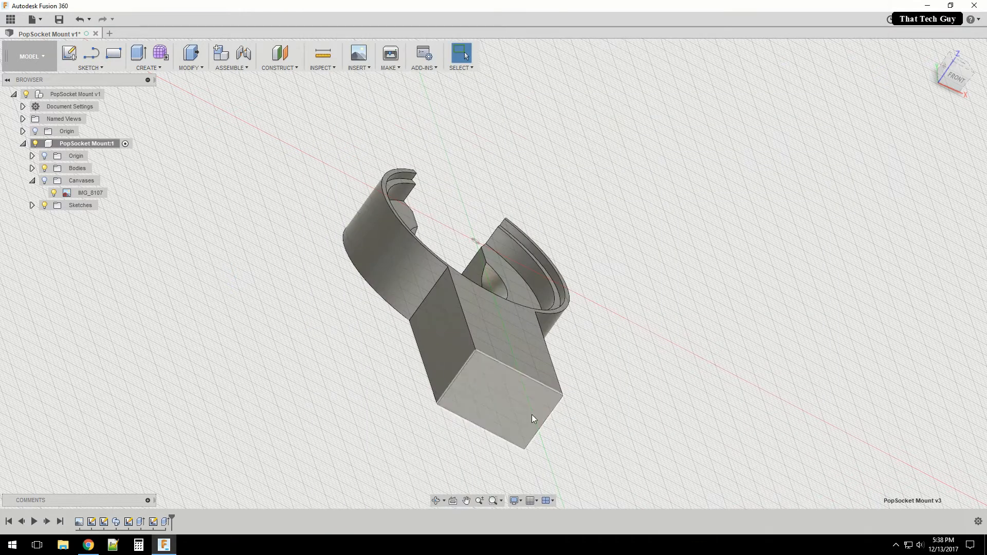
# Measure the length of the short side edge on the extension's end face
pyautogui.click(323, 53)
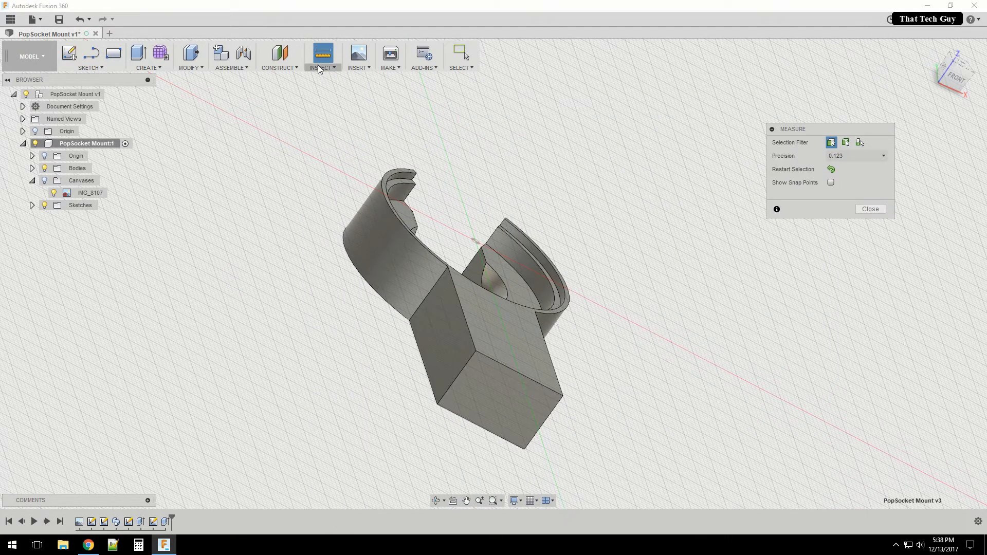
pyautogui.click(455, 383)
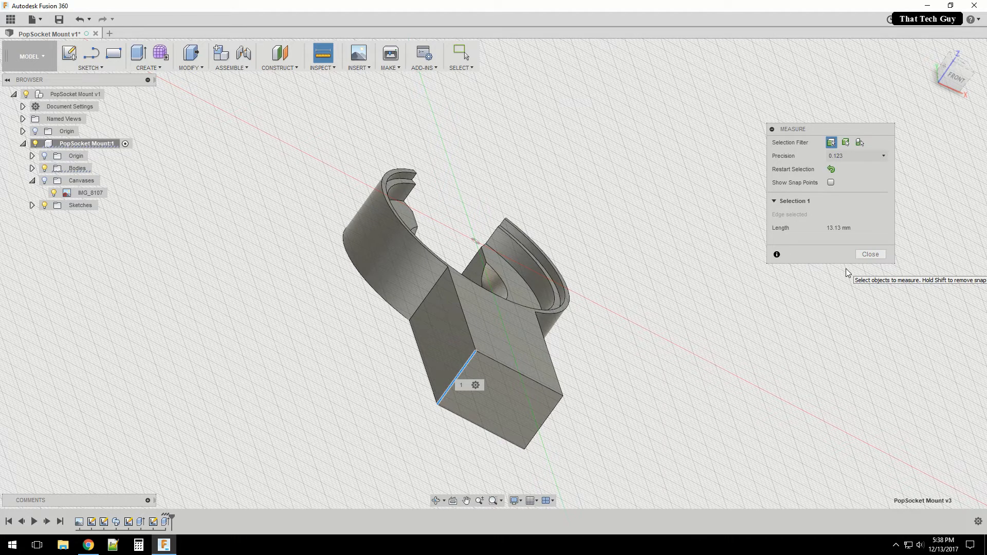
pyautogui.click(869, 254)
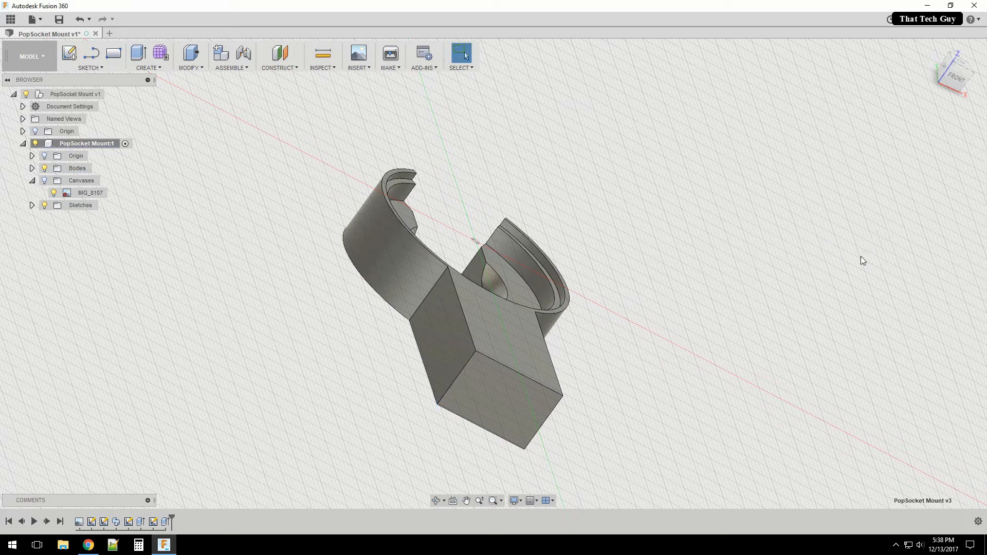
# Sketch a rectangle 20 mm wide and 20 mm high on the extension's end face, starting from its lower corner
pyautogui.click(947, 78)
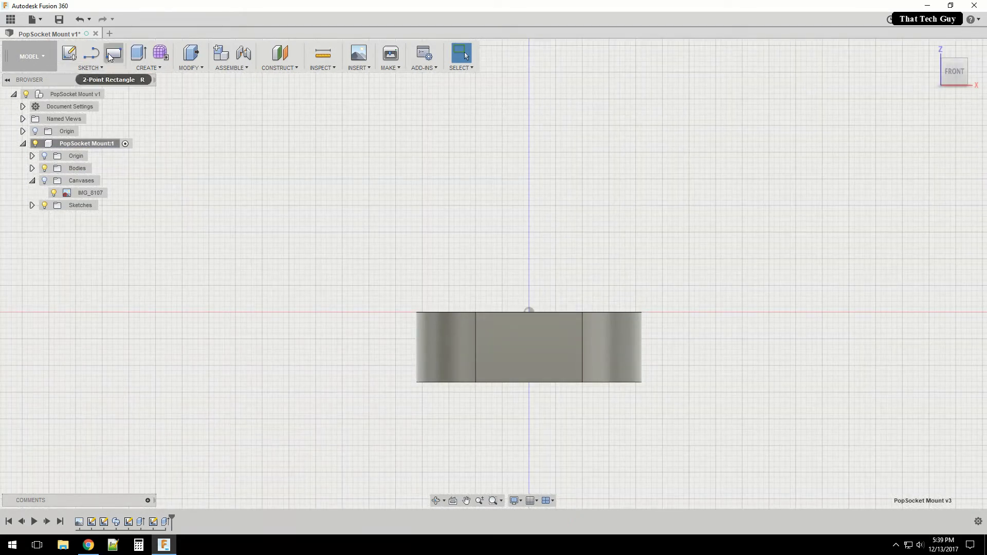
pyautogui.press('r')
pyautogui.click(462, 384)
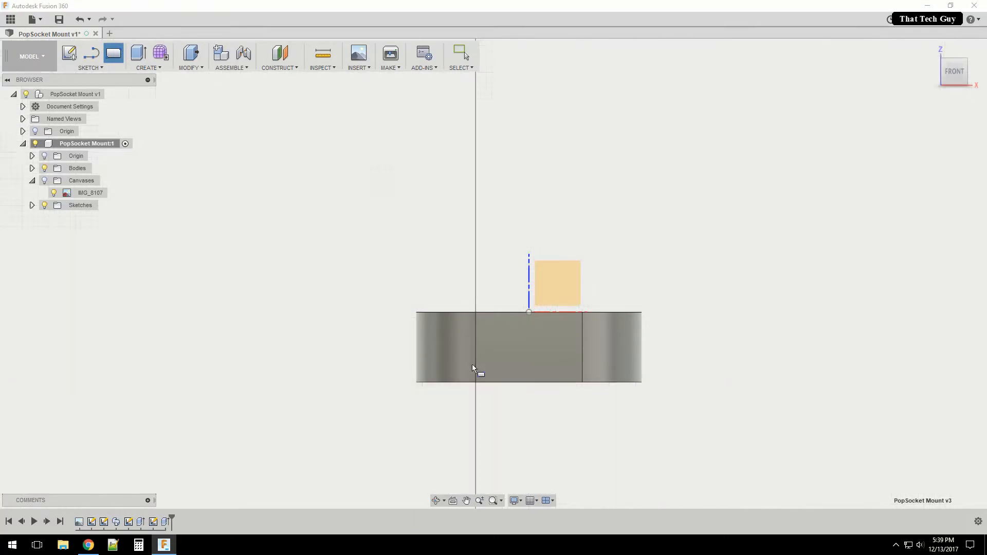
pyautogui.click(509, 352)
pyautogui.click(461, 304)
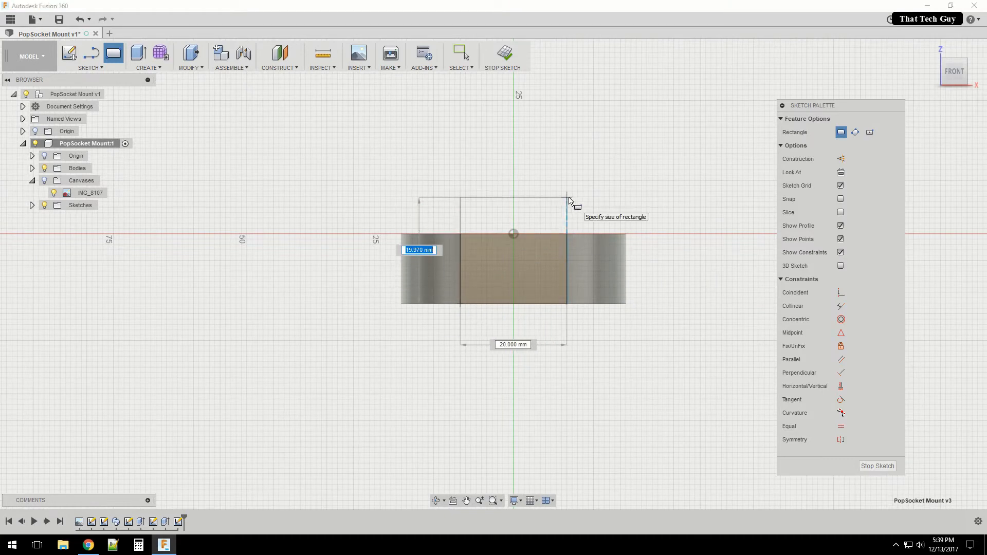
pyautogui.write('20')
pyautogui.press('Return')
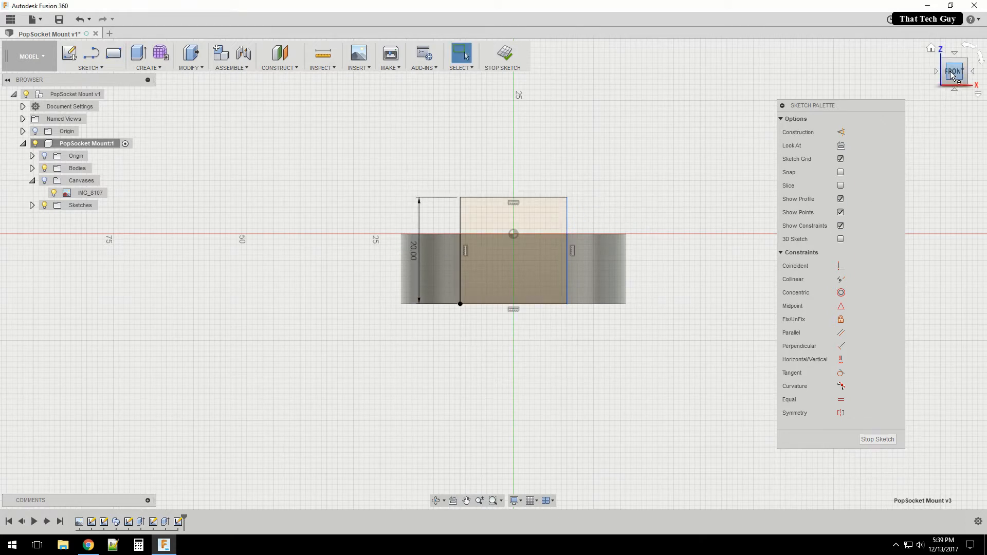
# Extrude the part of the rectangle above the extension by -13 mm toward the ring, using the Join operation
pyautogui.moveTo(951, 75)
pyautogui.mouseDown()
pyautogui.moveTo(954, 110)
pyautogui.moveTo(942, 128)
pyautogui.moveTo(921, 123)
pyautogui.moveTo(924, 61)
pyautogui.moveTo(923, 123)
pyautogui.moveTo(868, 103)
pyautogui.moveTo(858, 109)
pyautogui.mouseUp()
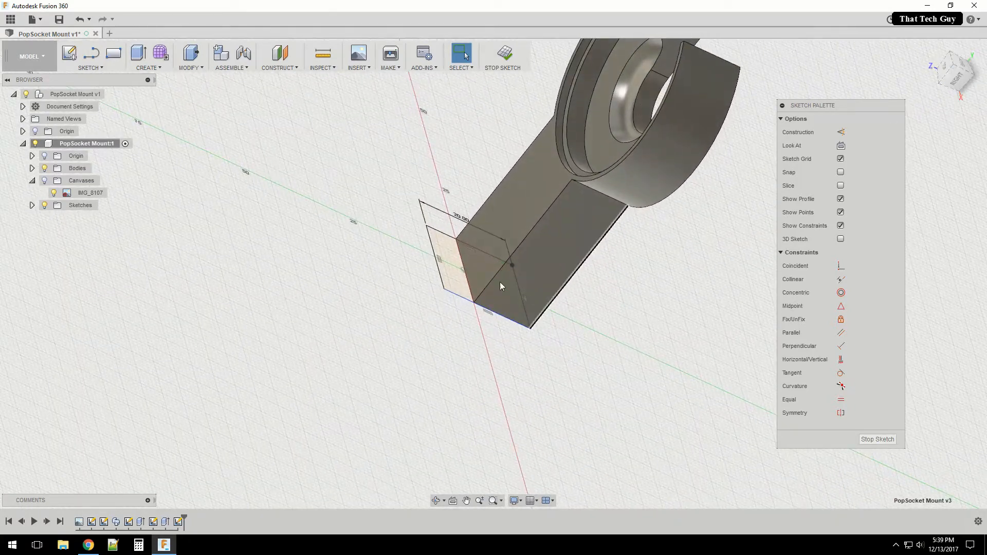
pyautogui.click(450, 284)
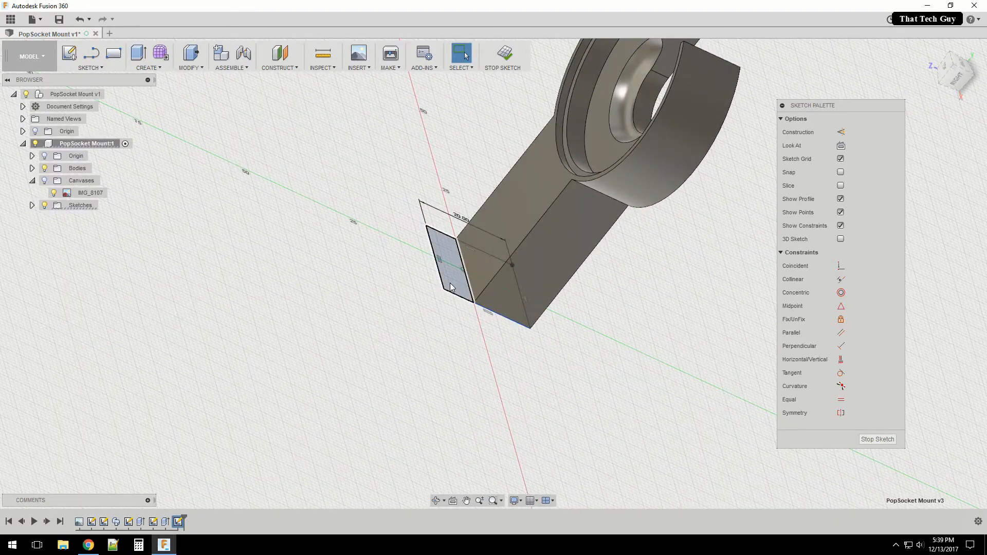
pyautogui.rightClick(449, 283)
pyautogui.click(433, 328)
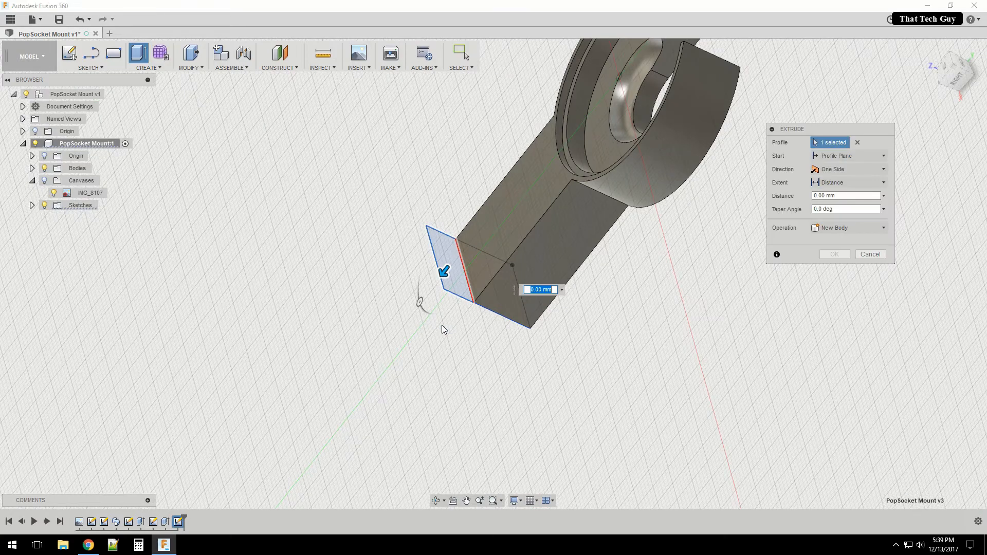
pyautogui.moveTo(956, 77); pyautogui.dragTo(974, 94)
pyautogui.moveTo(462, 289); pyautogui.dragTo(502, 263)
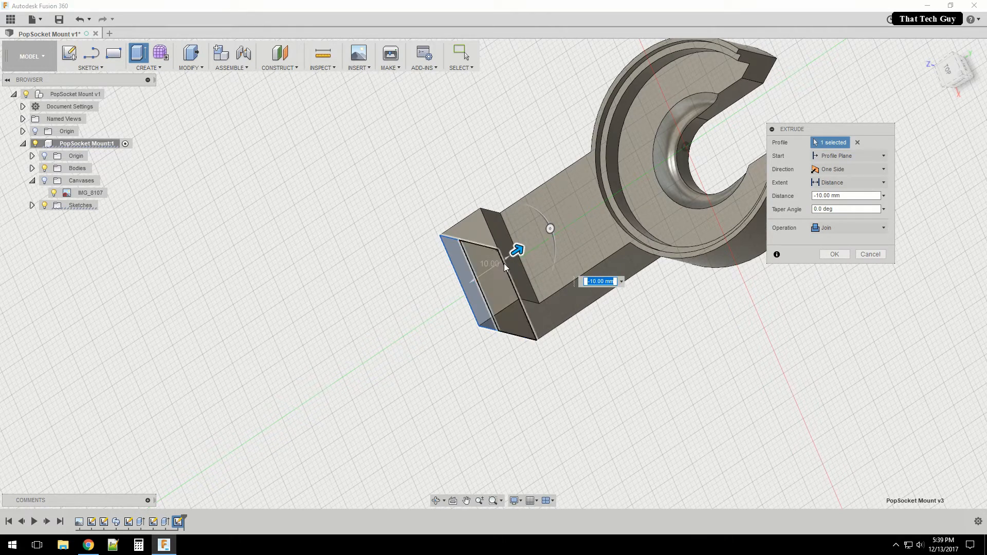
pyautogui.moveTo(512, 253); pyautogui.dragTo(536, 244)
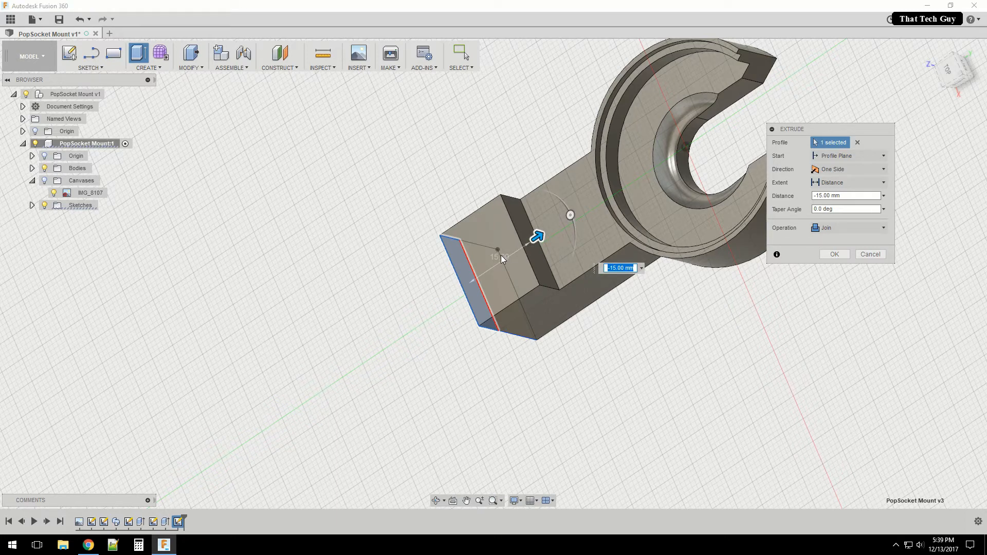
pyautogui.moveTo(536, 238); pyautogui.dragTo(533, 249)
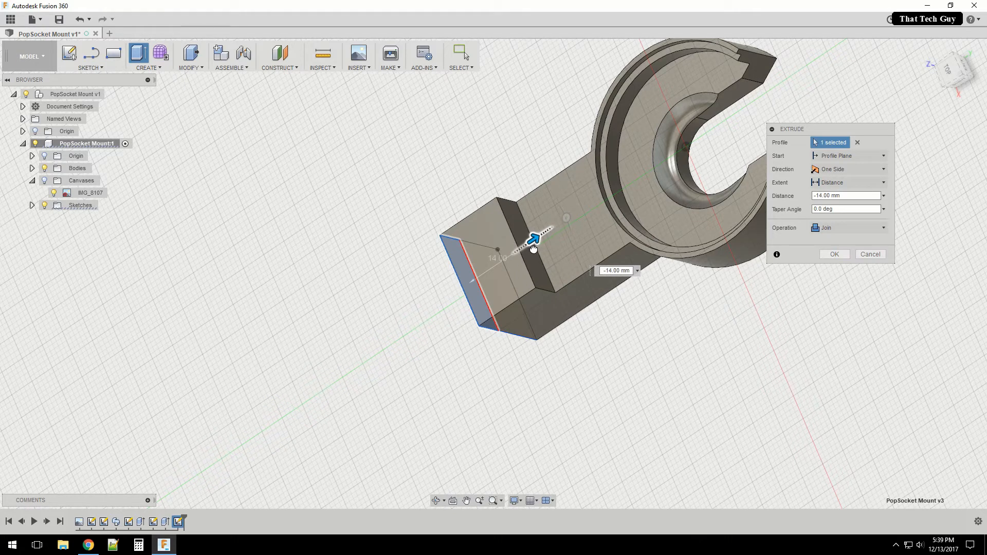
pyautogui.moveTo(534, 249); pyautogui.dragTo(531, 250)
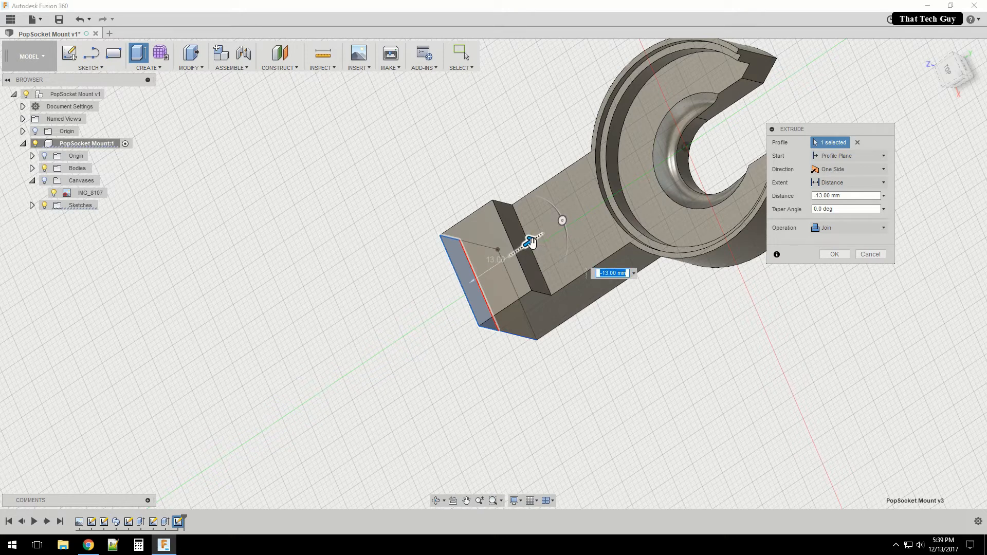
pyautogui.click(822, 257)
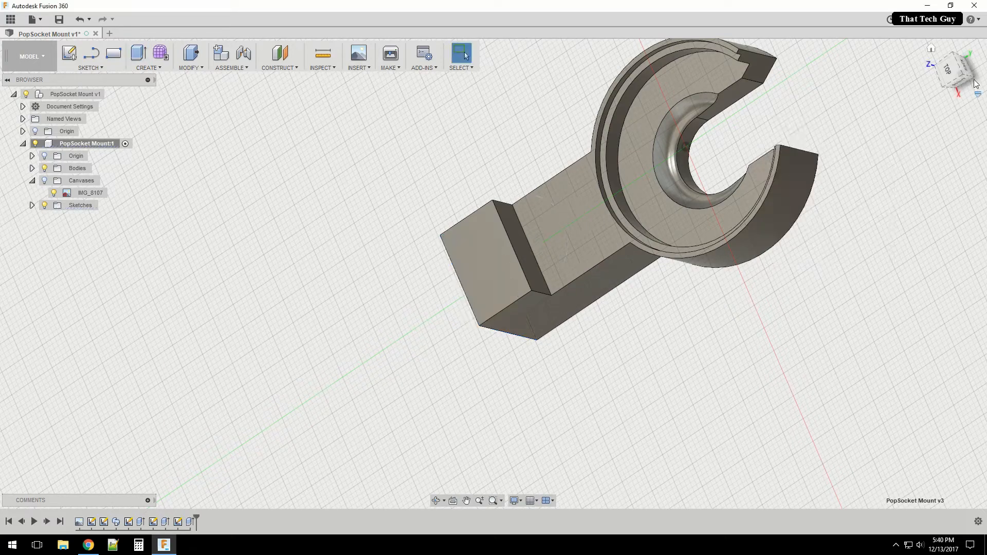
# Check the 1/2 inch to mm conversion in the browser again and return to the Fusion 360 model
pyautogui.moveTo(967, 74)
pyautogui.mouseDown()
pyautogui.moveTo(951, 50)
pyautogui.moveTo(954, 73)
pyautogui.mouseUp()
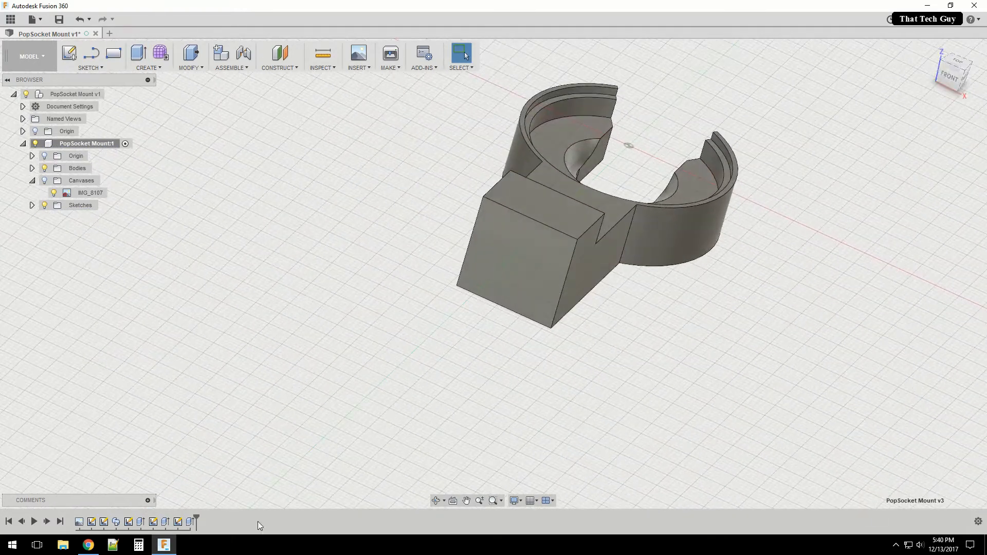
pyautogui.click(89, 546)
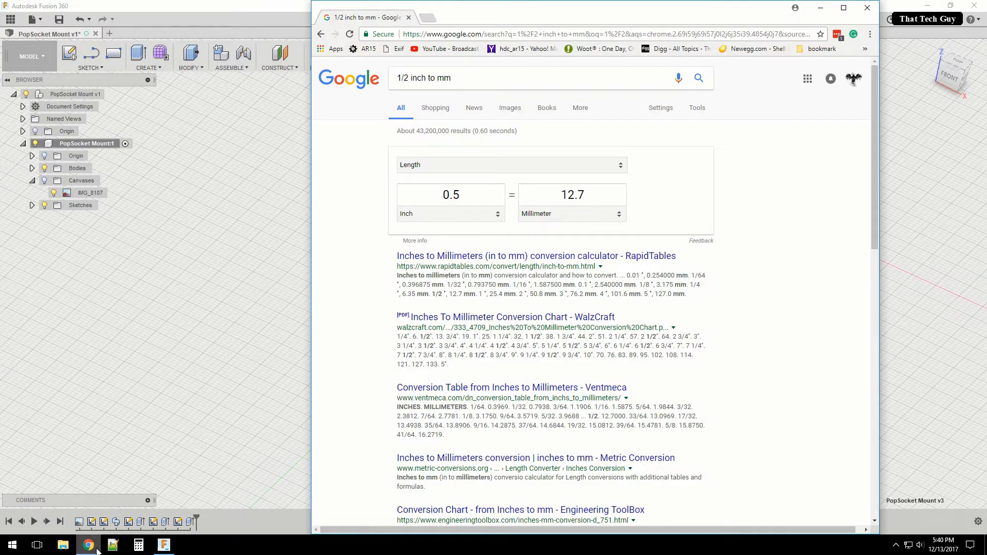
pyautogui.click(96, 549)
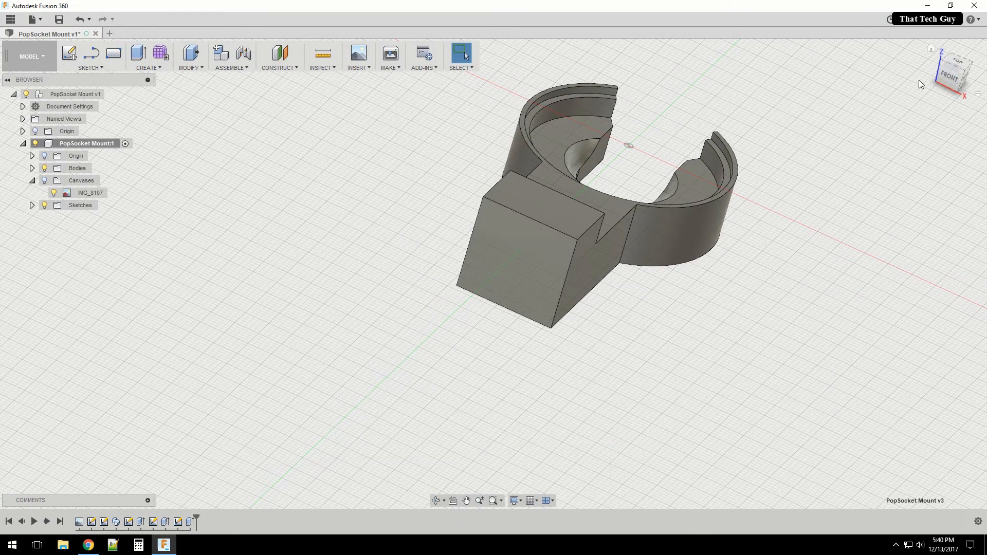
# Sketch a 12.7 mm center diameter circle near the middle of the end block's square face
pyautogui.moveTo(954, 78)
pyautogui.mouseDown()
pyautogui.moveTo(951, 47)
pyautogui.moveTo(946, 82)
pyautogui.mouseUp()
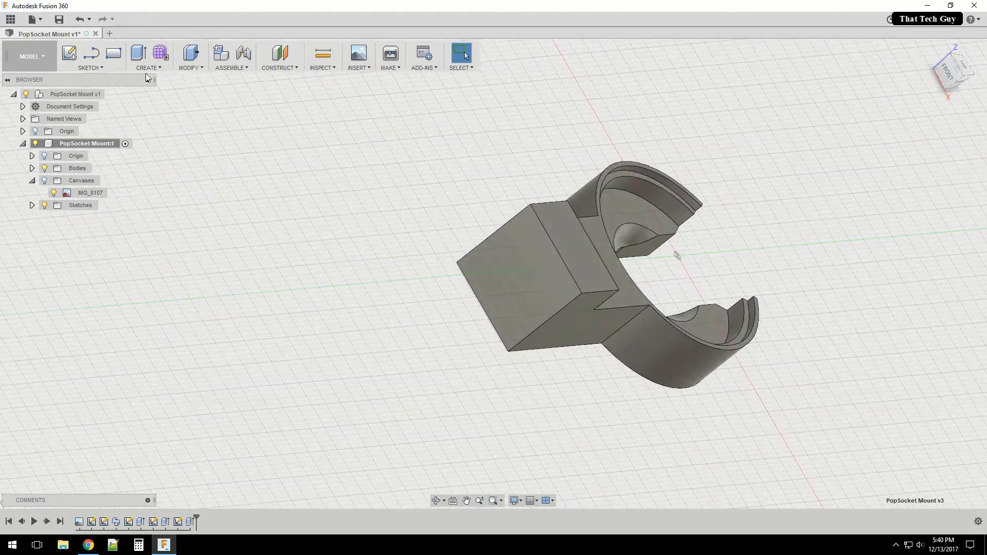
pyautogui.click(96, 70)
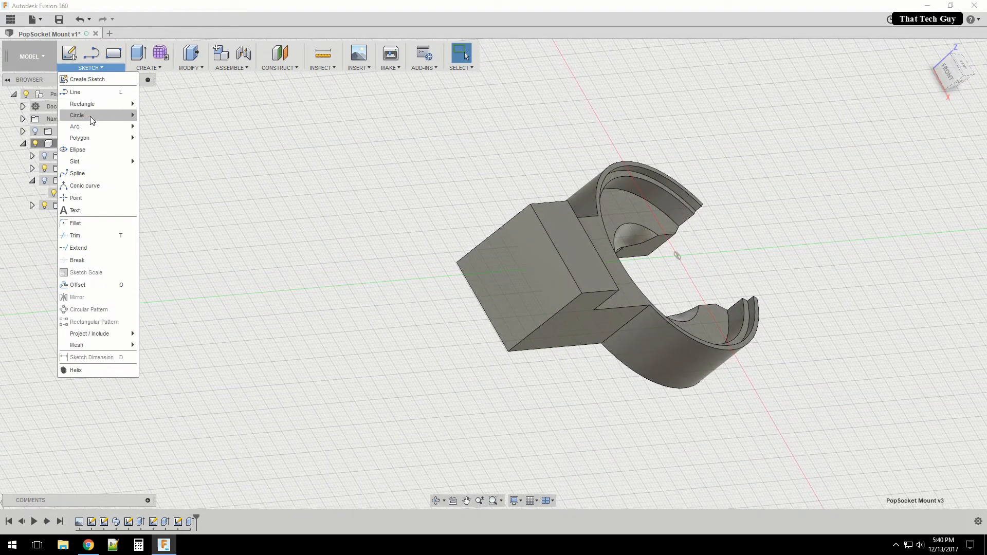
pyautogui.moveTo(92, 118)
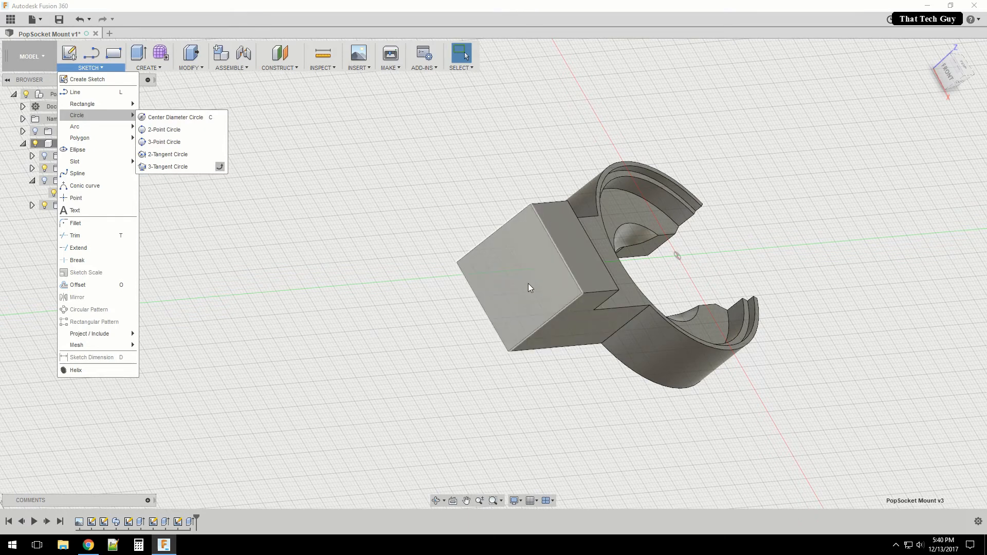
pyautogui.click(176, 117)
pyautogui.click(511, 273)
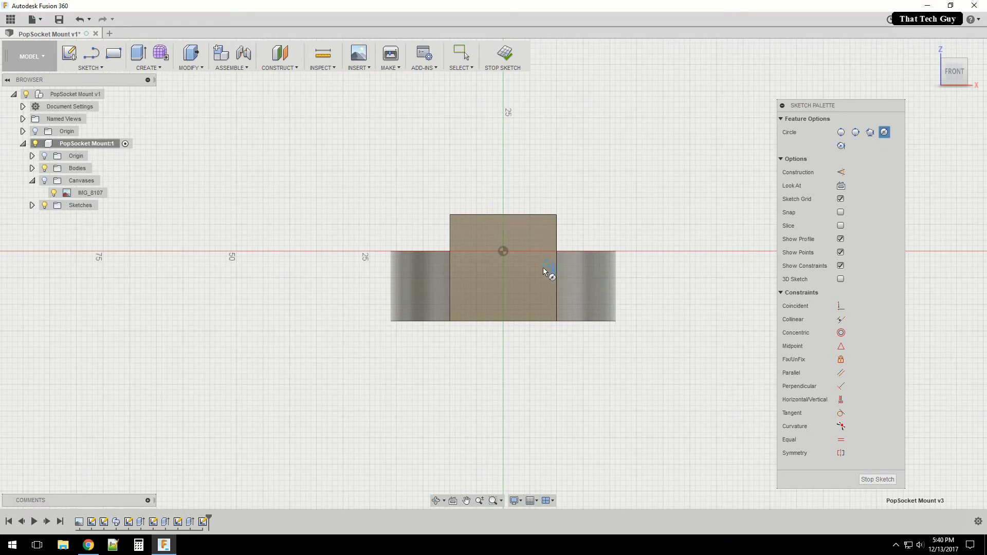
pyautogui.click(502, 267)
pyautogui.write('12.7')
pyautogui.press('Return')
pyautogui.press('Escape')
# Extrude the circle -8 mm into the end block with the Cut operation to make a blind hole
pyautogui.moveTo(961, 73); pyautogui.dragTo(974, 104)
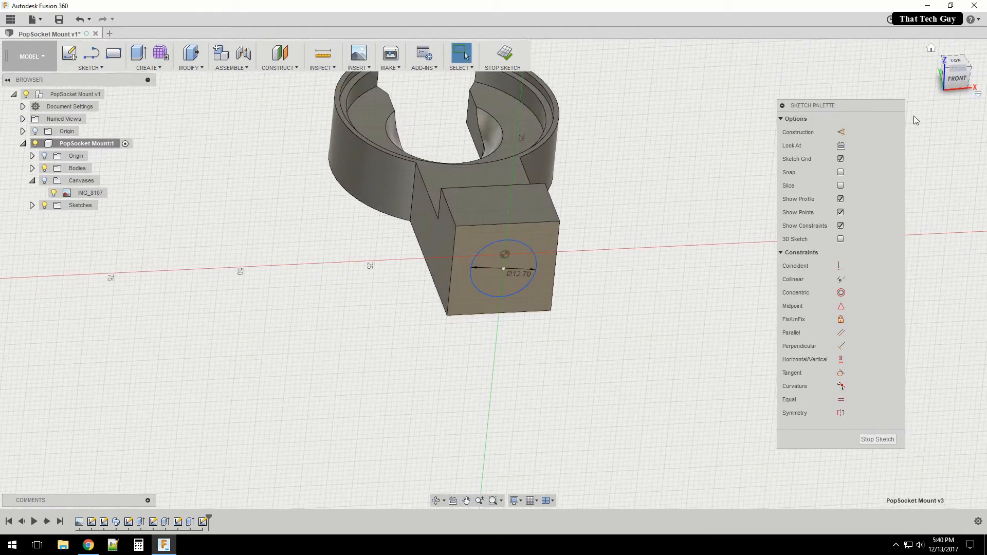
pyautogui.rightClick(524, 266)
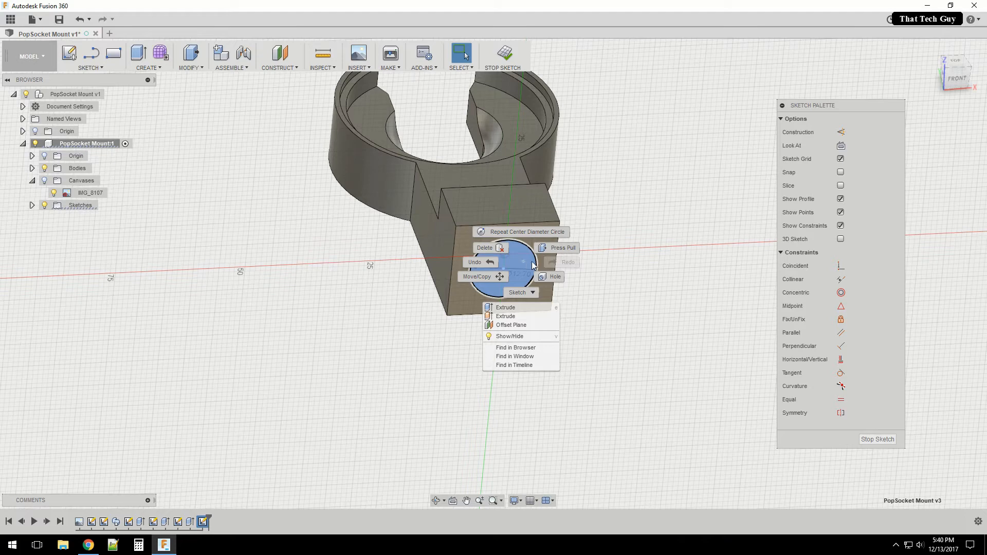
pyautogui.click(512, 312)
pyautogui.moveTo(511, 294); pyautogui.dragTo(499, 253)
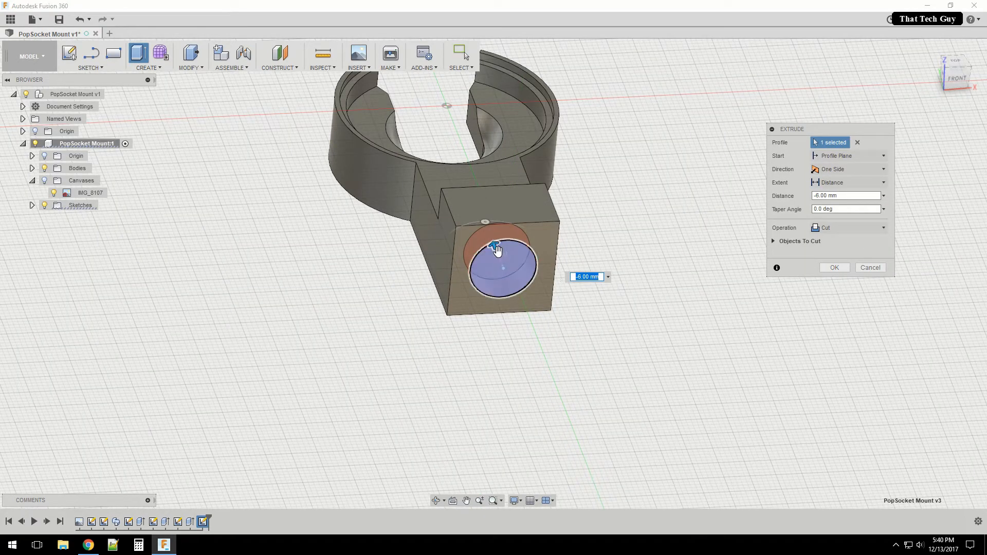
pyautogui.moveTo(956, 66)
pyautogui.mouseDown()
pyautogui.moveTo(961, 101)
pyautogui.moveTo(955, 69)
pyautogui.mouseUp()
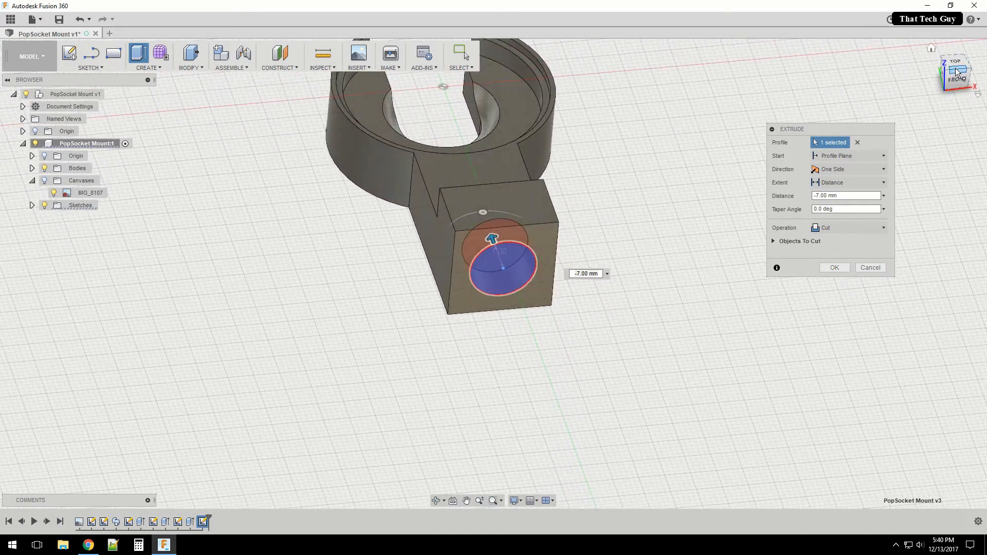
pyautogui.moveTo(492, 239); pyautogui.dragTo(491, 235)
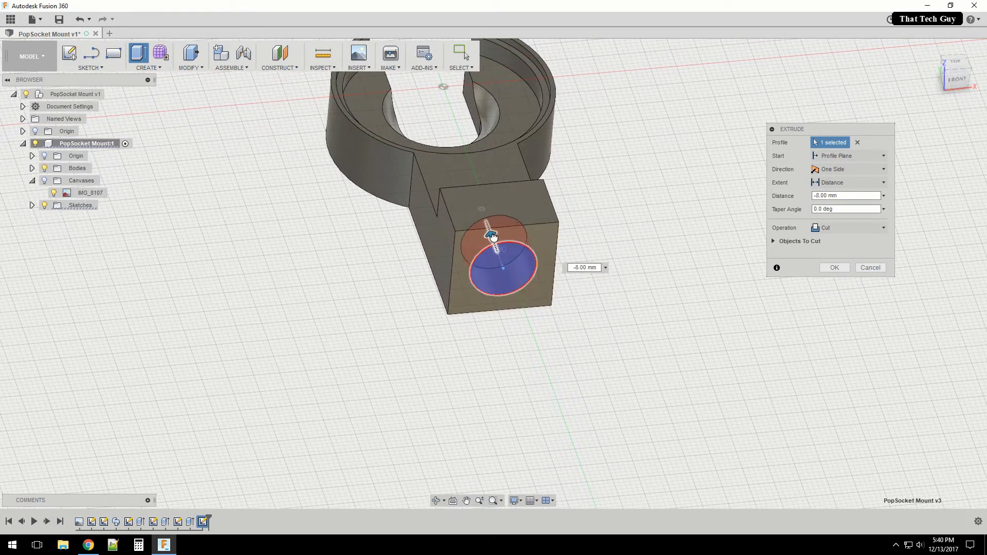
pyautogui.click(825, 266)
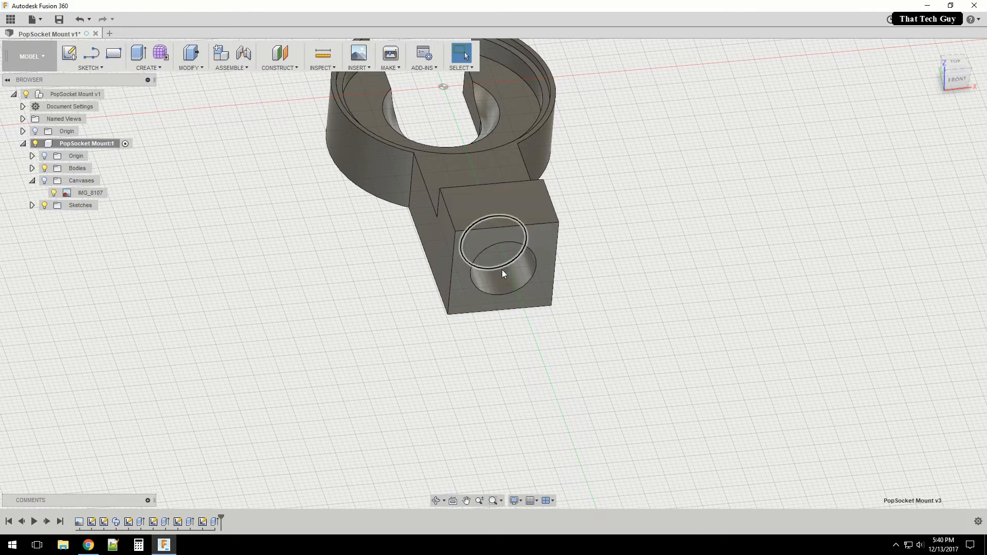
# Add a full-length modeled thread to the end block's hole using ANSI Unified Screw Threads, 0.5 in, 1/2-12 UNS, class 3B, right hand
pyautogui.click(511, 281)
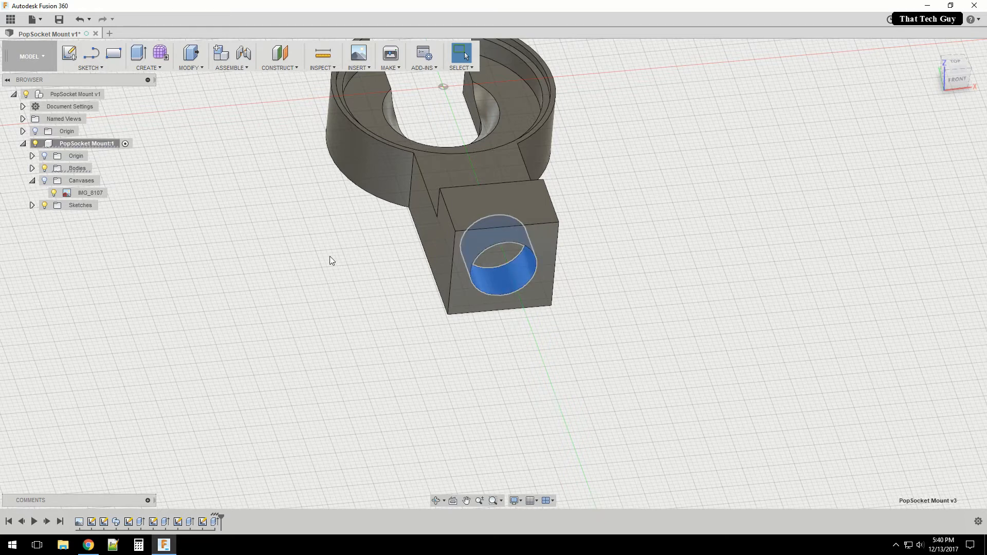
pyautogui.click(263, 258)
pyautogui.click(150, 70)
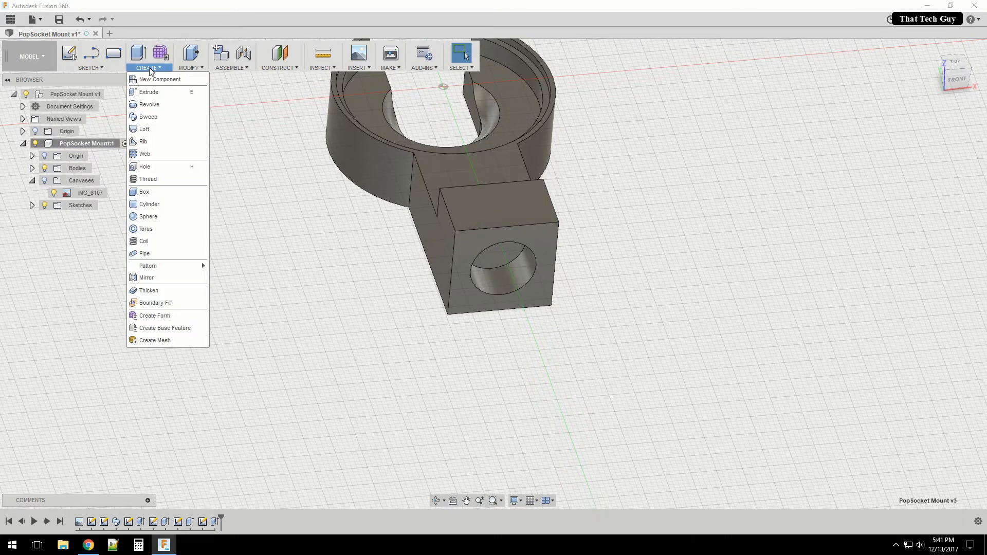
pyautogui.click(149, 179)
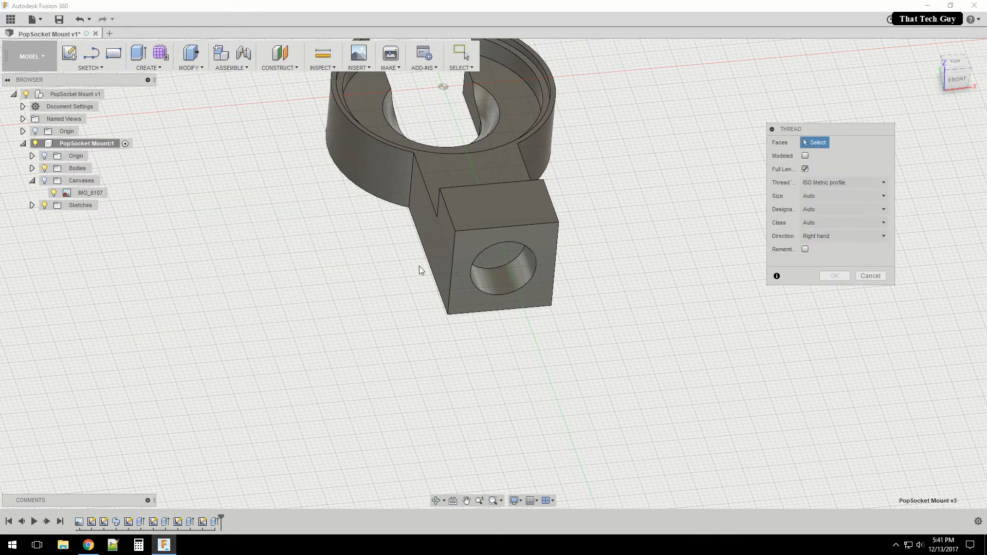
pyautogui.click(499, 281)
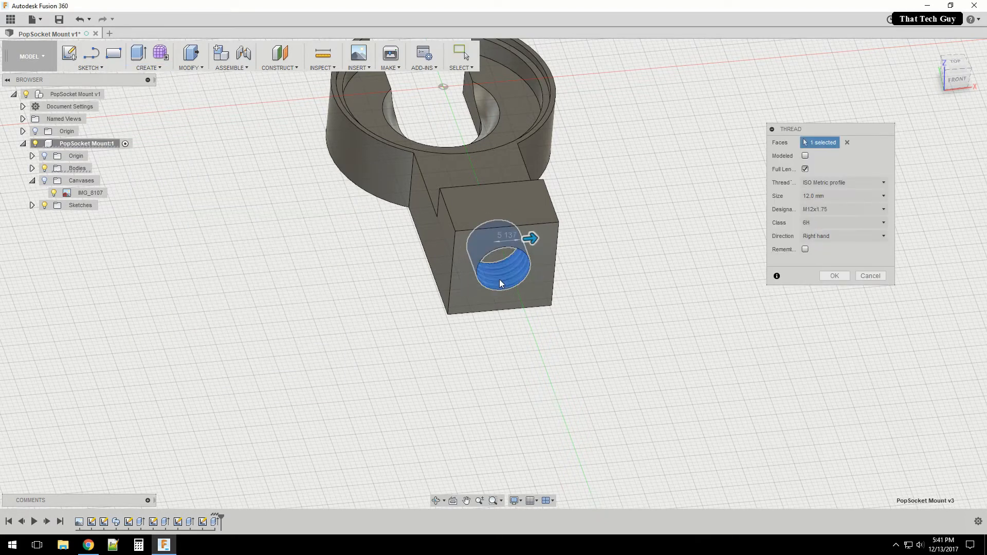
pyautogui.click(834, 184)
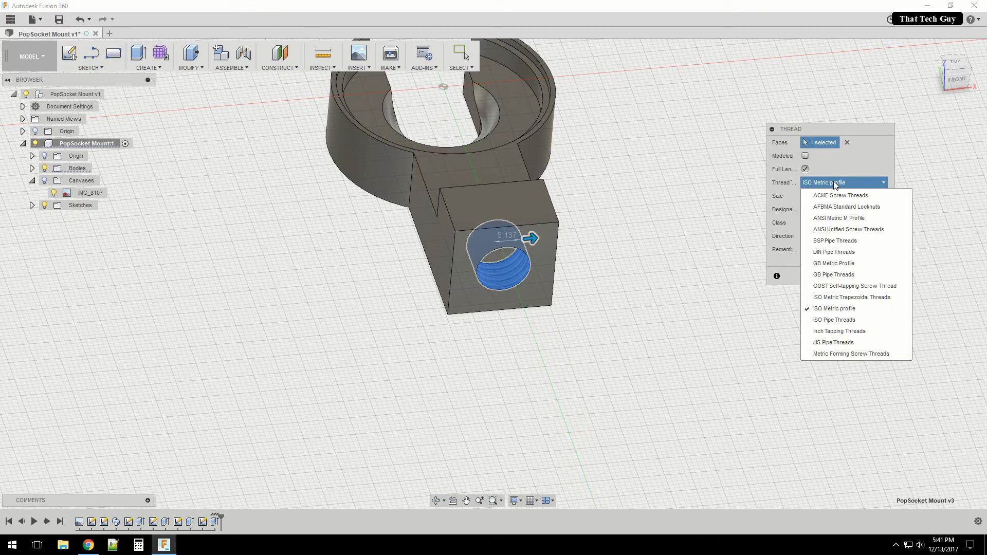
pyautogui.click(837, 227)
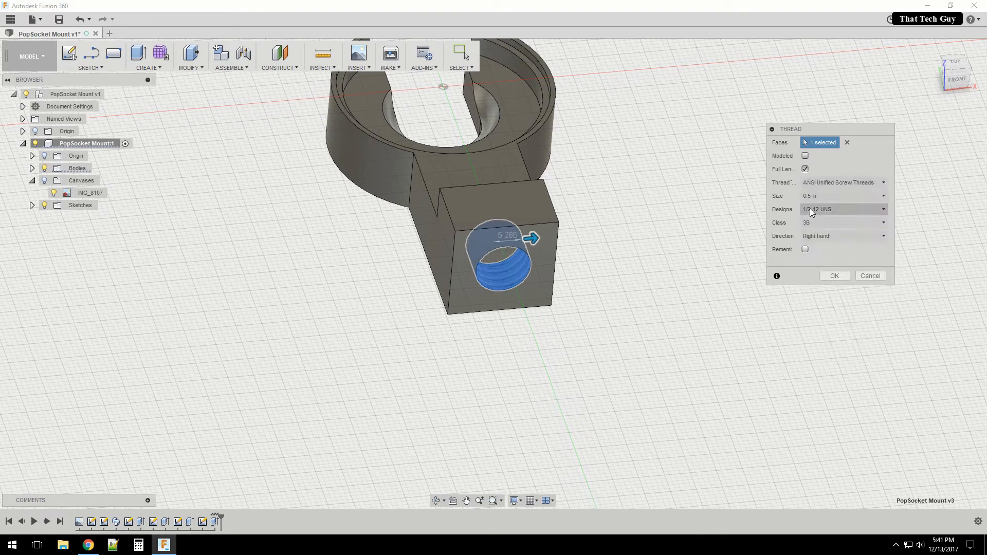
pyautogui.click(805, 156)
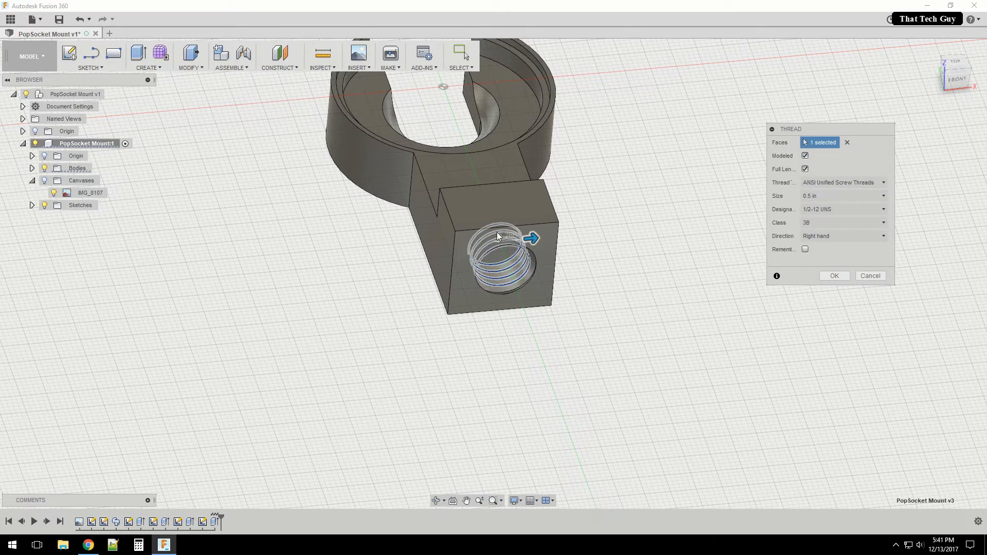
pyautogui.click(836, 276)
# Save the design as a new version with the description "User Saved"
pyautogui.click(954, 78)
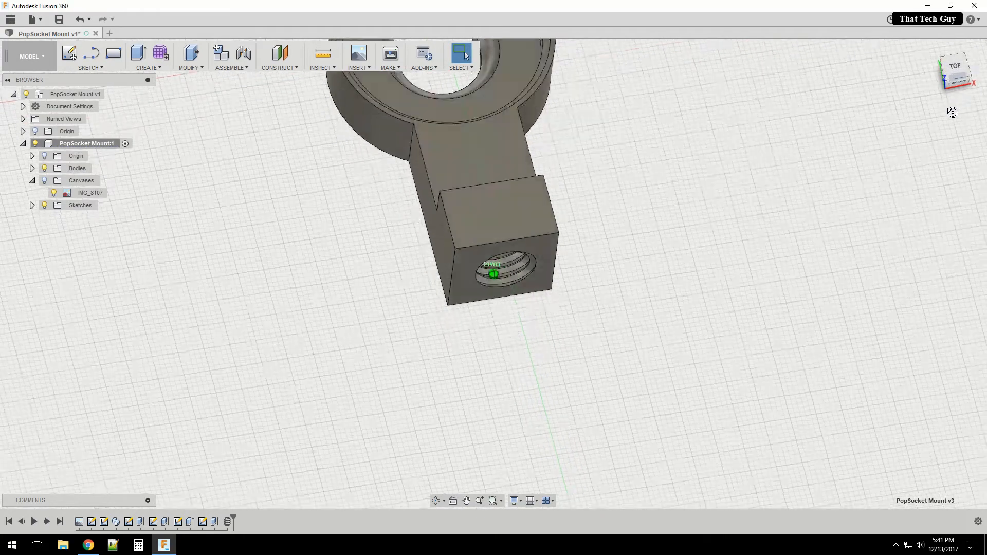
pyautogui.moveTo(954, 88)
pyautogui.mouseDown()
pyautogui.moveTo(950, 56)
pyautogui.moveTo(964, 59)
pyautogui.moveTo(965, 73)
pyautogui.moveTo(947, 82)
pyautogui.moveTo(960, 86)
pyautogui.moveTo(955, 67)
pyautogui.moveTo(954, 87)
pyautogui.moveTo(962, 76)
pyautogui.mouseUp()
pyautogui.moveTo(349, 129)
pyautogui.keyDown('shift'); pyautogui.mouseDown(button='middle')
pyautogui.moveTo(300, 133)
pyautogui.moveTo(308, 135)
pyautogui.mouseUp(button='middle'); pyautogui.keyUp('shift')
pyautogui.click(59, 20)
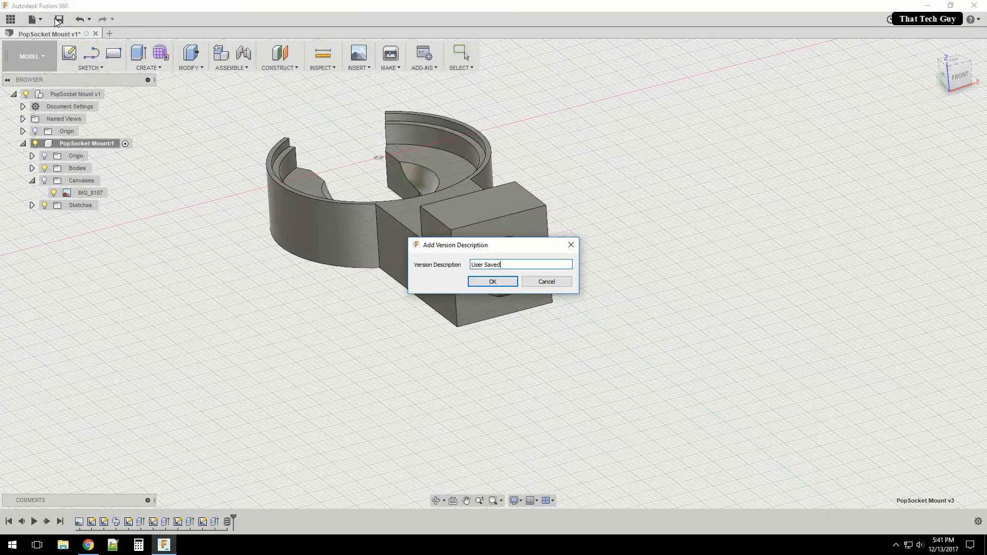
pyautogui.click(493, 282)
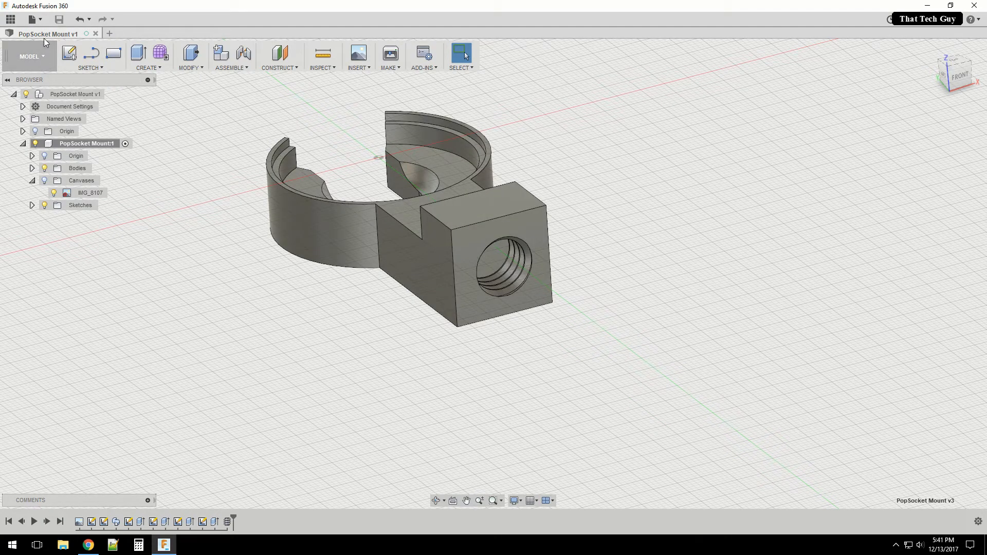
# Set up a 3D print export of the mount body at High refinement with Send to 3D Print Utility turned off
pyautogui.click(42, 20)
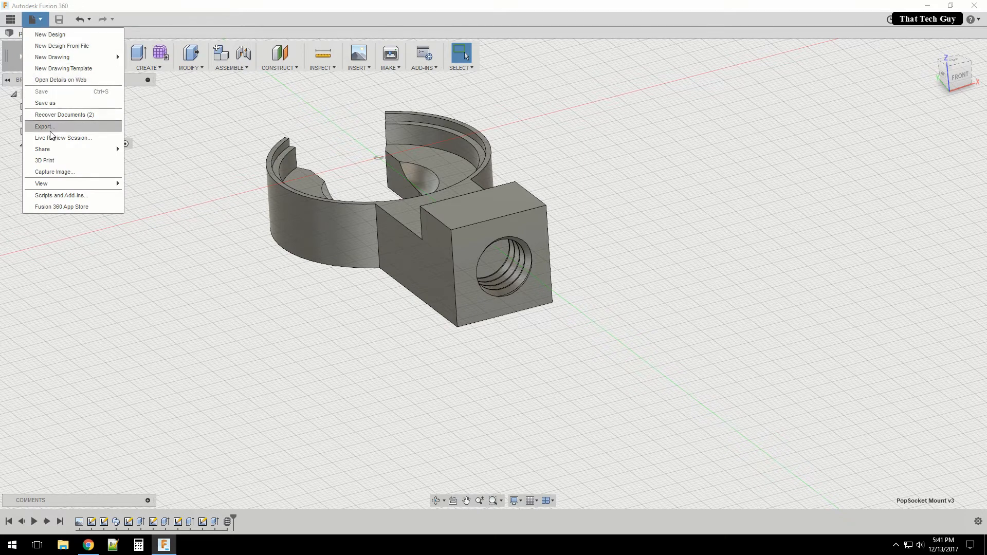
pyautogui.click(51, 161)
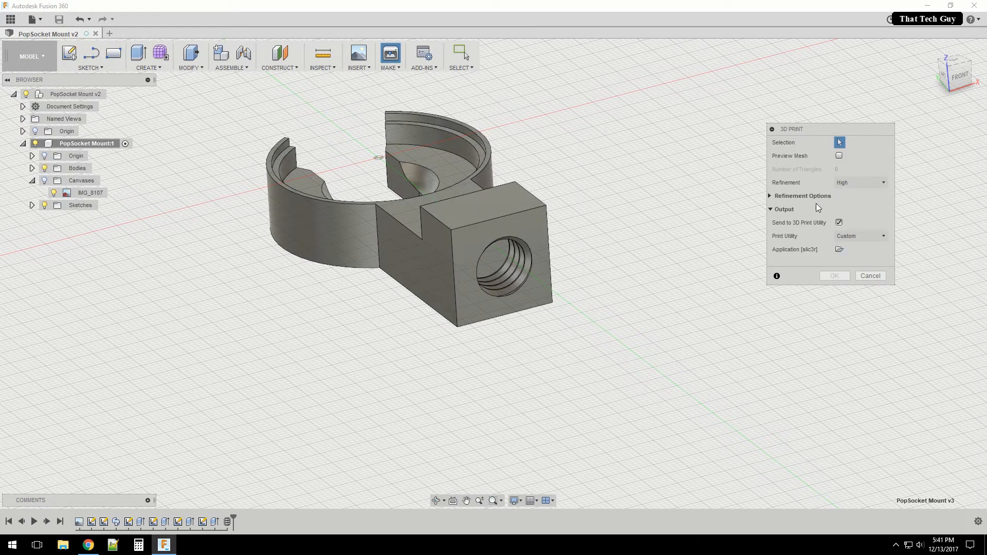
pyautogui.click(862, 186)
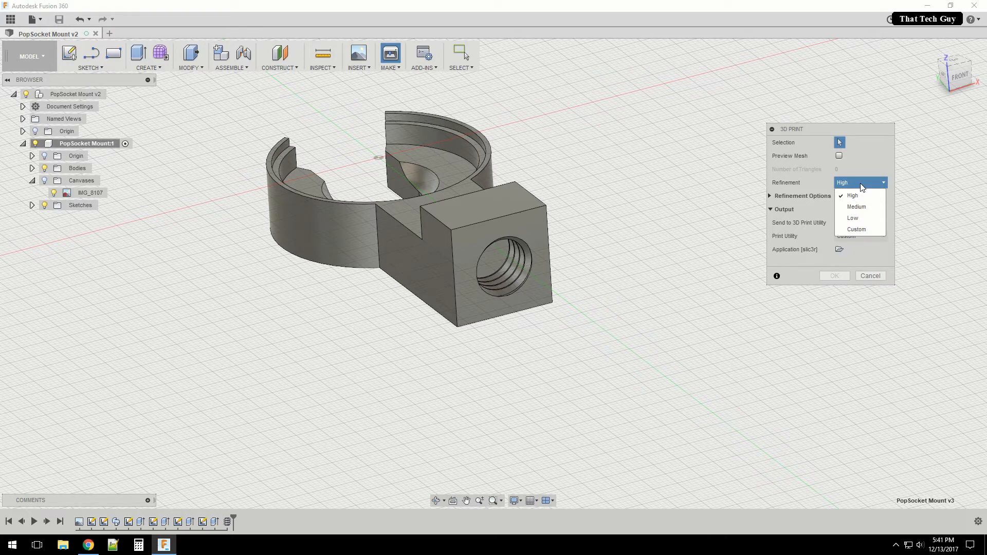
pyautogui.click(800, 172)
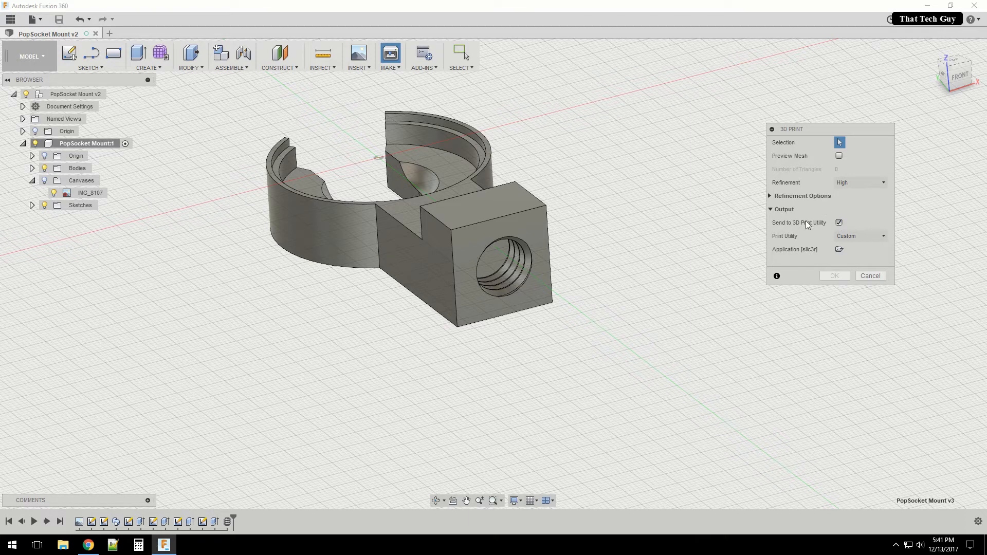
pyautogui.click(839, 223)
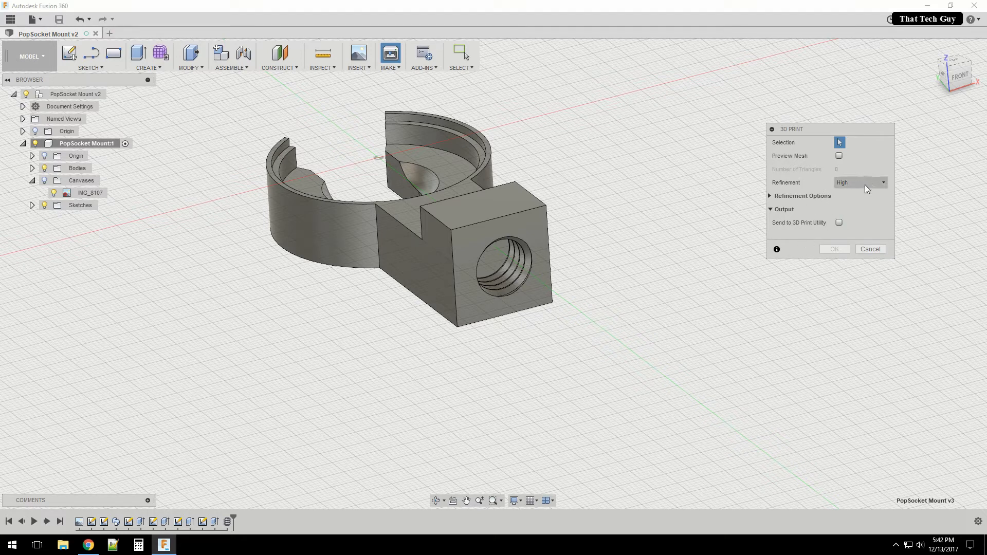
pyautogui.click(501, 218)
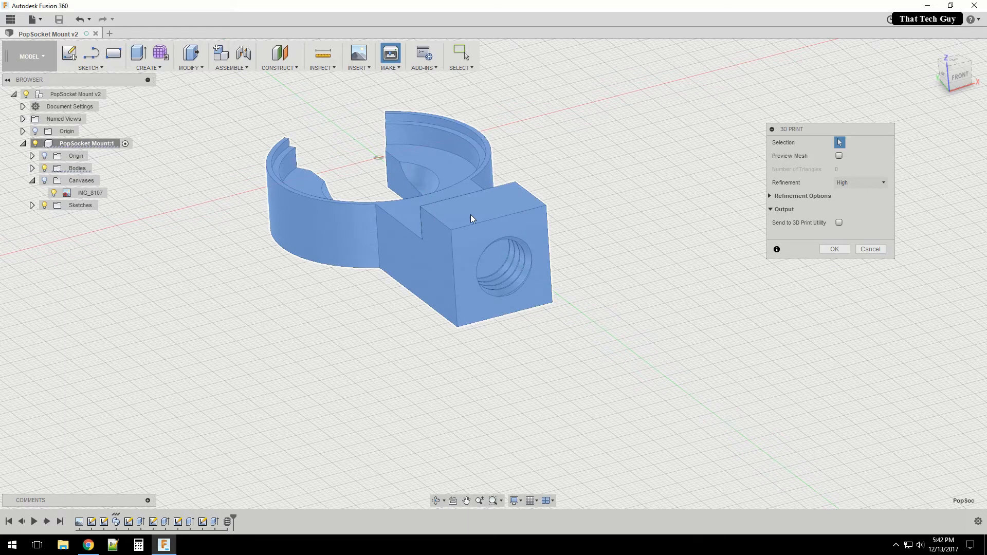
# Save the exported body as an STL file named Socket Mount on the Desktop
pyautogui.click(834, 250)
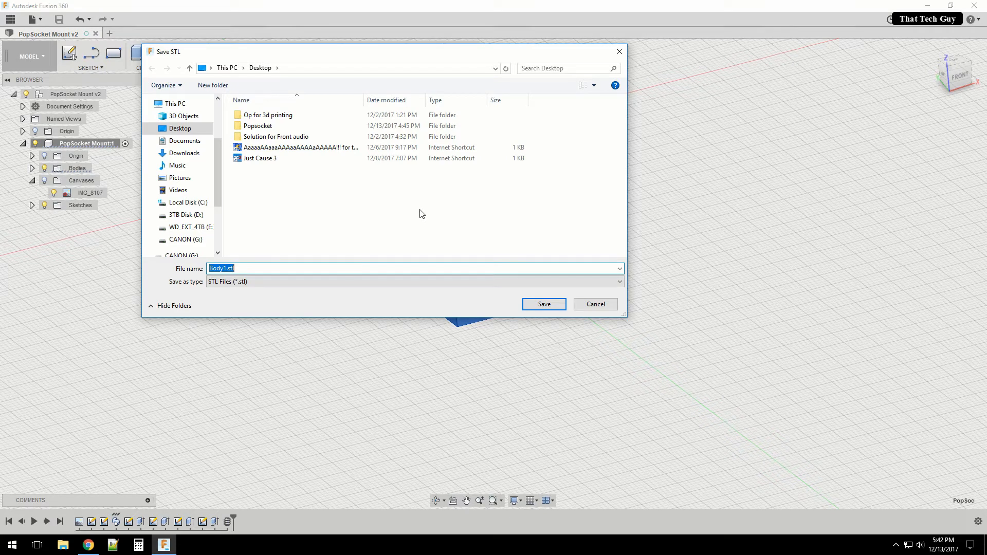
pyautogui.write('S')
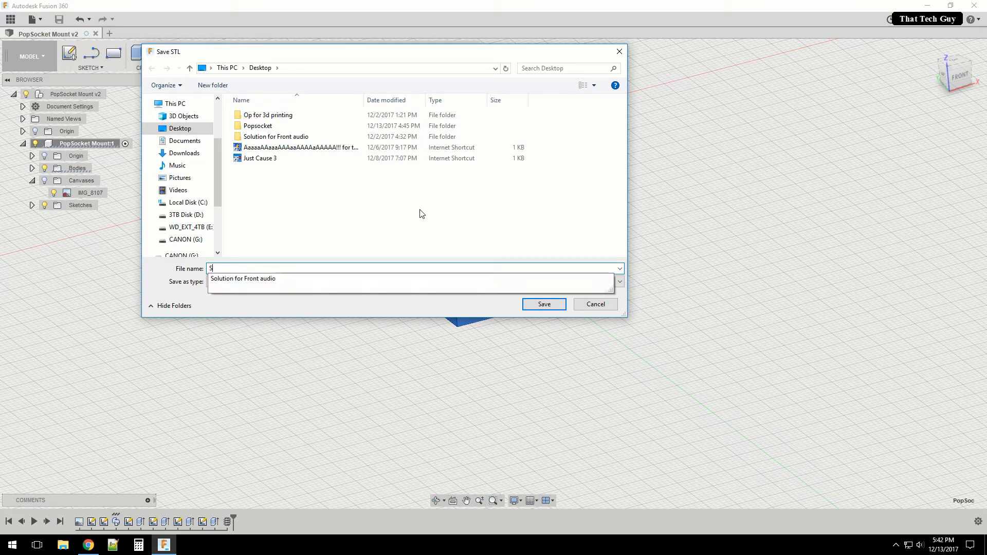
pyautogui.write('ocket Mount')
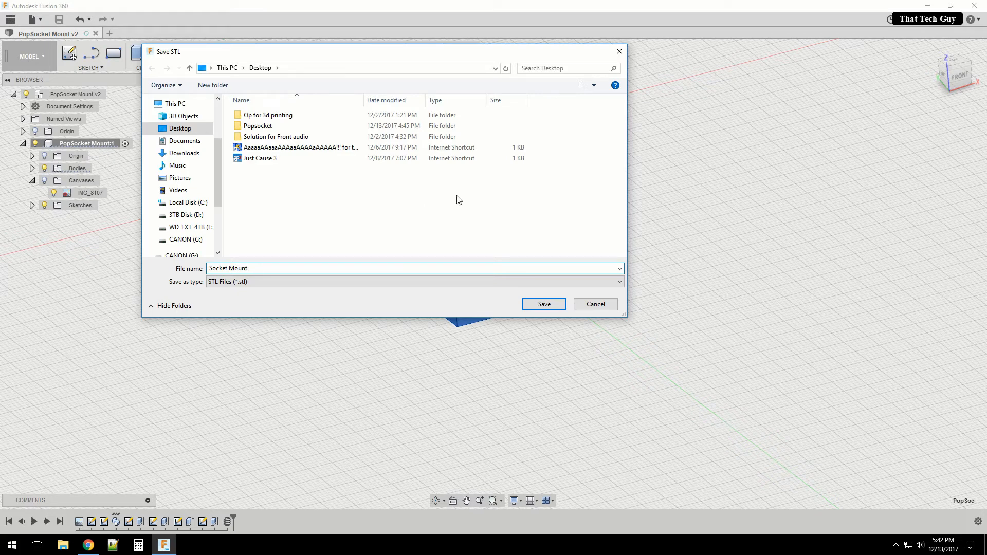
pyautogui.click(547, 304)
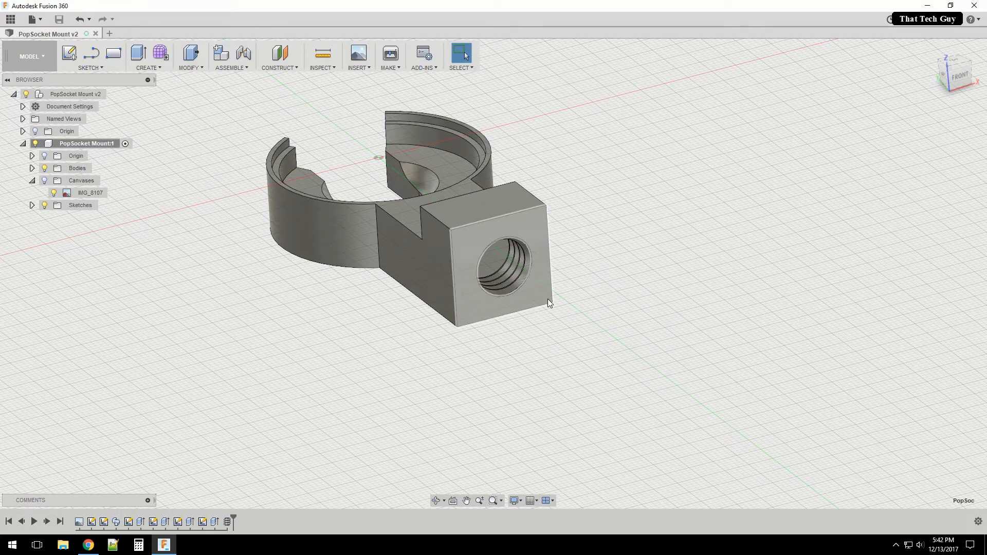
# Switch to Slic3r Prusa Edition and load Socket Mount.stl from the desktop onto the print bed
pyautogui.click(927, 6)
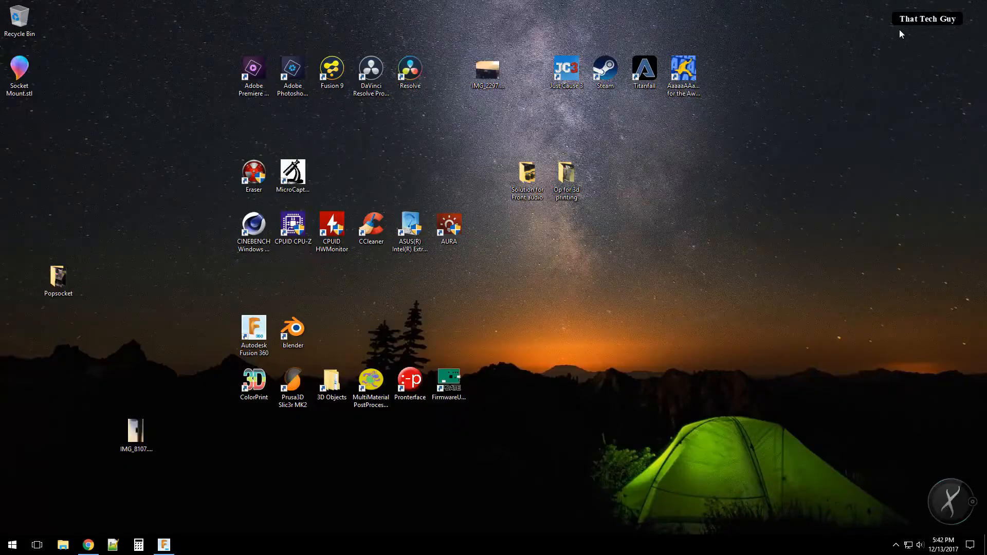
pyautogui.doubleClick(294, 383)
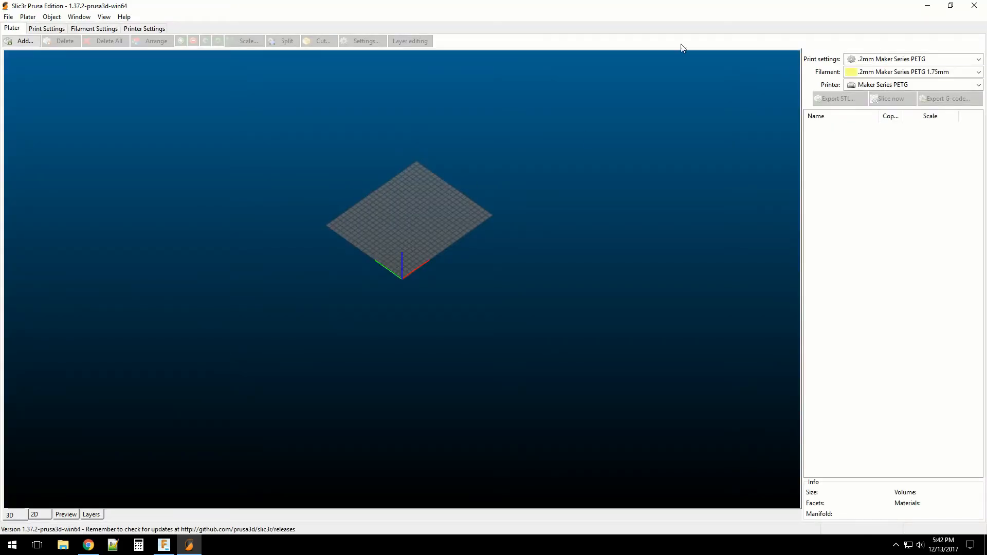
pyautogui.doubleClick(610, 5)
pyautogui.doubleClick(595, 24)
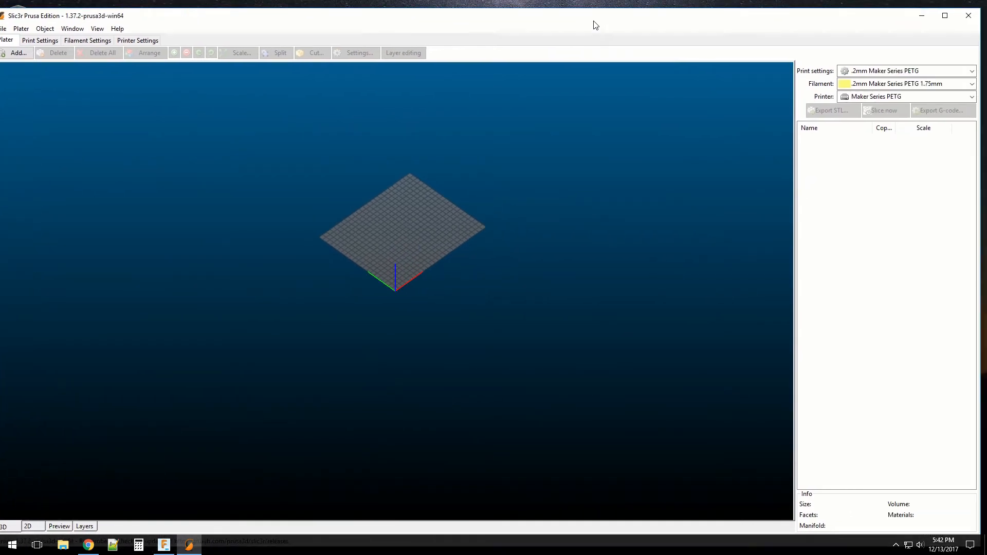
pyautogui.moveTo(595, 25); pyautogui.dragTo(704, 25)
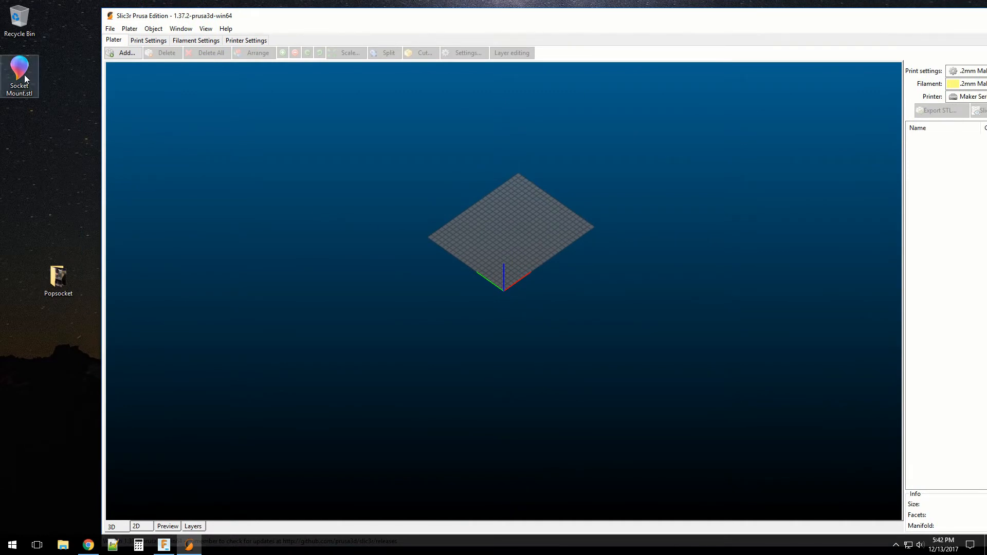
pyautogui.moveTo(18, 74); pyautogui.dragTo(521, 211)
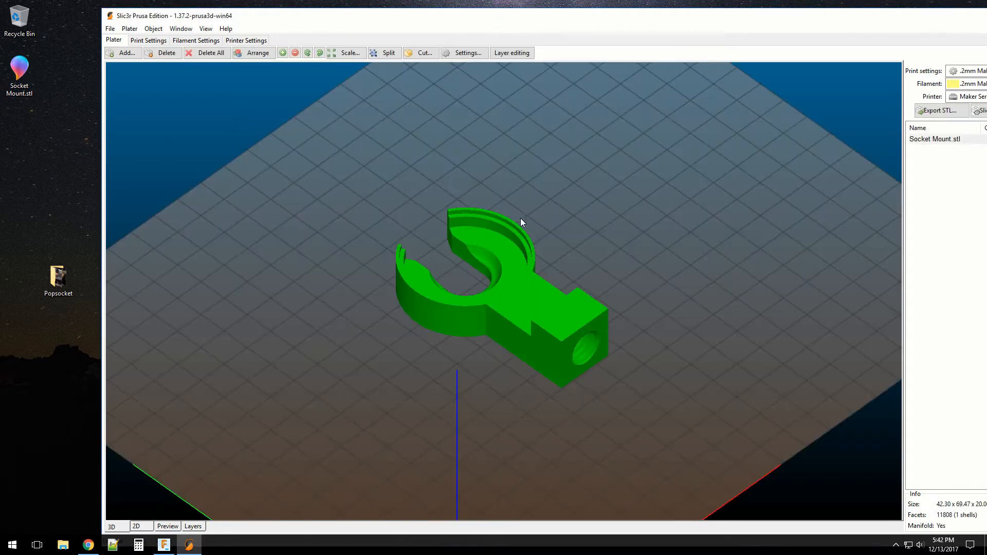
pyautogui.moveTo(707, 255); pyautogui.dragTo(658, 186)
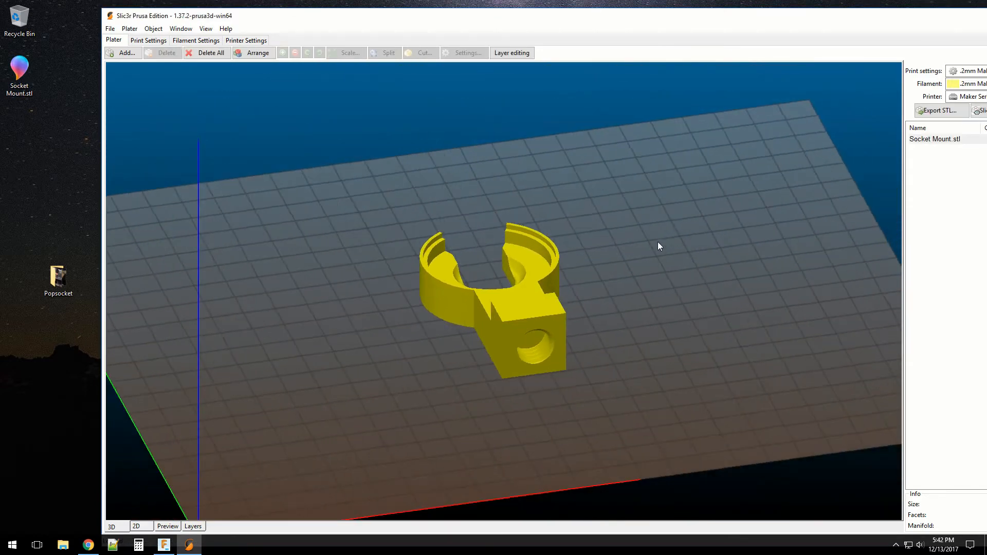
pyautogui.doubleClick(741, 20)
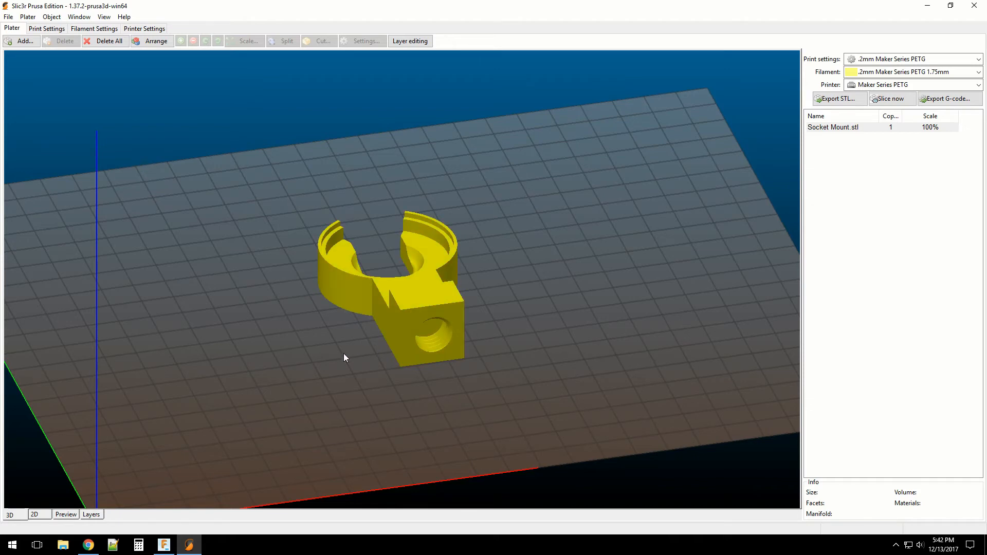
# Inspect the mount on the bed from several angles and preview its sliced layers up to a height of 3.40 mm
pyautogui.moveTo(338, 365); pyautogui.dragTo(363, 337)
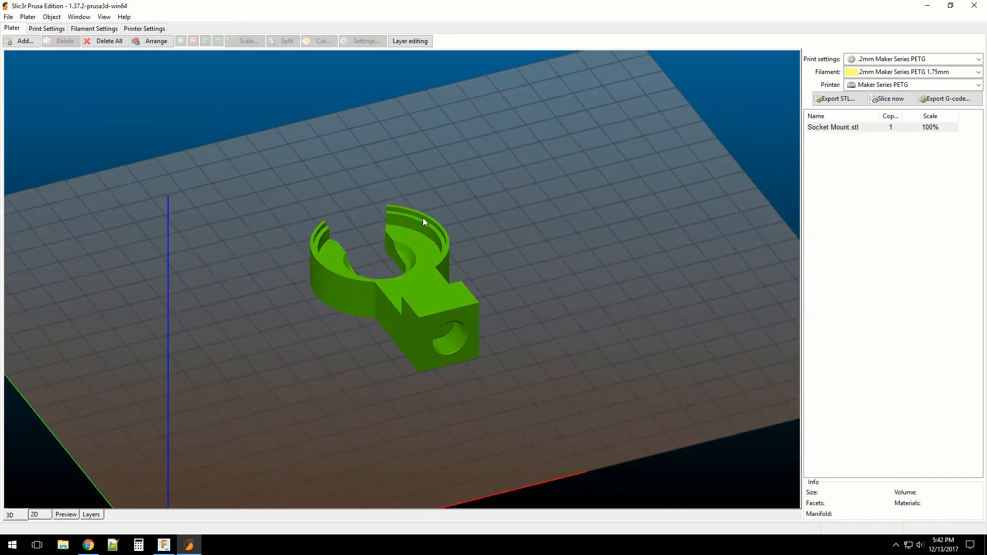
pyautogui.moveTo(406, 337); pyautogui.dragTo(417, 294)
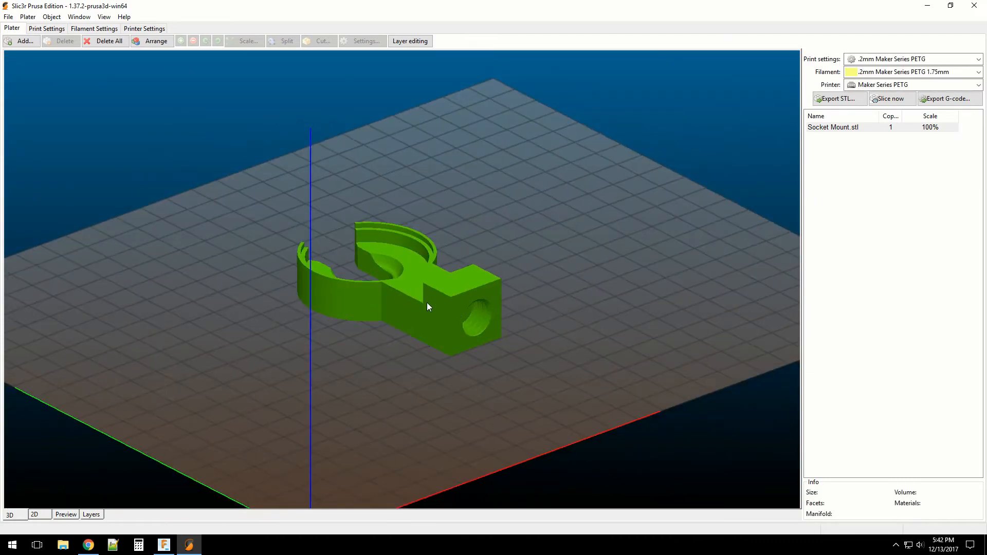
pyautogui.moveTo(551, 252); pyautogui.dragTo(523, 276)
pyautogui.moveTo(402, 345); pyautogui.dragTo(366, 368)
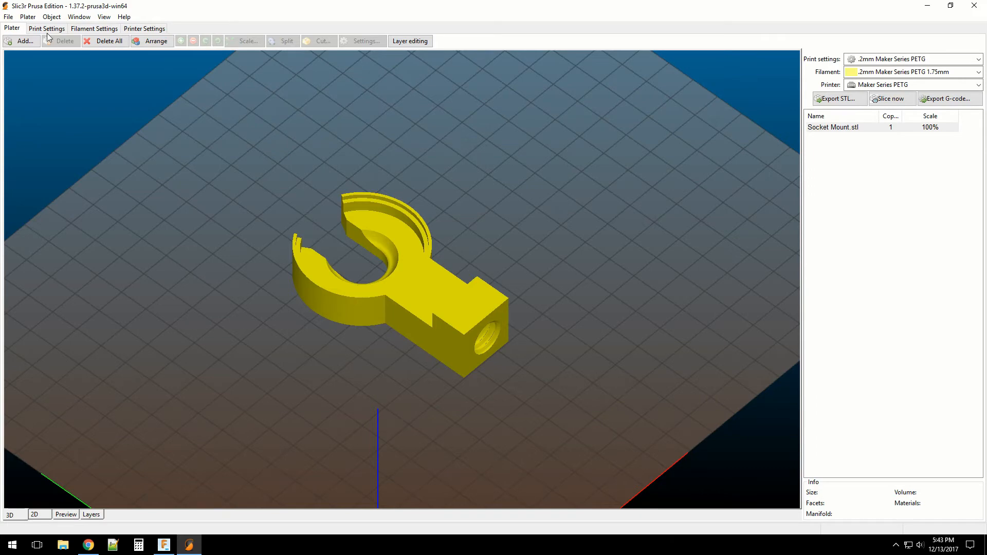
pyautogui.click(67, 515)
pyautogui.moveTo(565, 276); pyautogui.dragTo(656, 251)
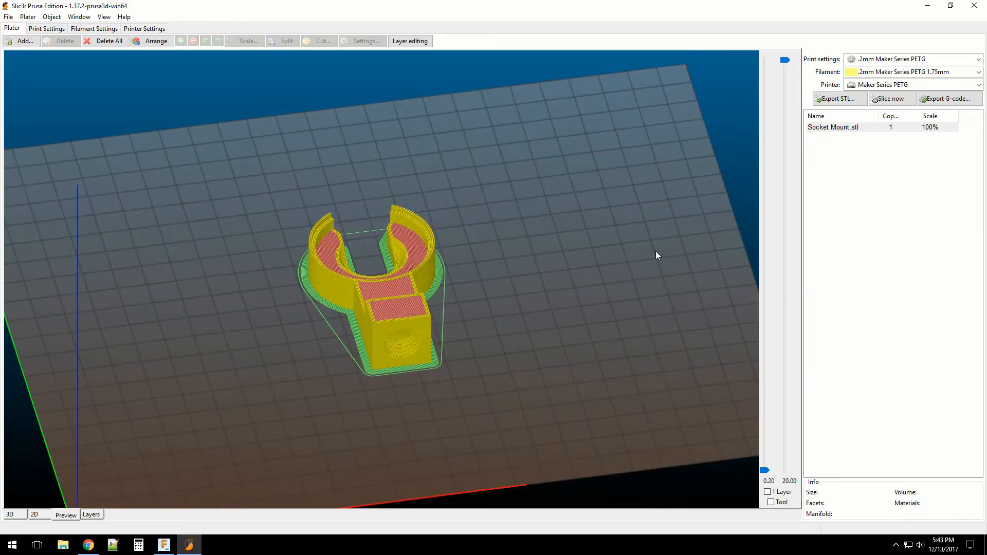
pyautogui.moveTo(785, 59); pyautogui.dragTo(775, 404)
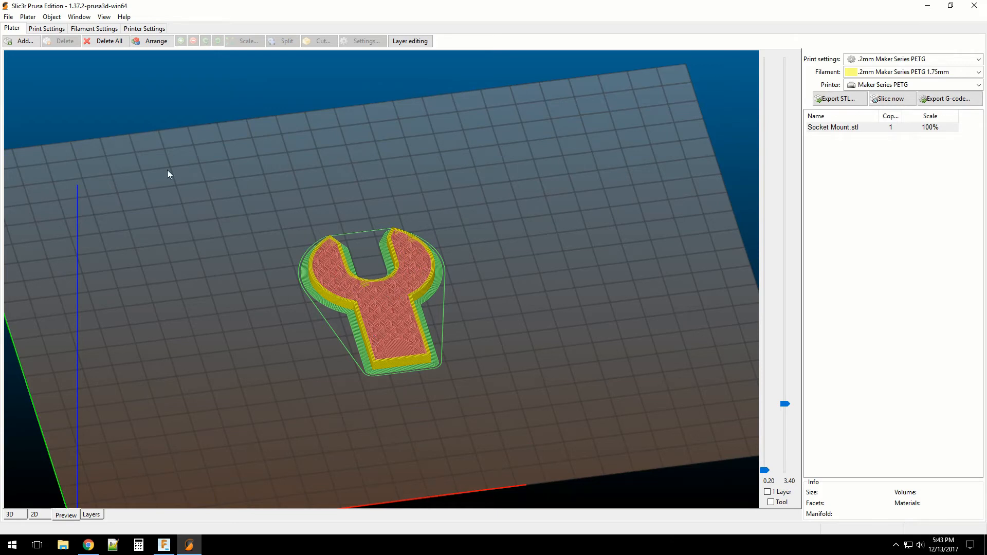
# Set the infill density in the print settings to 10%
pyautogui.click(49, 31)
pyautogui.click(24, 66)
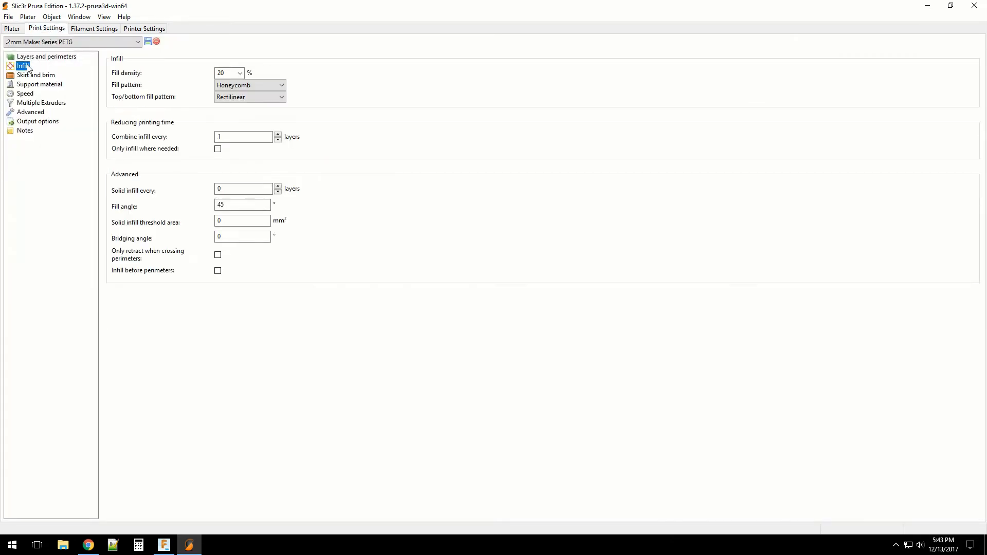
pyautogui.click(226, 73)
pyautogui.click(240, 73)
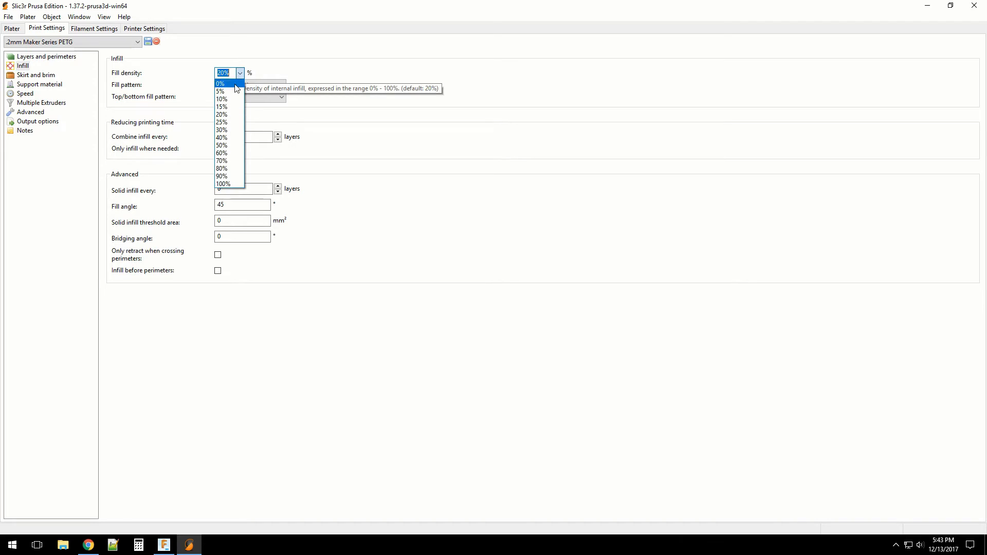
pyautogui.click(226, 100)
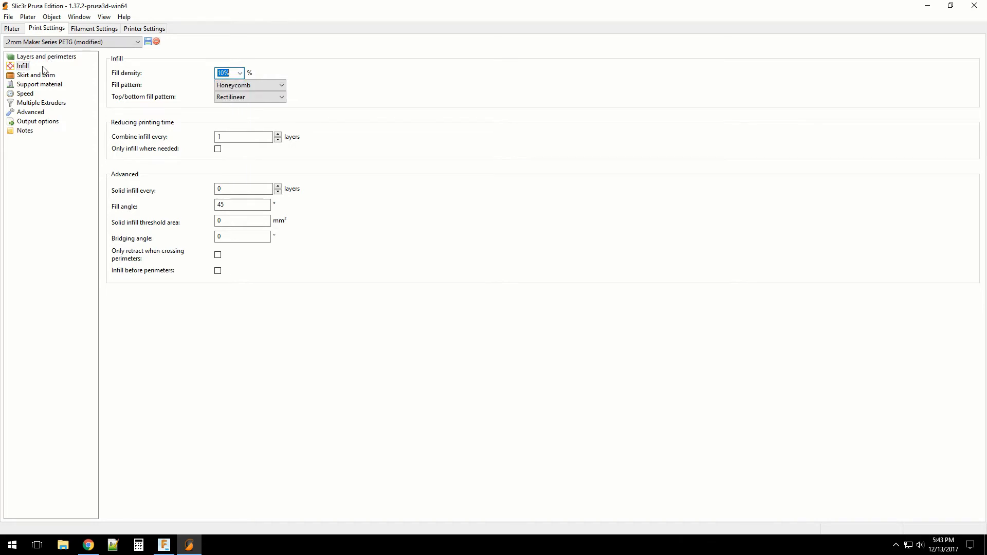
# Review the print settings for layers and perimeters, support material, speed, and skirt and brim
pyautogui.click(38, 77)
pyautogui.click(41, 57)
pyautogui.doubleClick(256, 177)
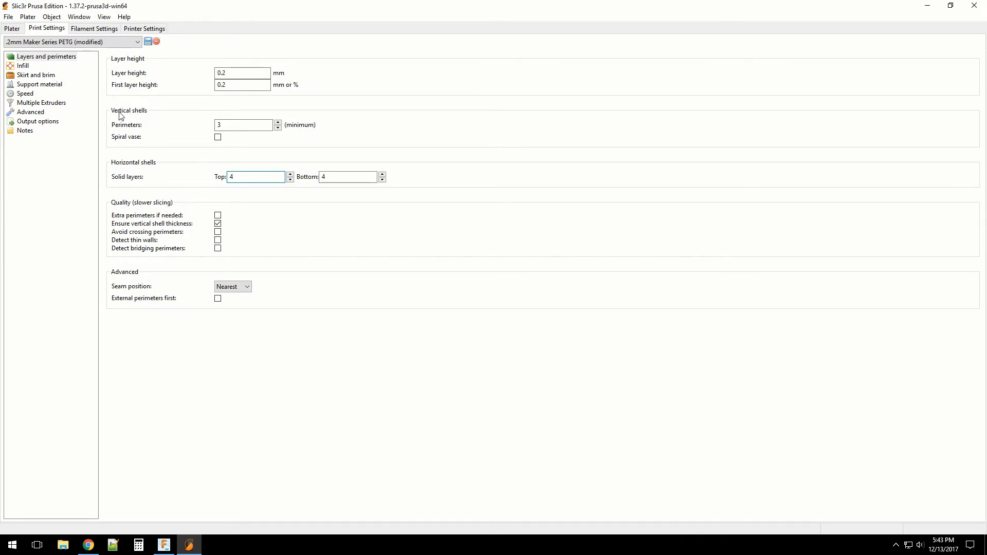
pyautogui.click(46, 85)
pyautogui.click(29, 95)
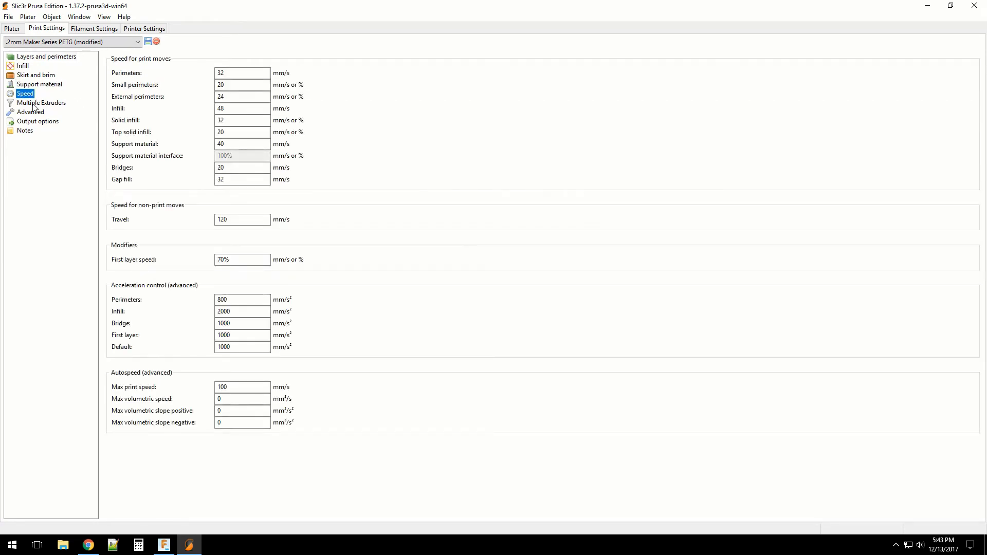
pyautogui.click(36, 76)
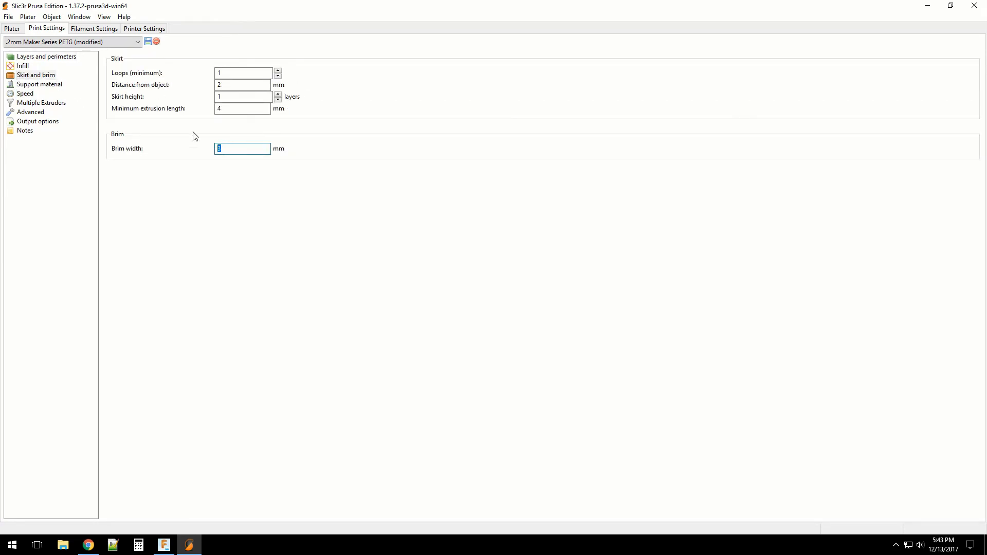
# Slice the mount with the updated print settings and preview its toolpaths up to the full 20.00 mm height
pyautogui.click(12, 29)
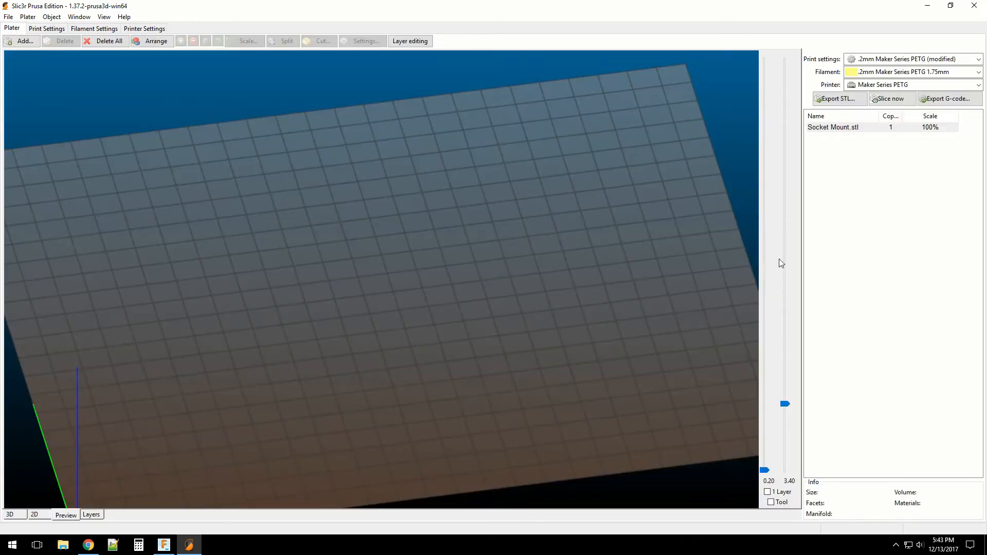
pyautogui.click(887, 98)
pyautogui.scroll(3, 566, 283)
pyautogui.moveTo(564, 283); pyautogui.dragTo(741, 107)
pyautogui.moveTo(787, 406); pyautogui.dragTo(715, 400)
pyautogui.moveTo(438, 433); pyautogui.dragTo(462, 351)
pyautogui.moveTo(401, 263); pyautogui.dragTo(535, 342)
pyautogui.moveTo(785, 400); pyautogui.dragTo(739, 77)
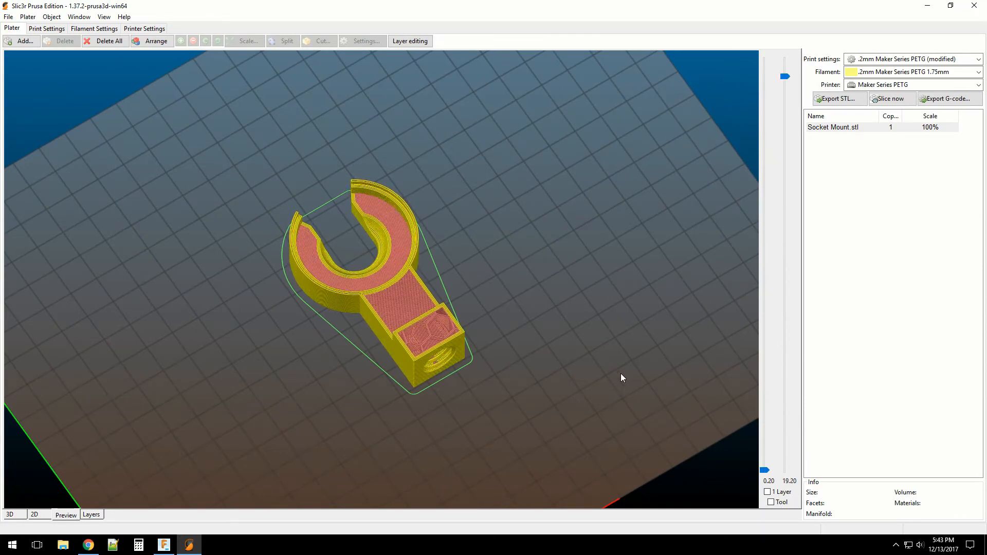
pyautogui.moveTo(785, 77); pyautogui.dragTo(785, 55)
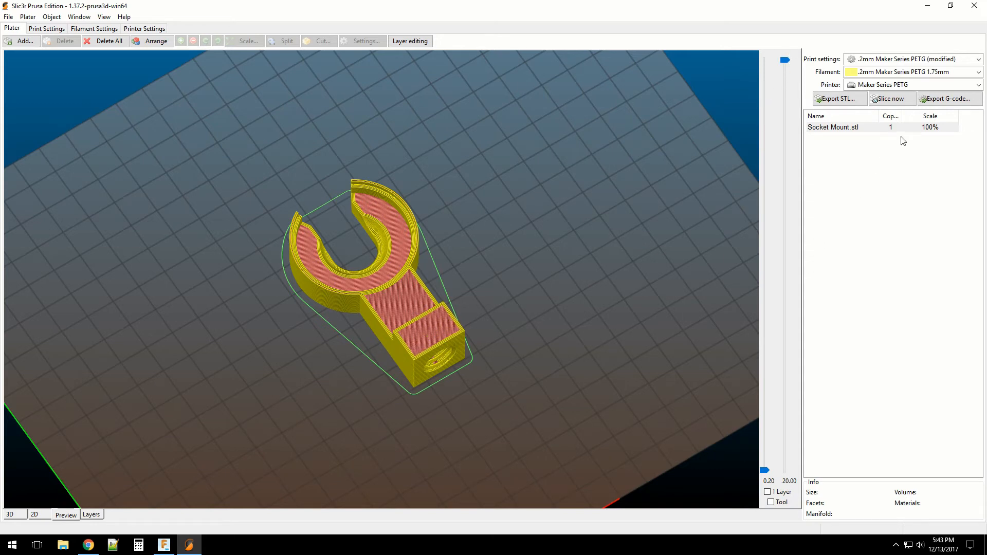
# Export the sliced mount's G-code to the Desktop as Socket Mount.gcode
pyautogui.click(925, 101)
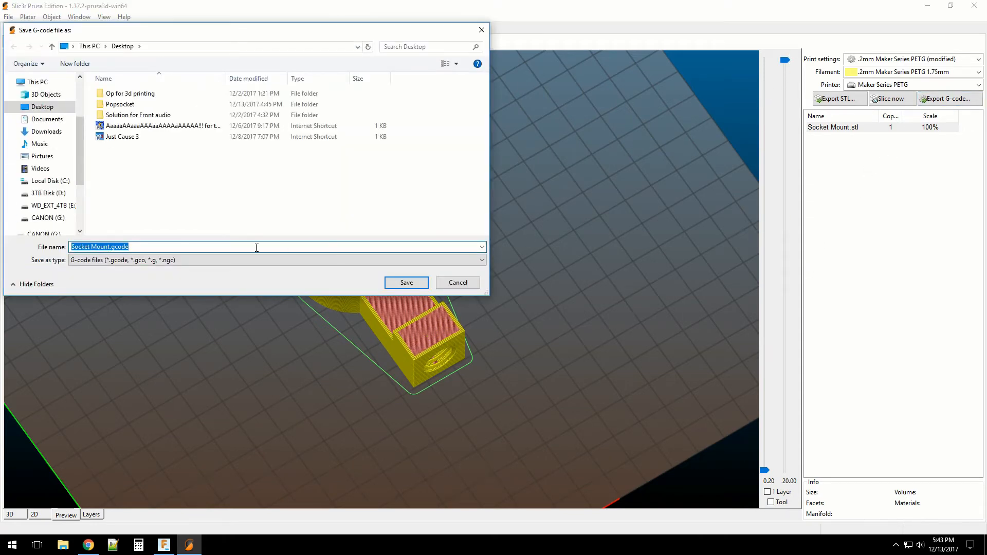
pyautogui.click(395, 281)
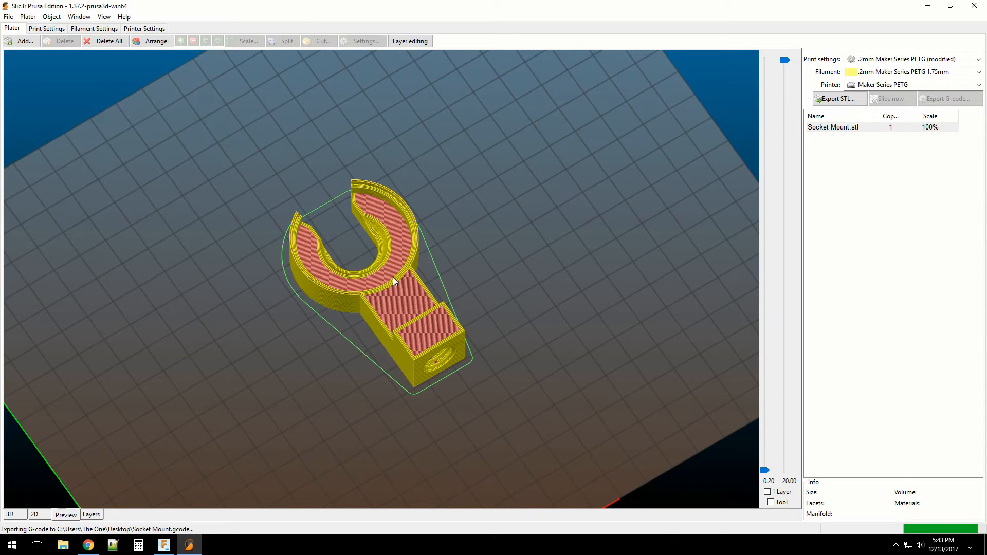